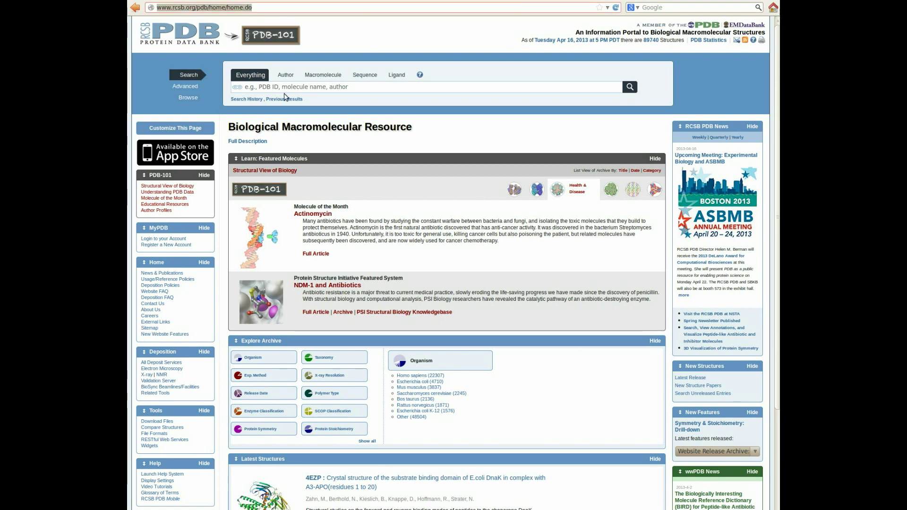
Step: Search RCSB PDB for 1J3I and open the entry's structure summary page
left_click(339, 88)
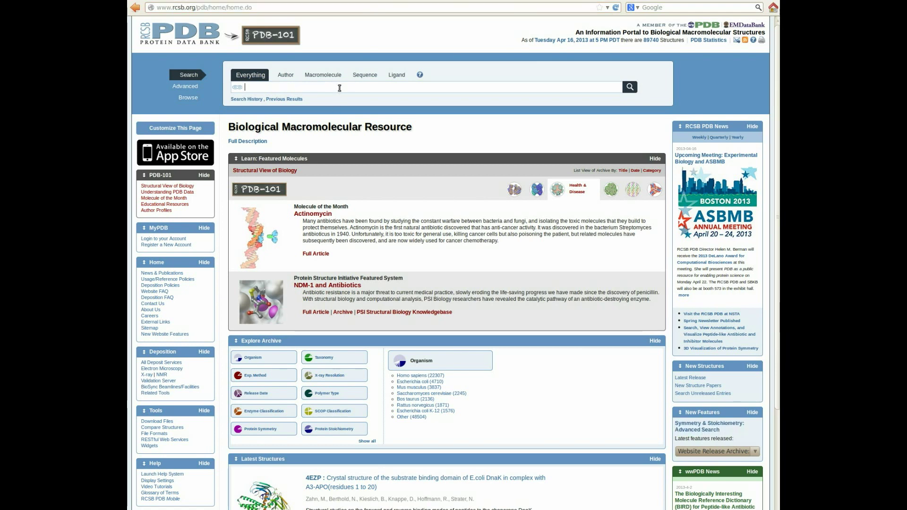
type("1J3I")
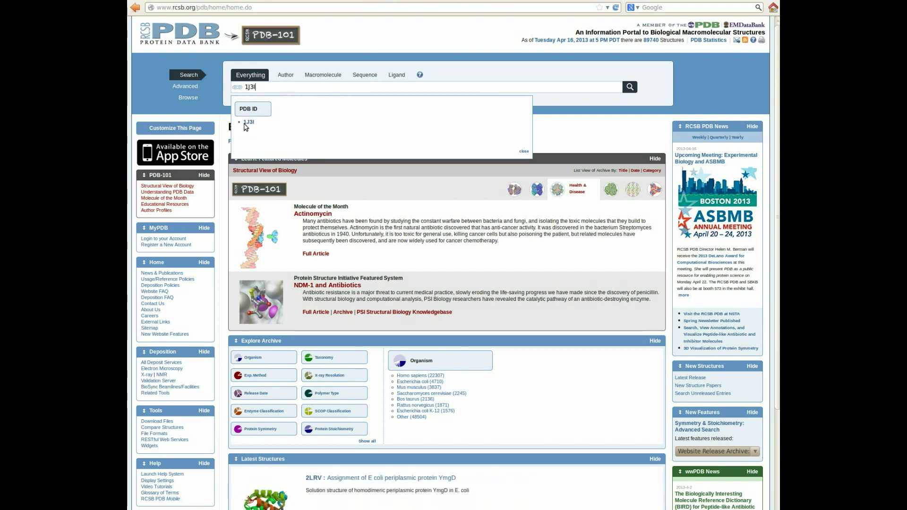
left_click(247, 123)
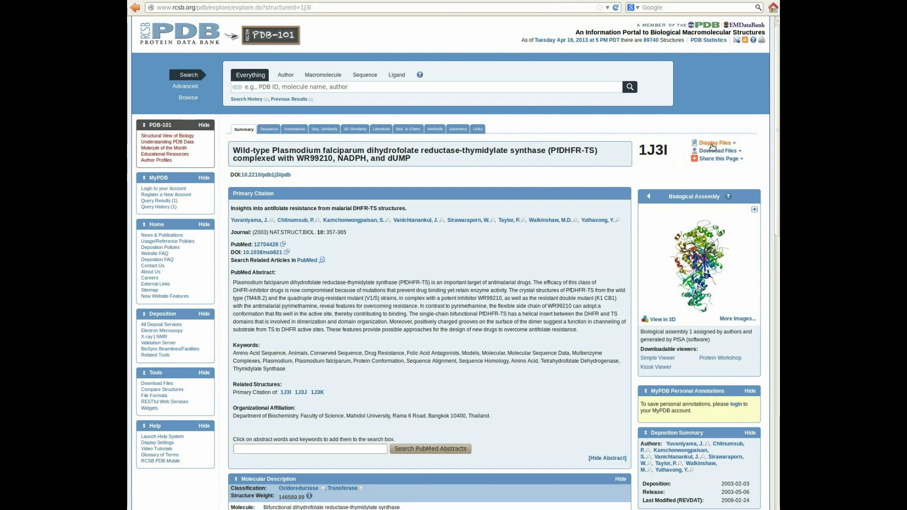
left_click(739, 151)
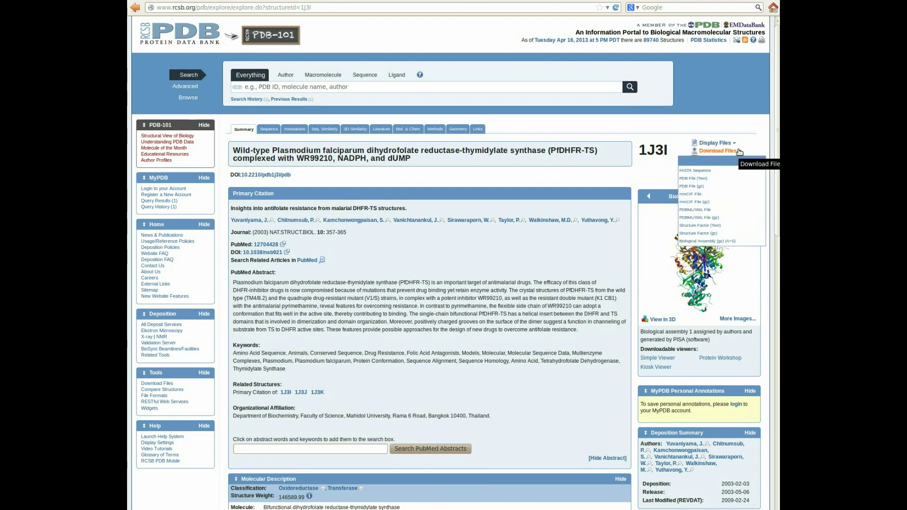
Step: Save the PDB File (Text) link as 1J3I.pdb in the vmd_example folder
right_click(704, 182)
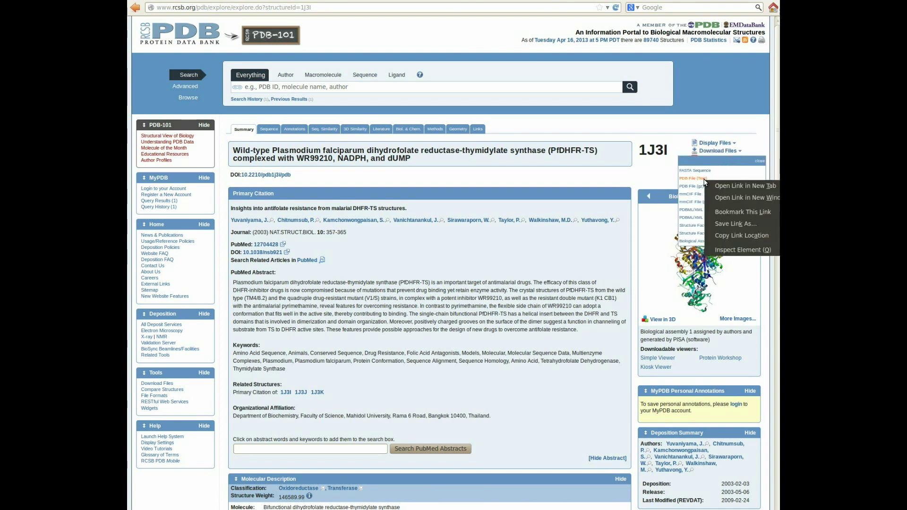
left_click(710, 224)
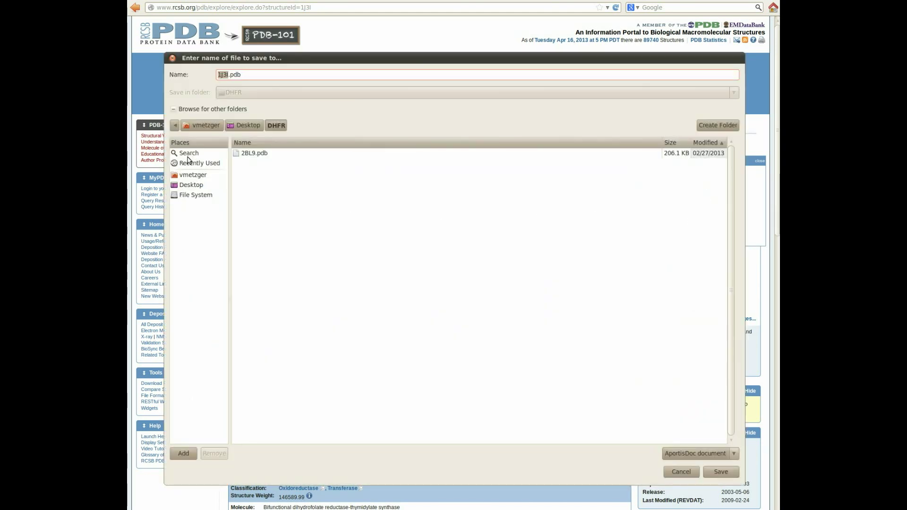
left_click(201, 127)
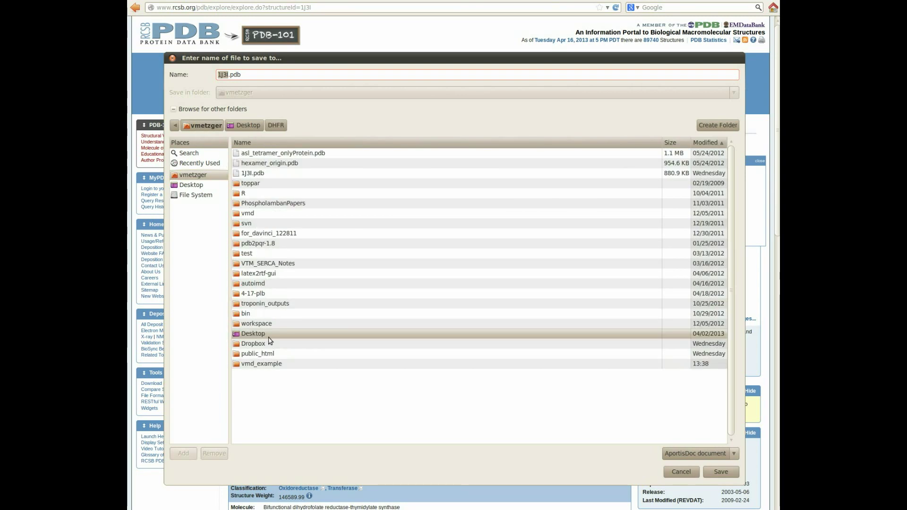
double_click(268, 363)
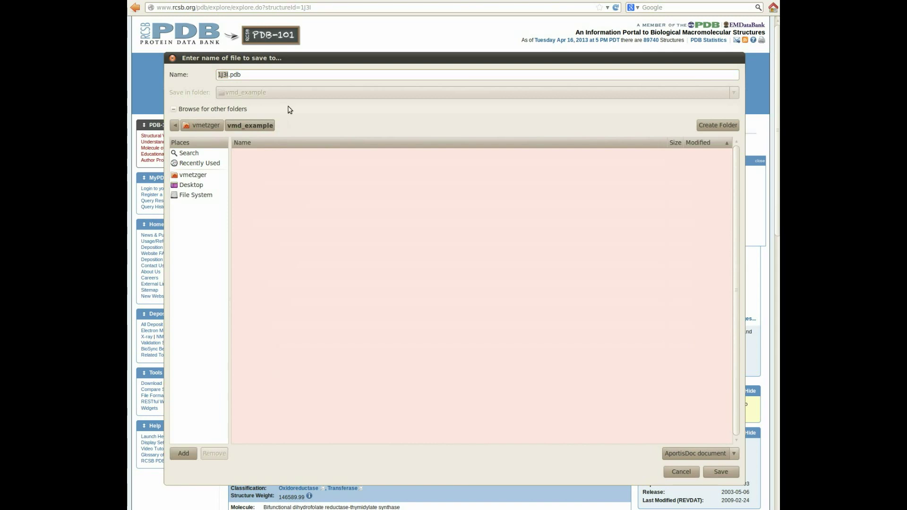
left_click(241, 74)
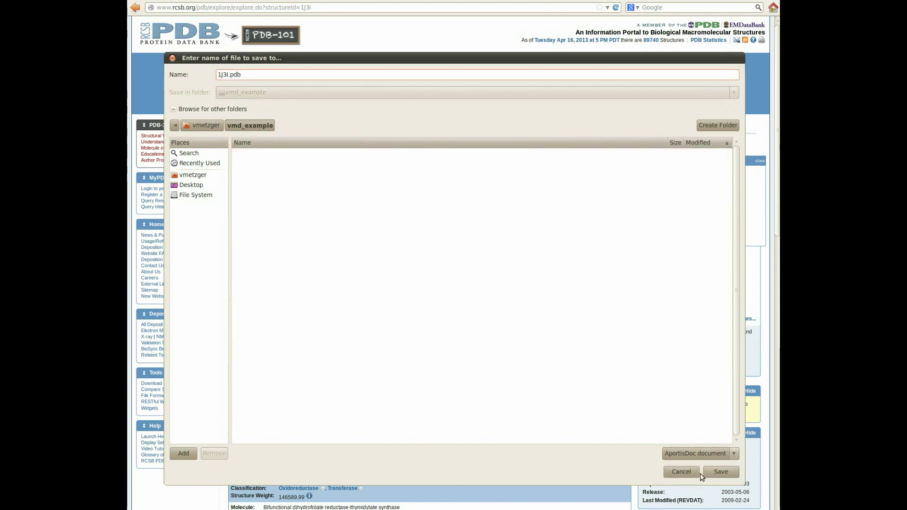
left_click(719, 471)
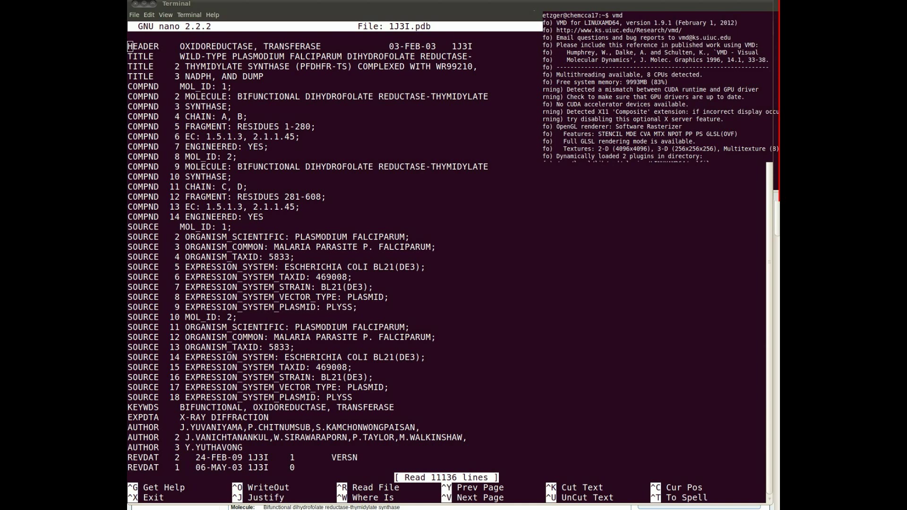
Step: Exit nano and start VMD by running vmd in the terminal
key("ctrl+x")
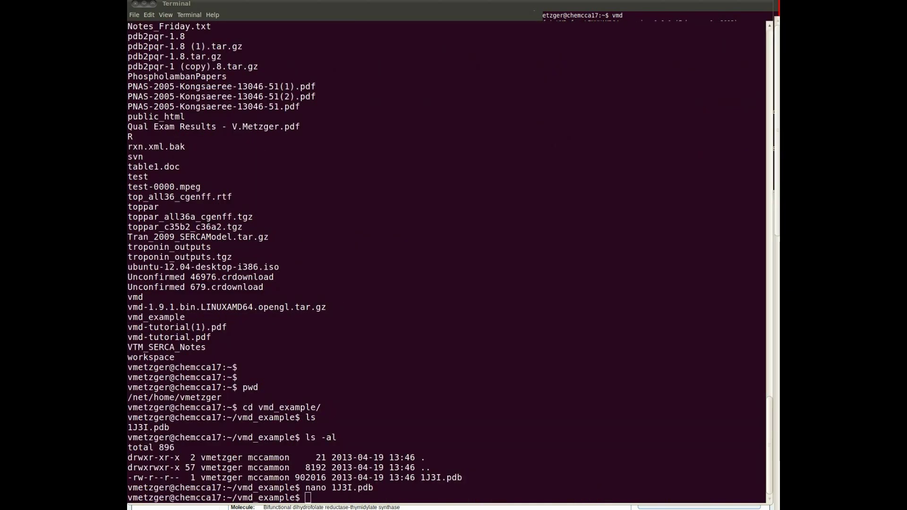
left_click(342, 497)
type("v")
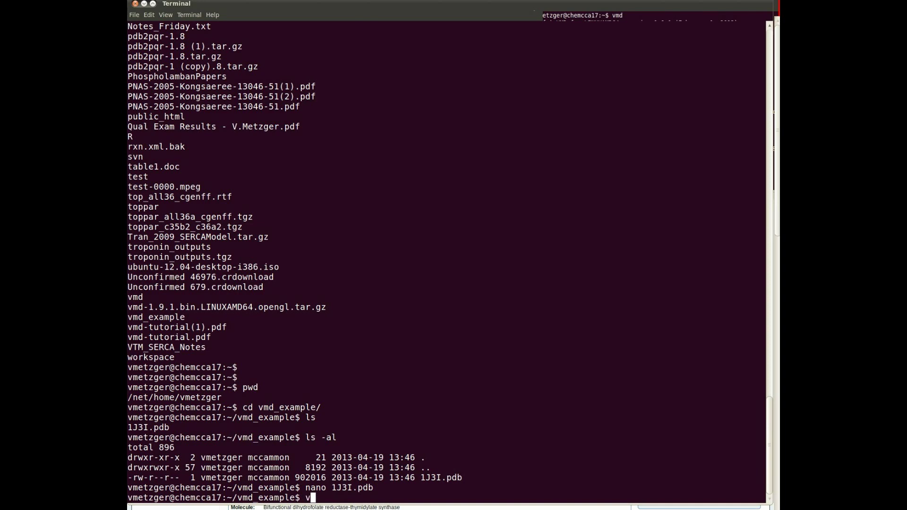
type("md")
key("Return")
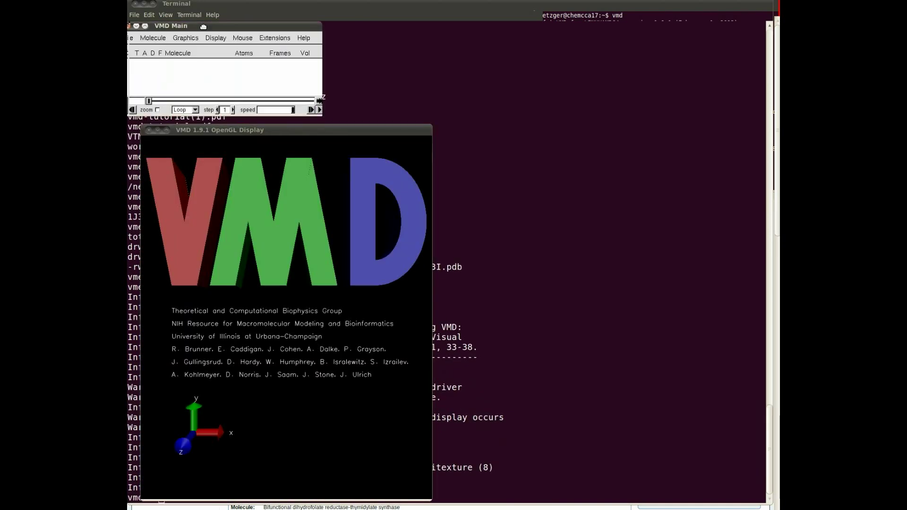
Step: Start a New Molecule and choose 1J3I.pdb from vmd_example in the file browser
left_click_drag(241, 38, 225, 29)
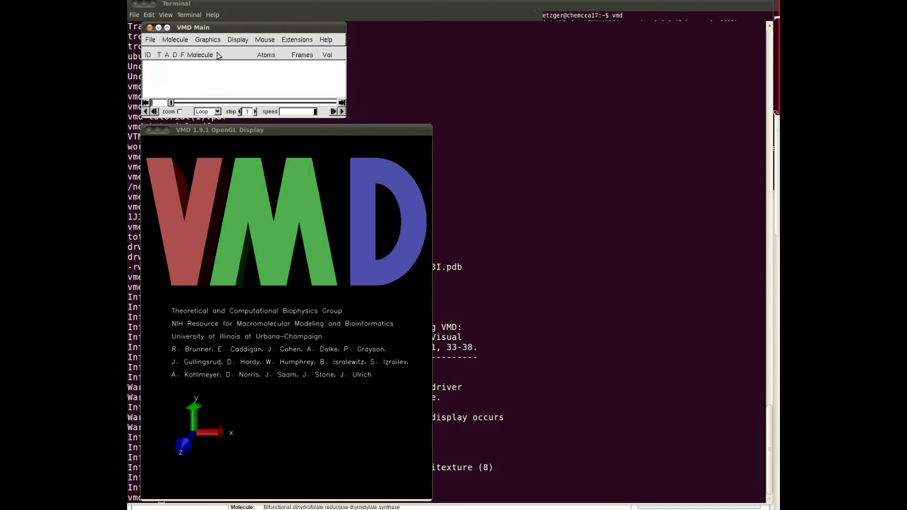
left_click(150, 39)
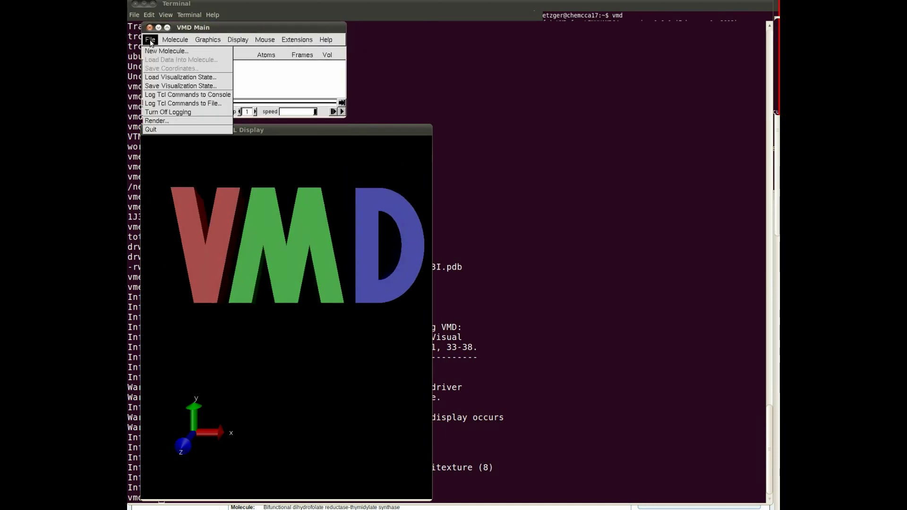
left_click(166, 51)
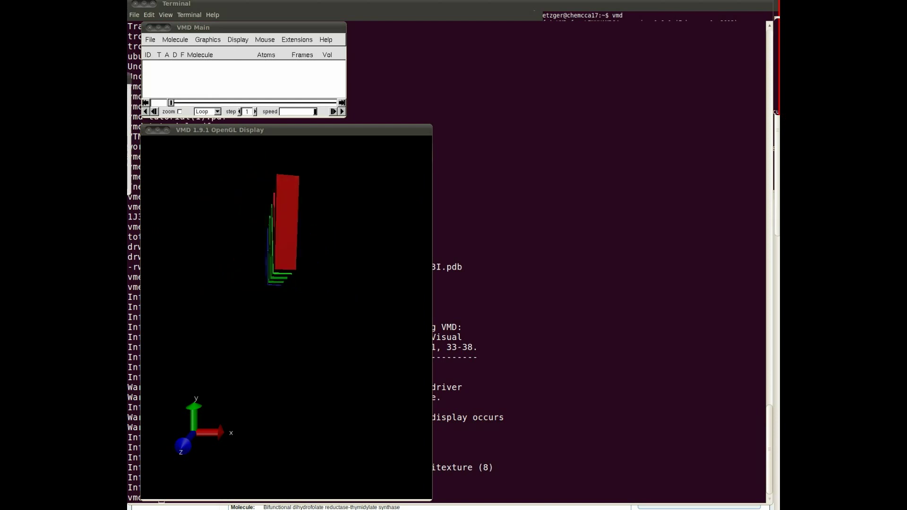
left_click_drag(729, 75, 589, 26)
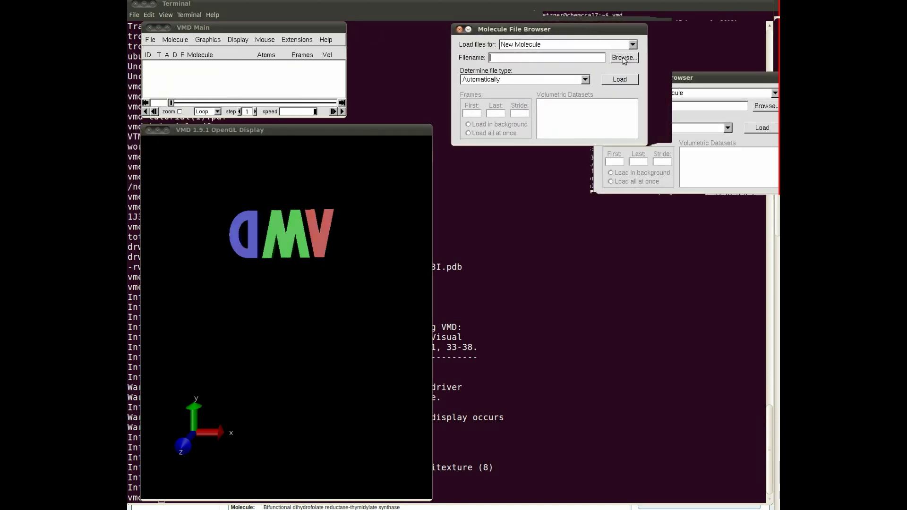
left_click(624, 58)
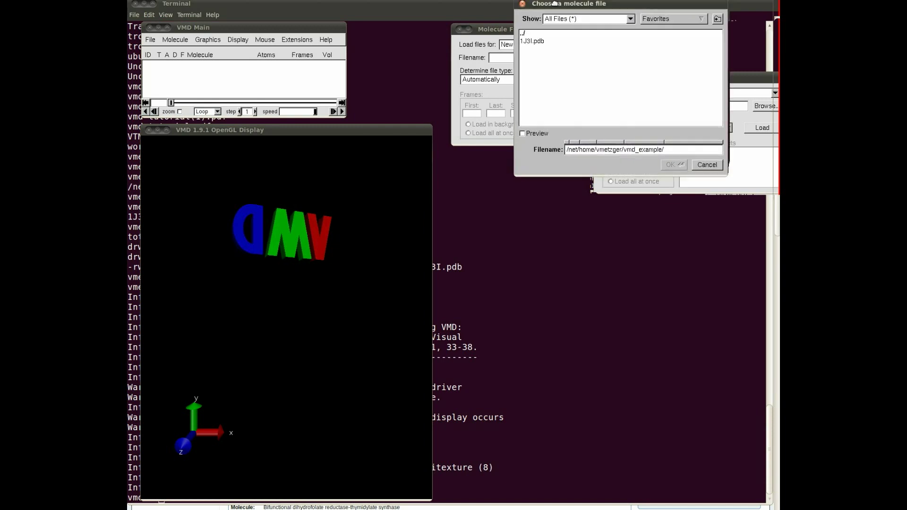
left_click_drag(577, 27, 493, 155)
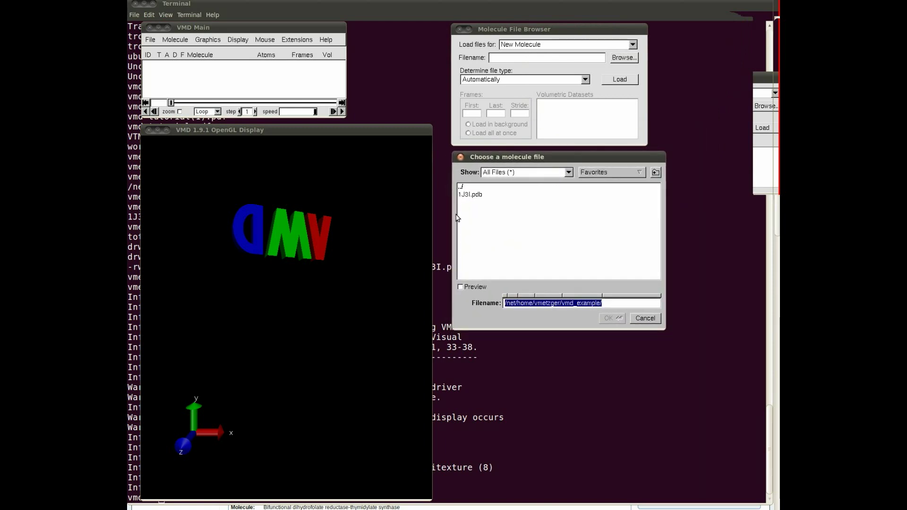
left_click(471, 194)
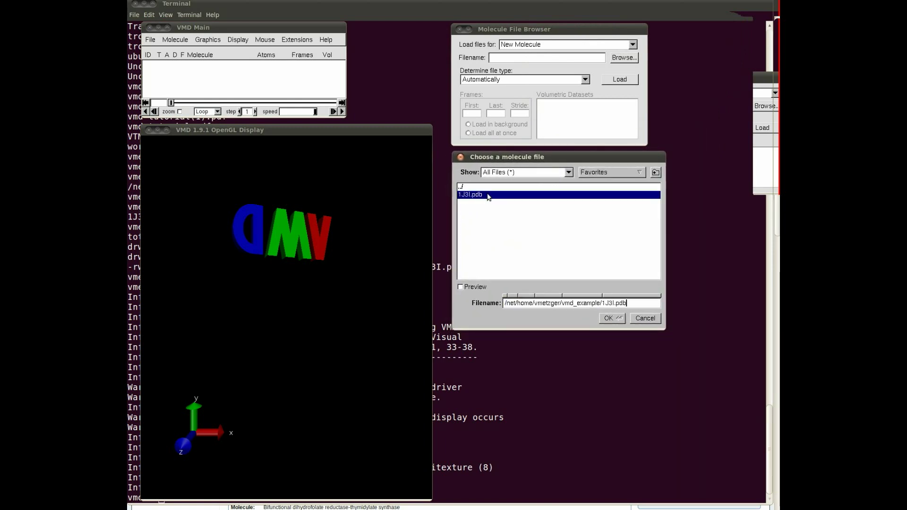
double_click(488, 197)
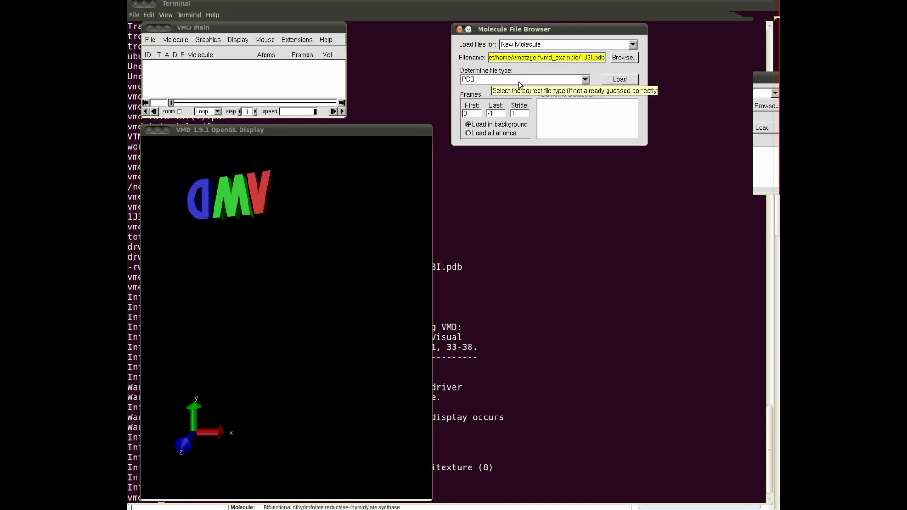
Step: Load 1J3I.pdb, close the loader, and move and enlarge the OpenGL Display window
left_click(619, 79)
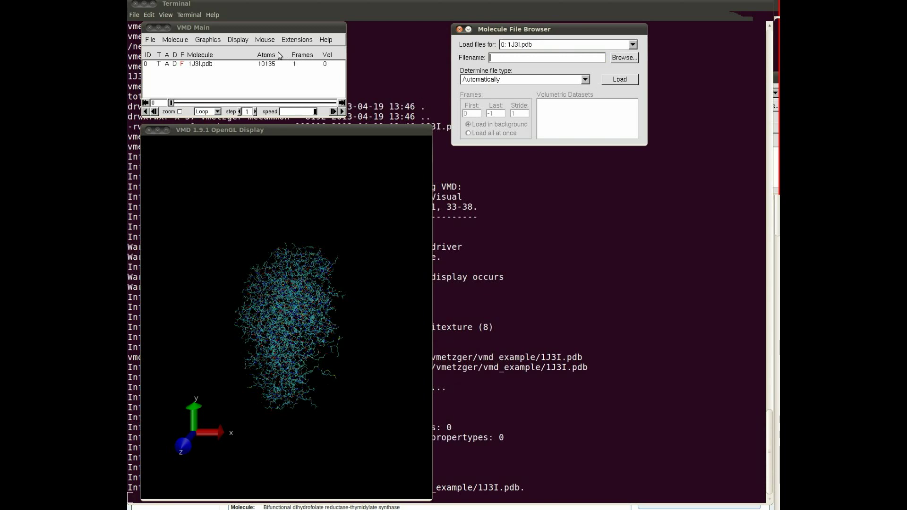
left_click(458, 30)
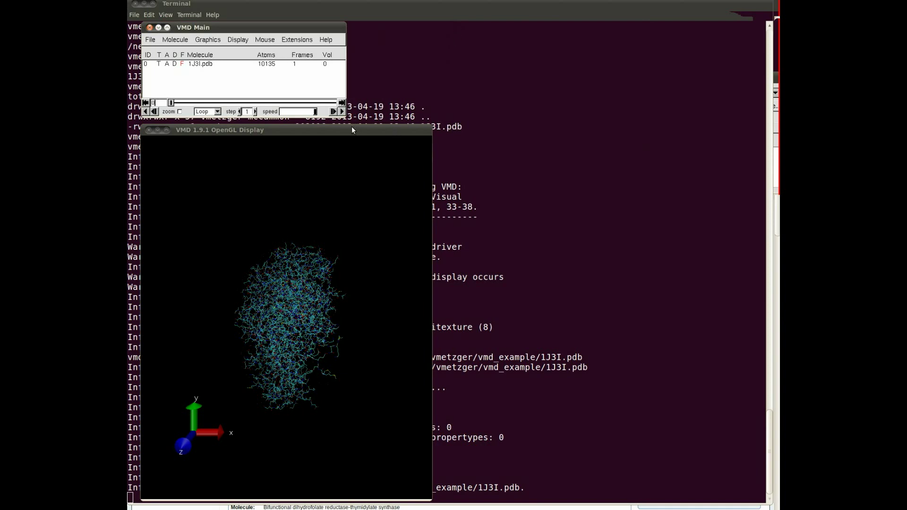
left_click_drag(352, 129, 557, 27)
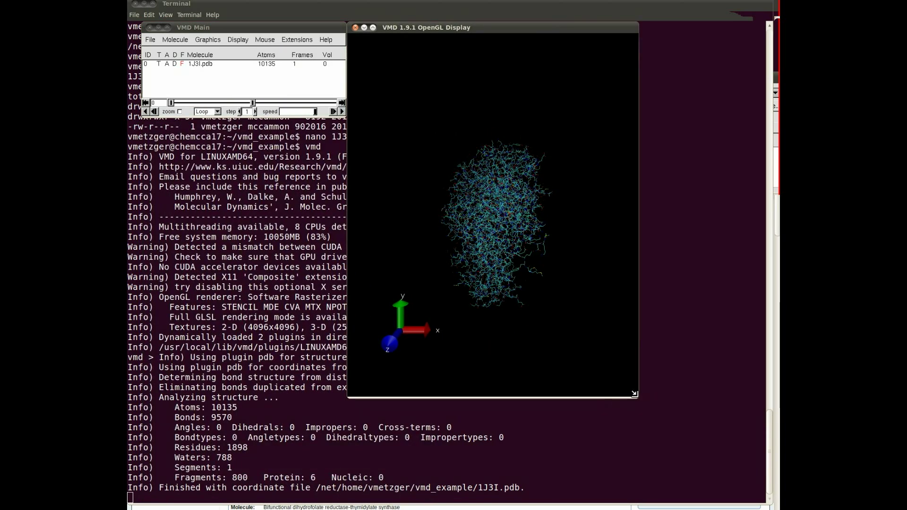
left_click_drag(634, 393, 773, 505)
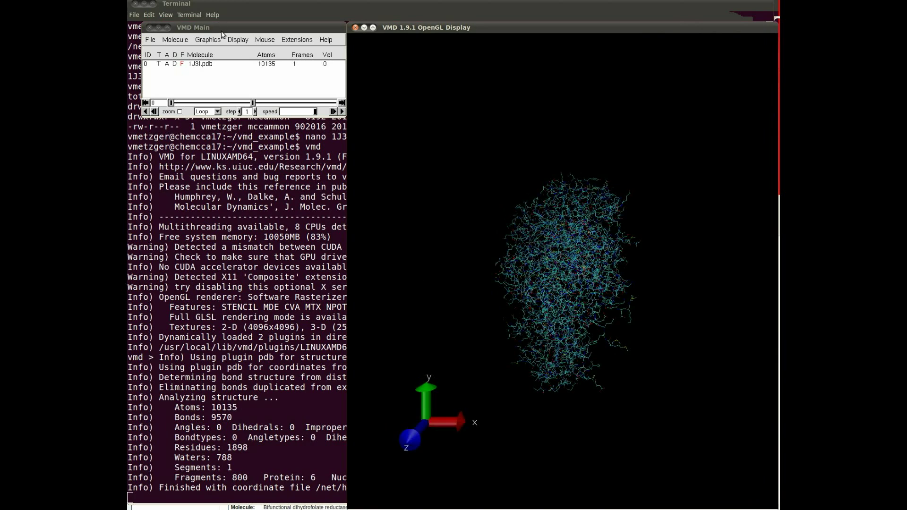
mouse_move(222, 34)
left_mouse_down()
mouse_move(212, 43)
mouse_move(207, 32)
left_mouse_up()
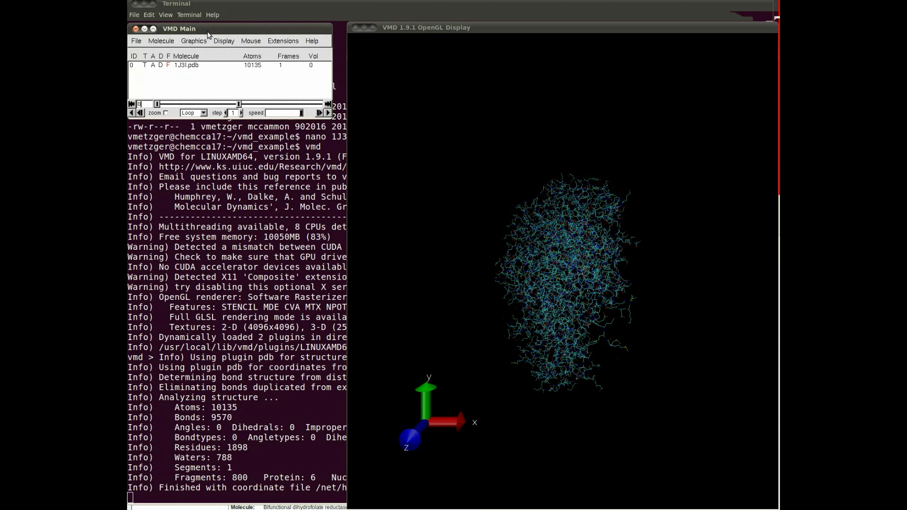
Step: Rotate and zoom the molecule so both lobes of 1J3I are visible
left_click_drag(457, 299, 660, 326)
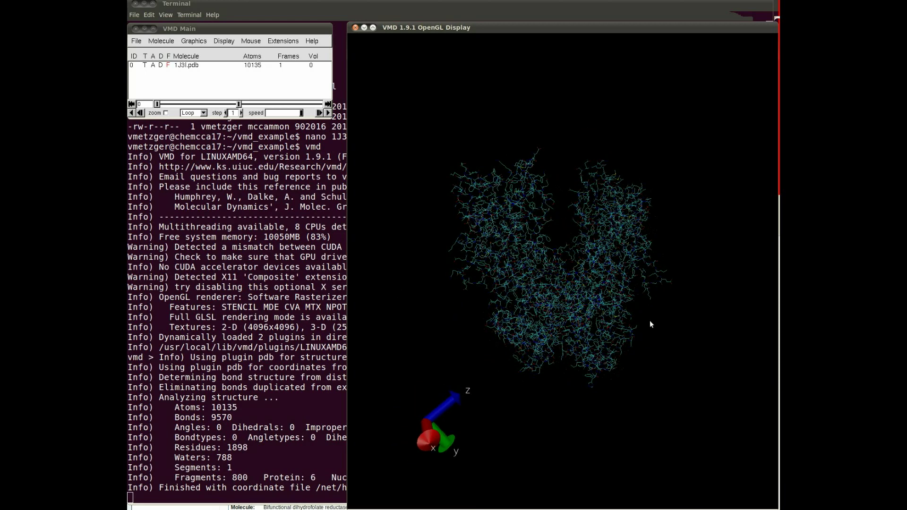
left_click_drag(651, 424, 547, 392)
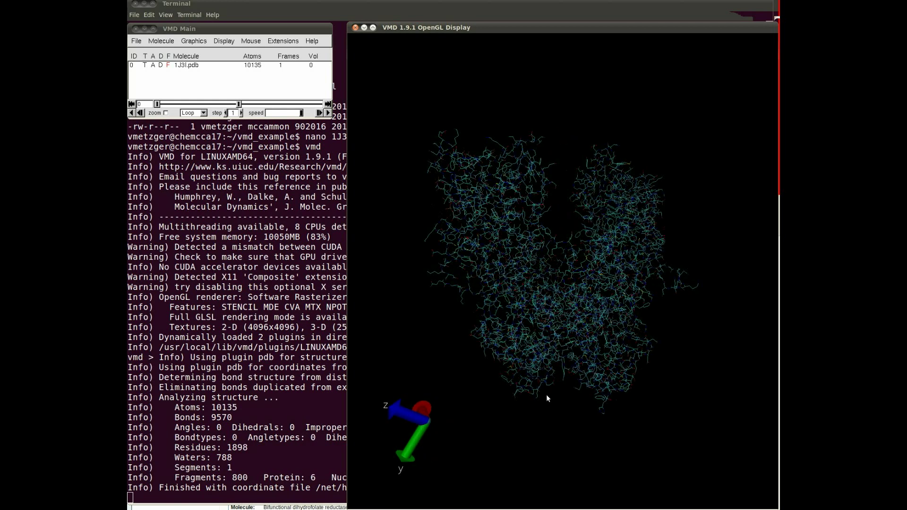
scroll(547, 396, "up", 2)
mouse_move(411, 327)
left_mouse_down()
mouse_move(423, 328)
mouse_move(406, 329)
left_mouse_up()
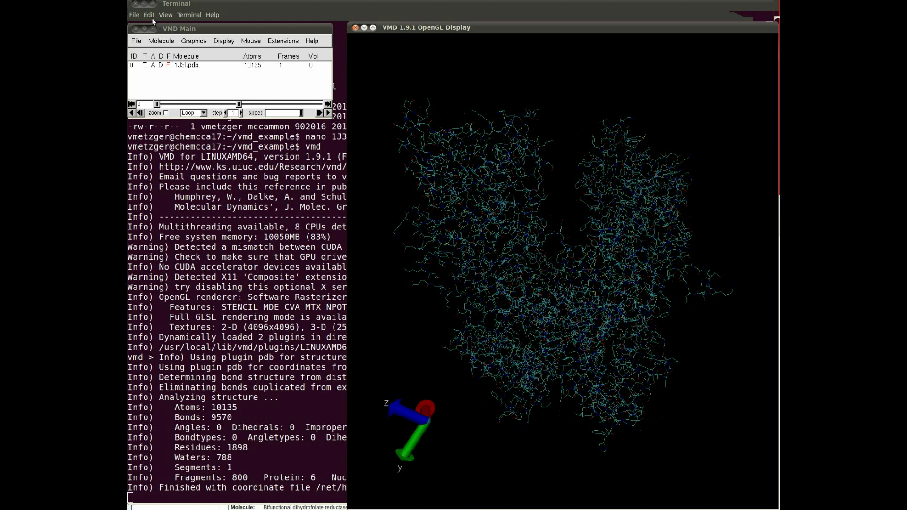
left_click(203, 42)
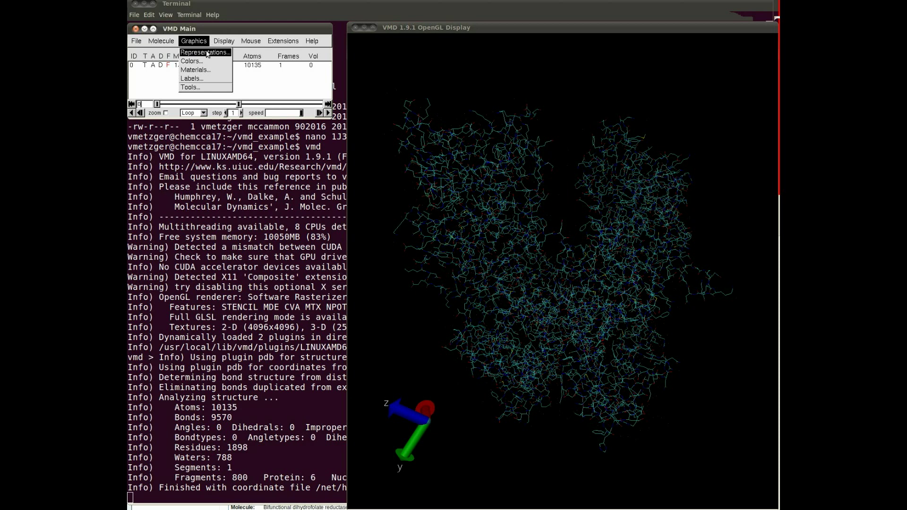
Step: Open Graphical Representations, resize the window, and set Selected Atoms to 'all protein'
left_click(207, 52)
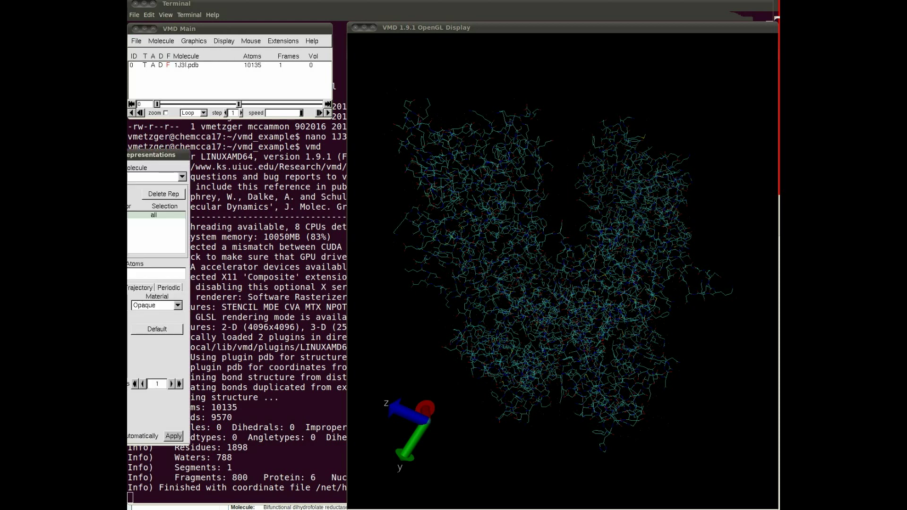
left_click_drag(100, 156, 180, 129)
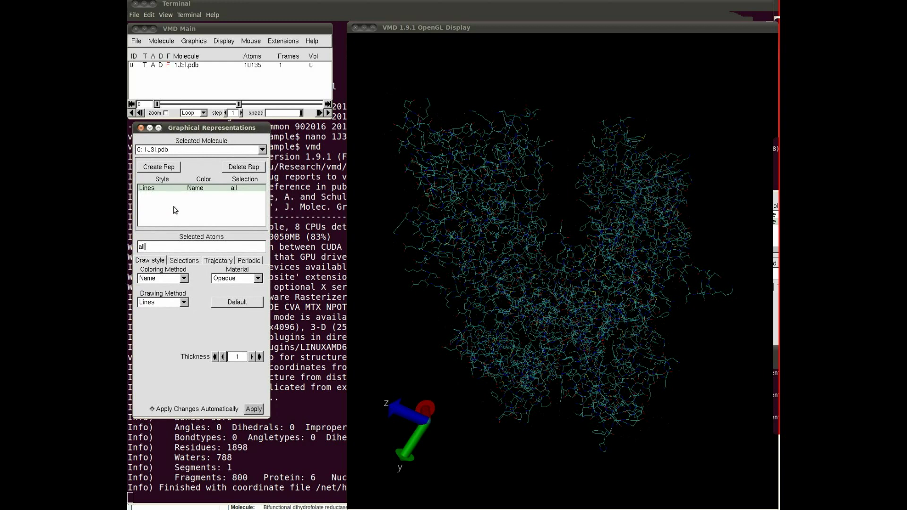
left_click_drag(187, 129, 191, 128)
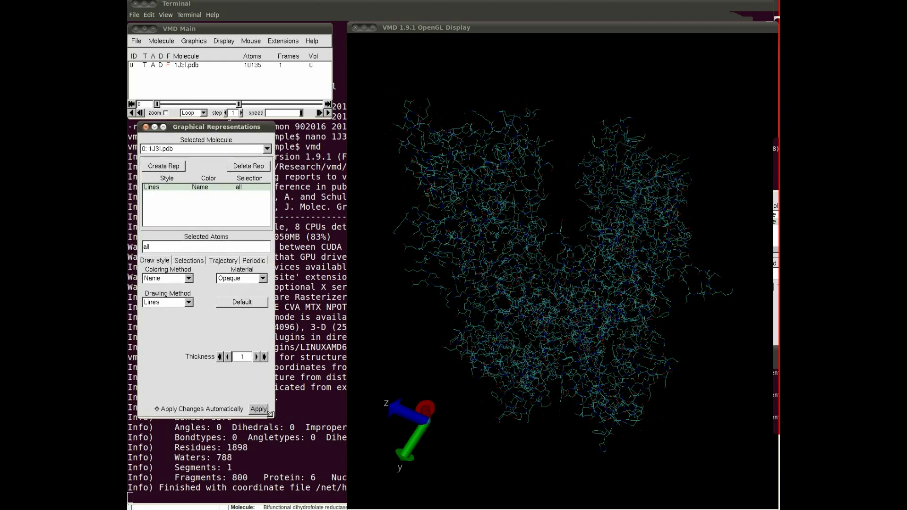
left_click_drag(276, 414, 347, 503)
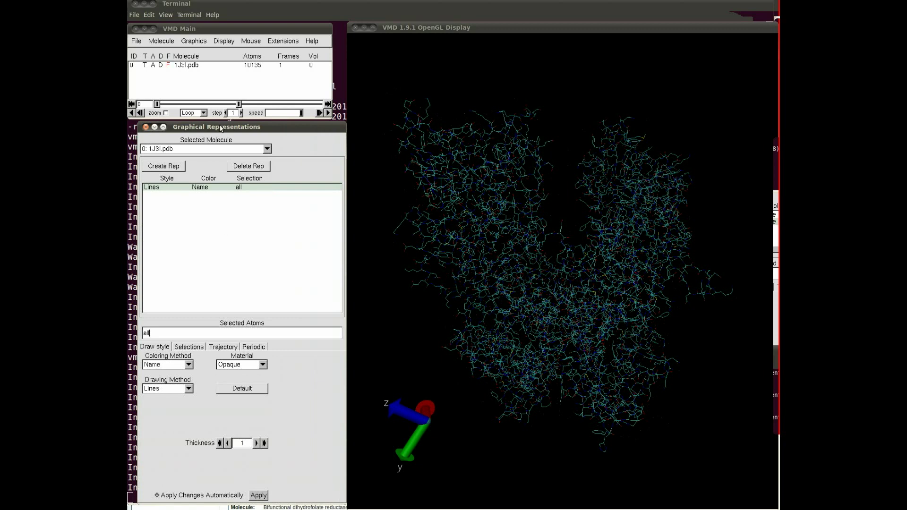
left_click_drag(221, 128, 214, 127)
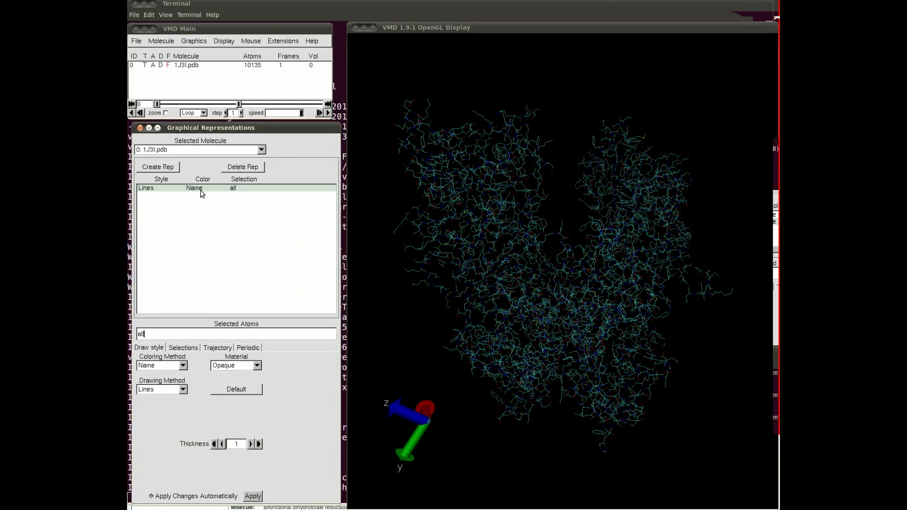
left_click(150, 168)
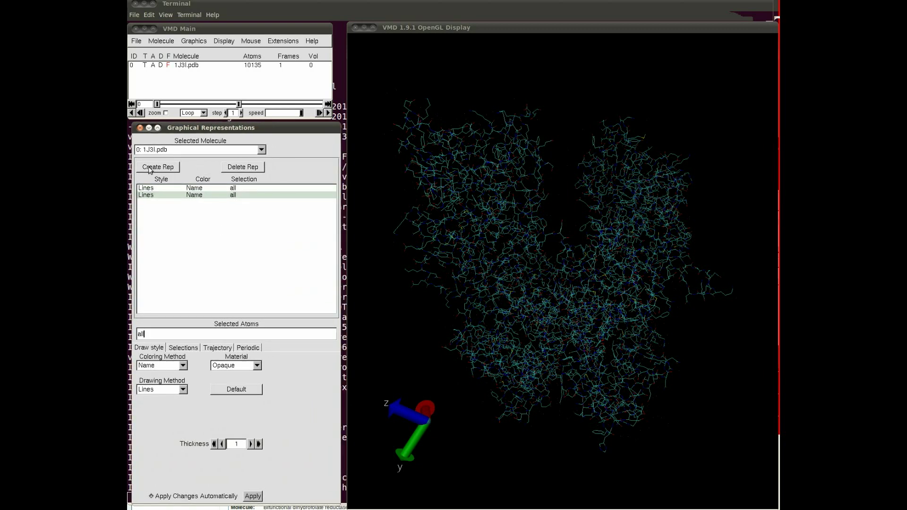
left_click(241, 167)
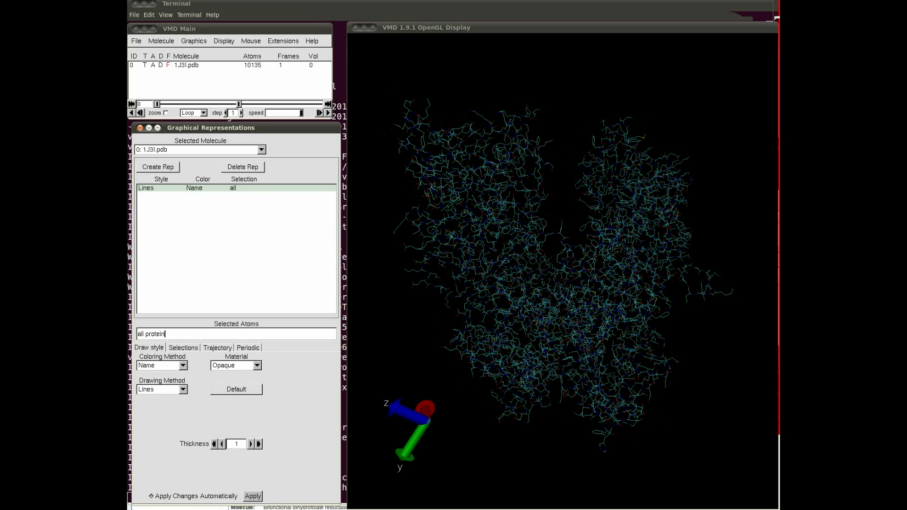
key("Return")
Step: Keep Name colouring and switch the protein's drawing method to VDW
left_click(182, 366)
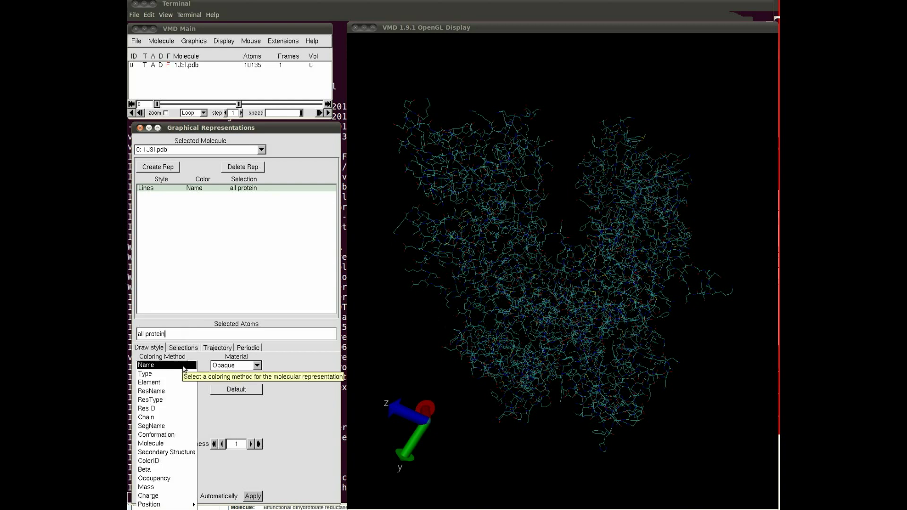
left_click(185, 368)
left_click(182, 390)
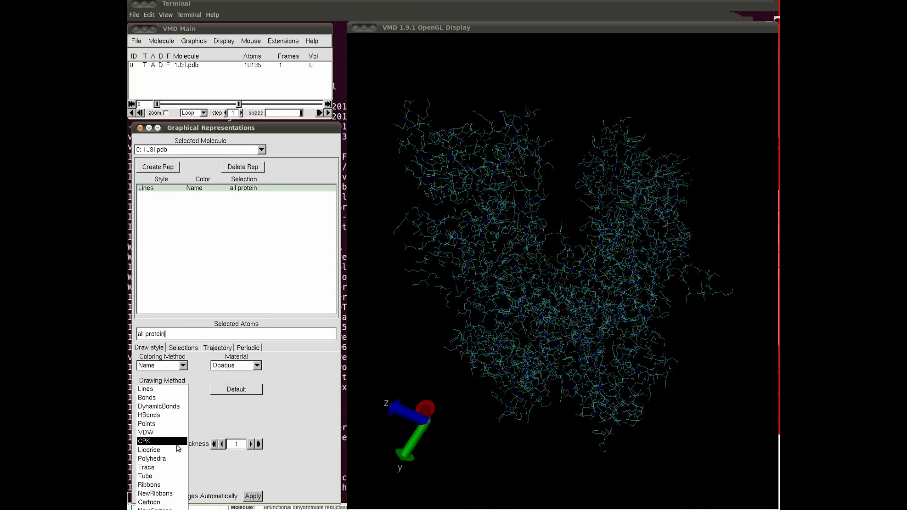
left_click(182, 379)
left_click(182, 388)
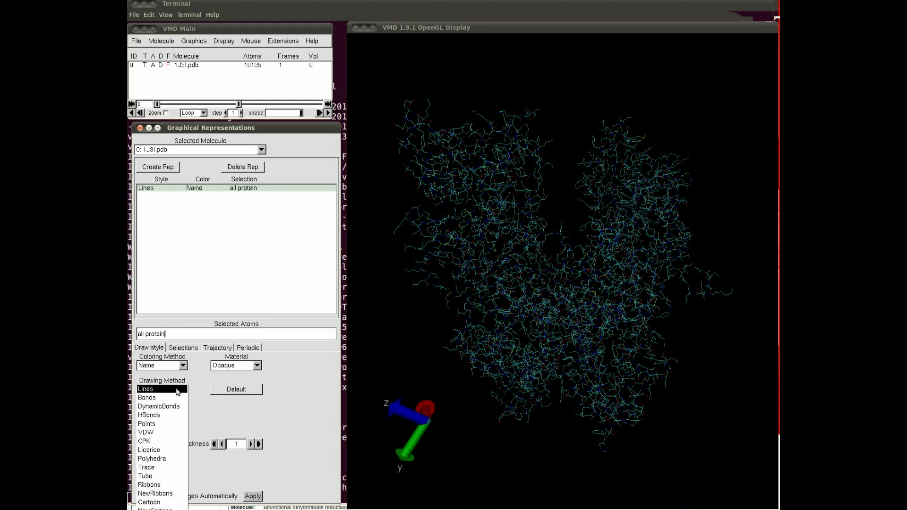
left_click(173, 432)
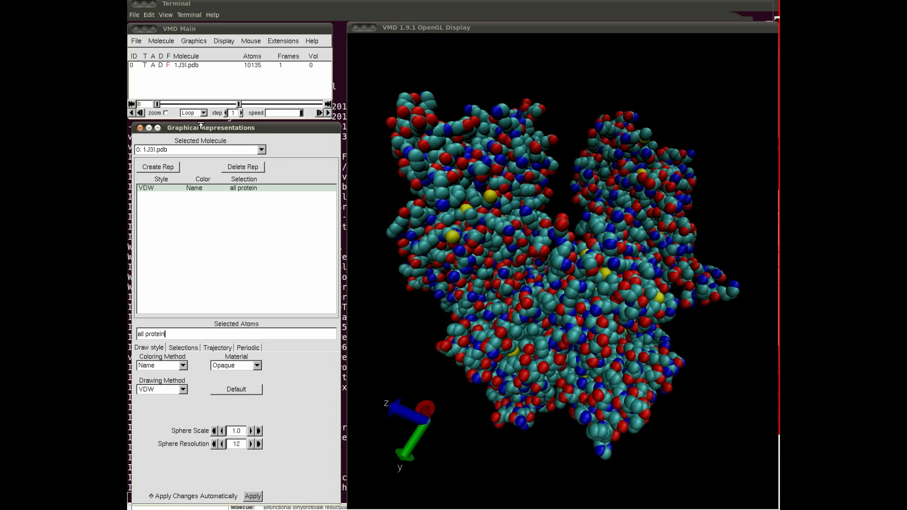
Step: Try NewRibbons and Cartoon, then settle on NewCartoon, rotating to inspect the protein
left_click_drag(203, 130, 199, 41)
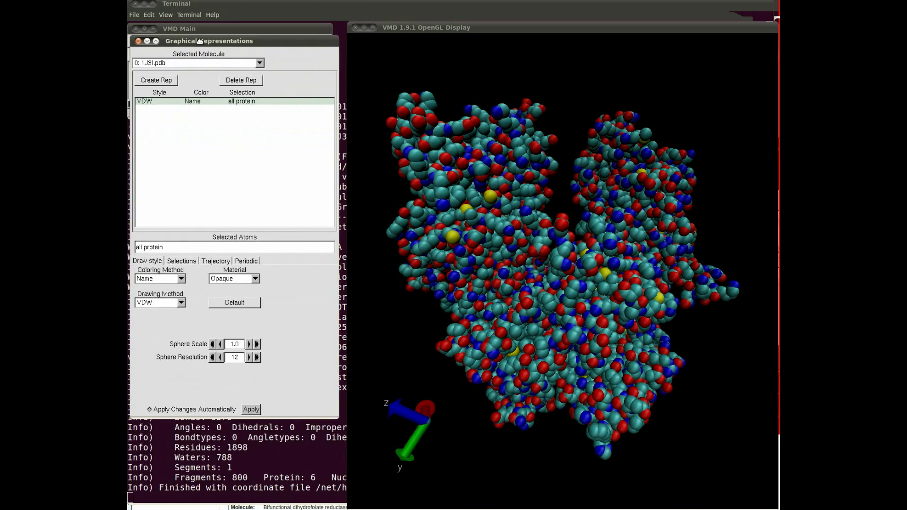
left_click(149, 303)
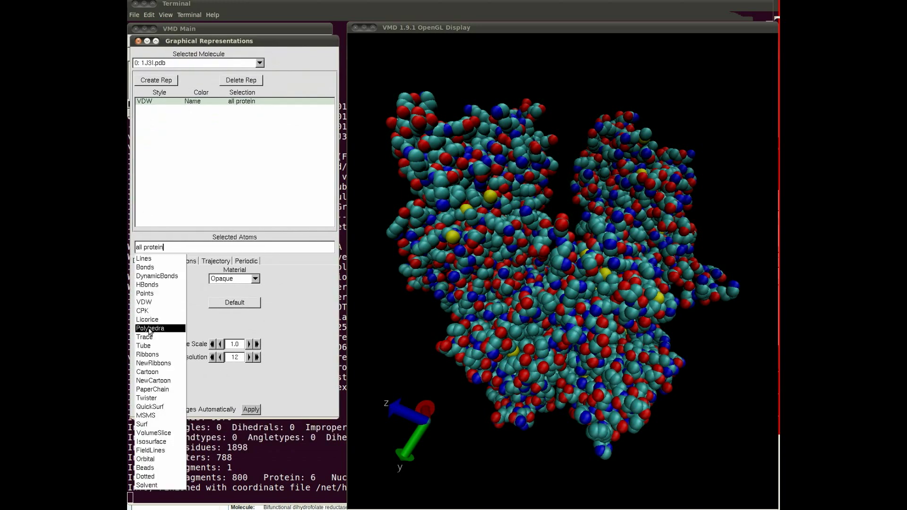
left_click(156, 364)
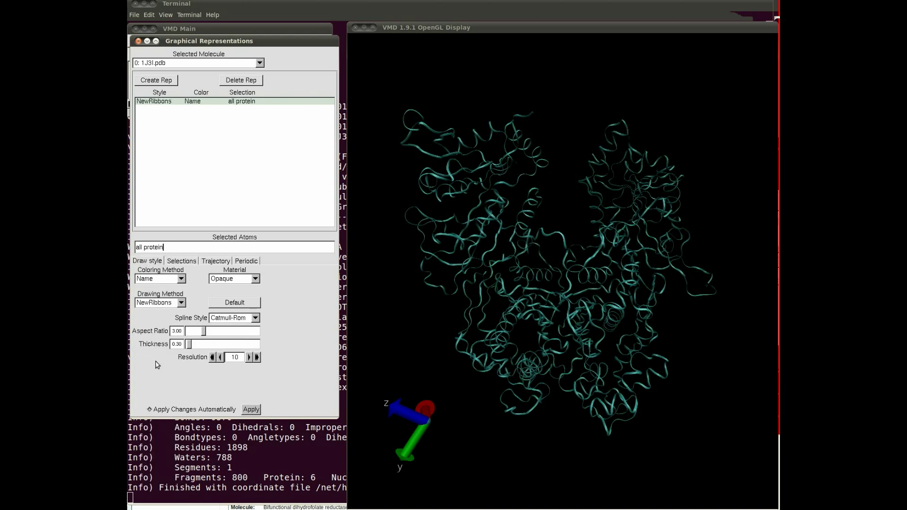
left_click(169, 304)
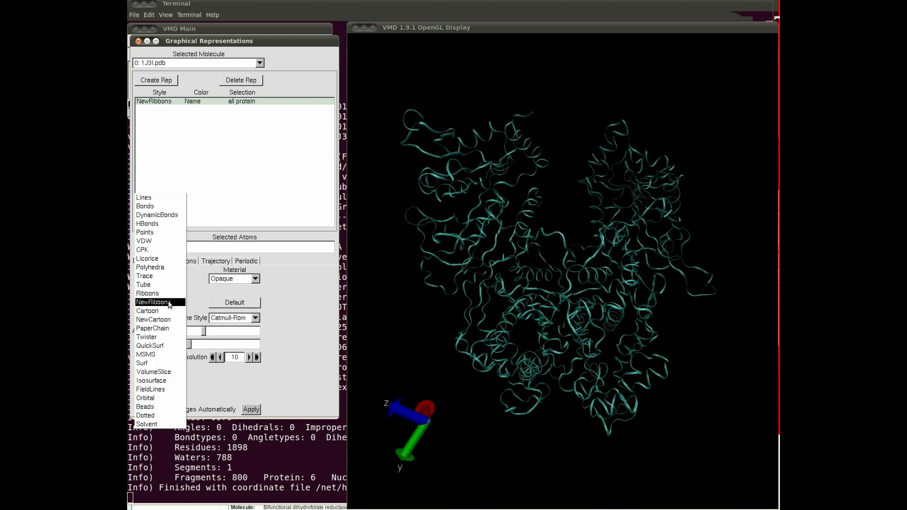
left_click(169, 311)
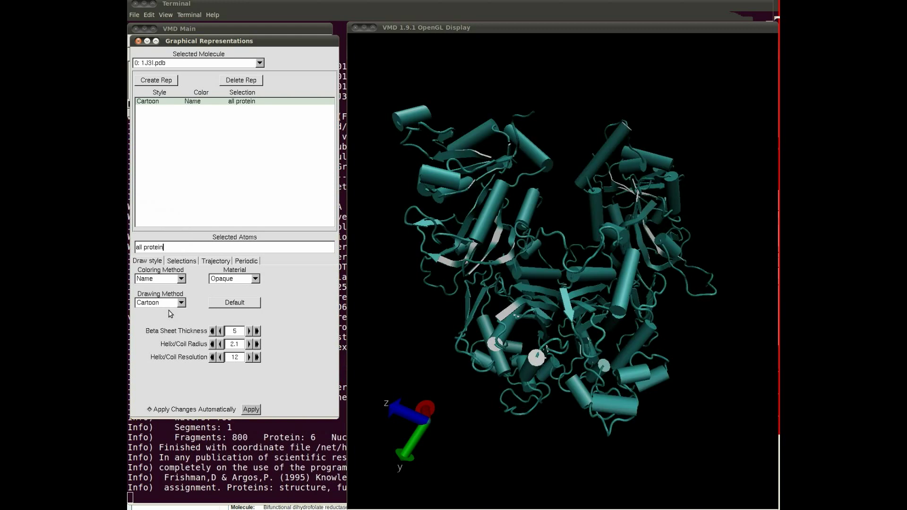
mouse_move(420, 314)
left_mouse_down()
mouse_move(459, 310)
mouse_move(406, 321)
left_mouse_up()
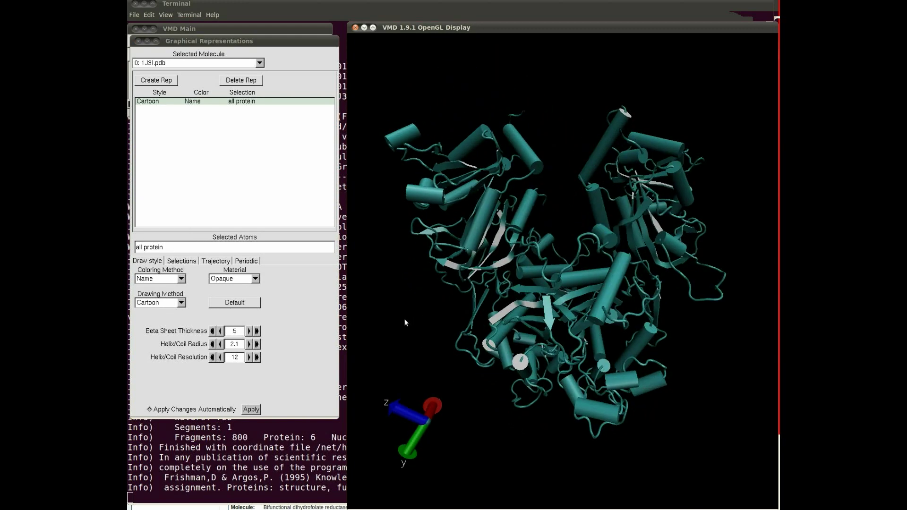
left_click(160, 303)
left_click(160, 312)
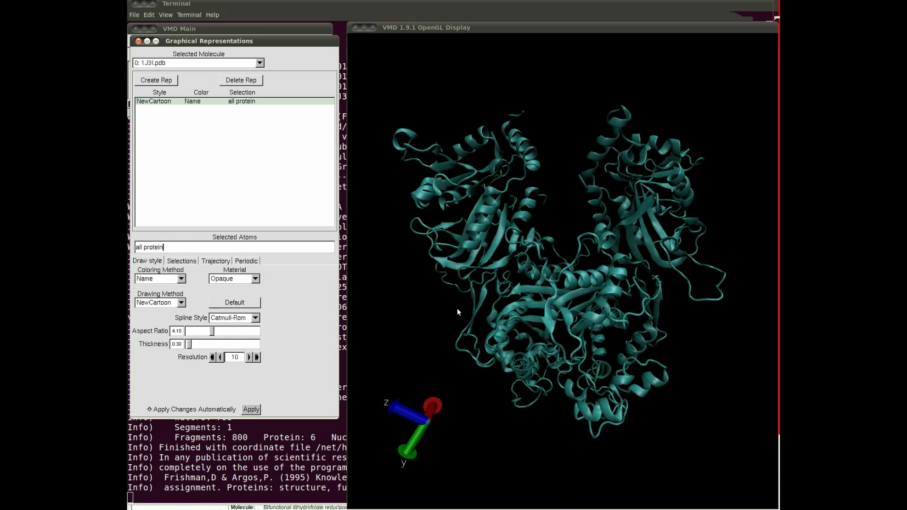
left_click_drag(417, 305, 584, 328)
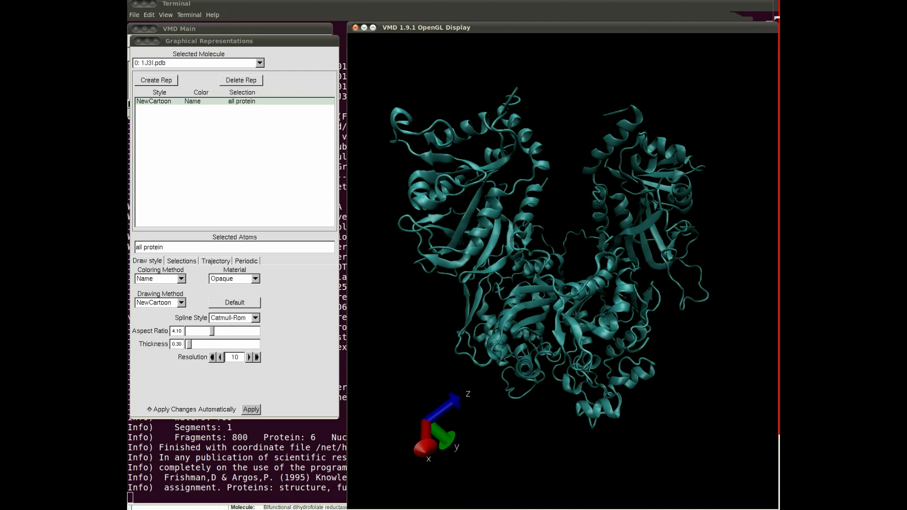
Step: Add a second representation for 'all not protein' drawn as Licorice
left_click(172, 81)
double_click(157, 247)
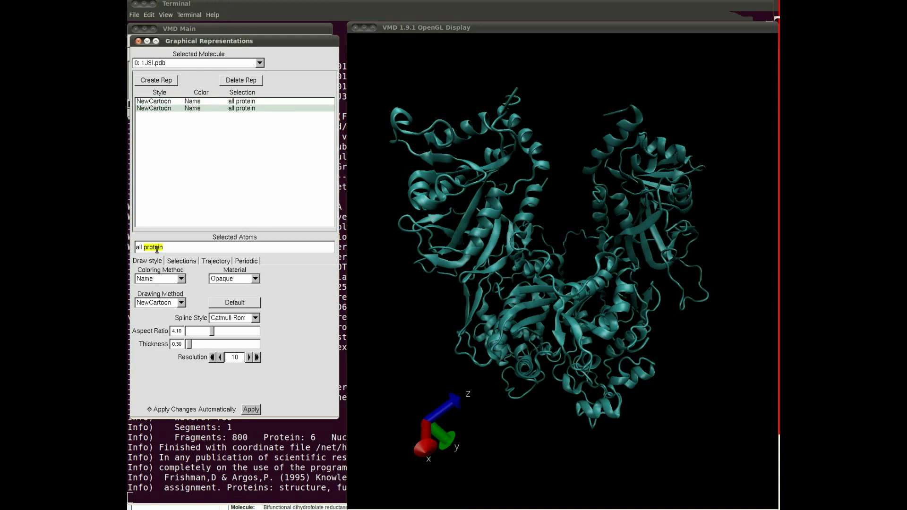
type("all")
key("Return")
left_click(157, 303)
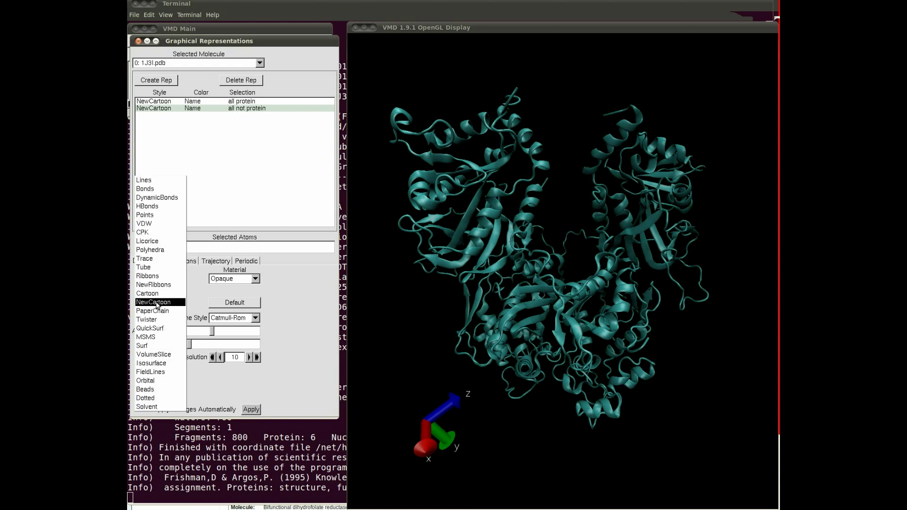
left_click(160, 241)
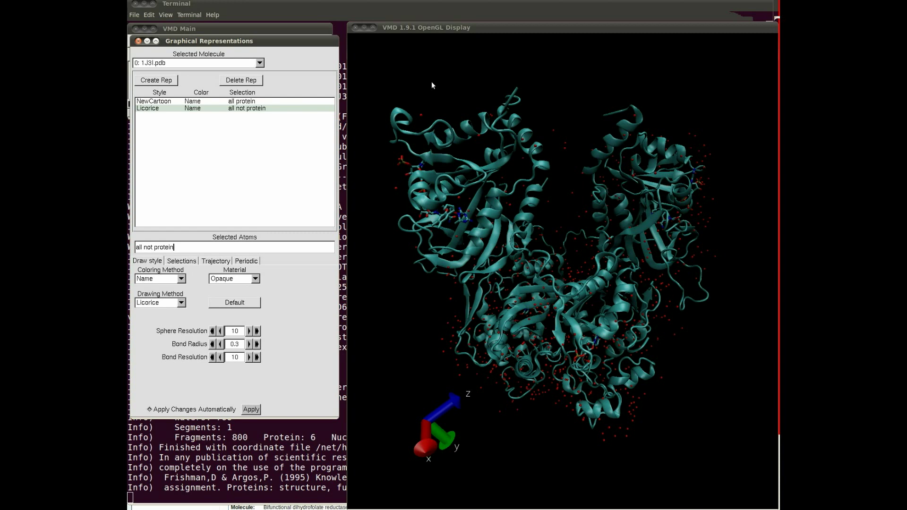
Step: Rotate and zoom the view to inspect the ligands, then return toward a front view
left_click_drag(431, 83, 466, 86)
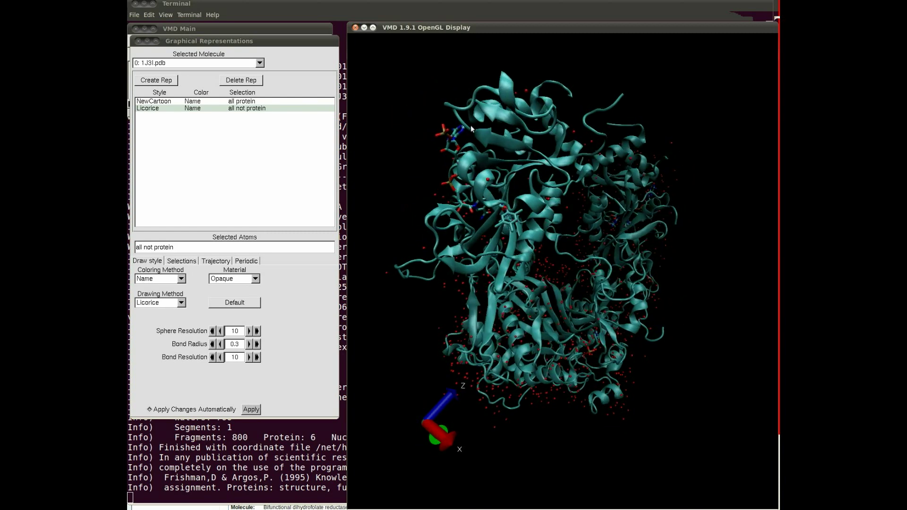
scroll(480, 186, "up", 2)
scroll(480, 189, "up", 1)
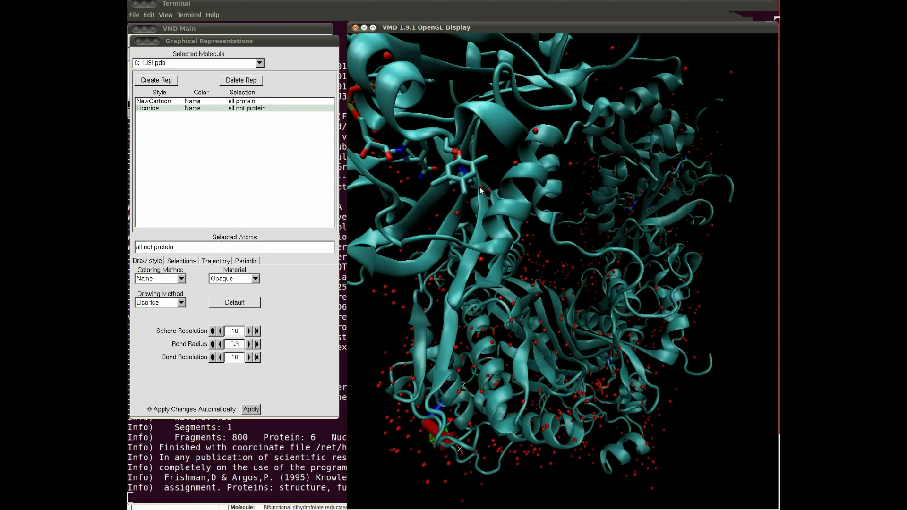
left_click_drag(495, 165, 497, 191)
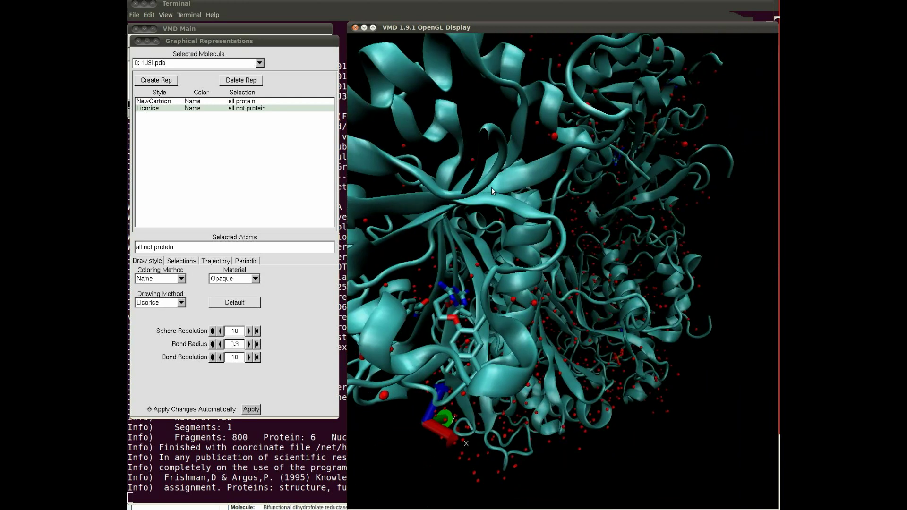
scroll(497, 192, "down", 5)
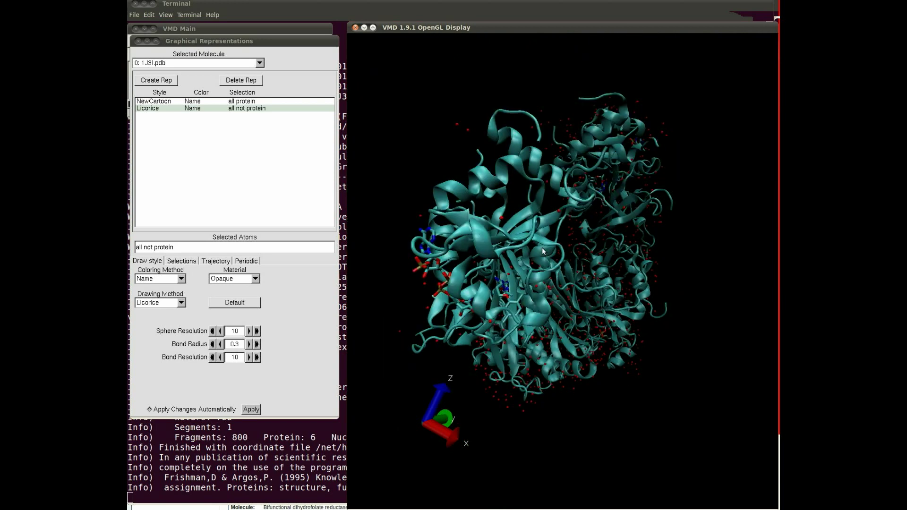
left_click_drag(636, 425, 586, 400)
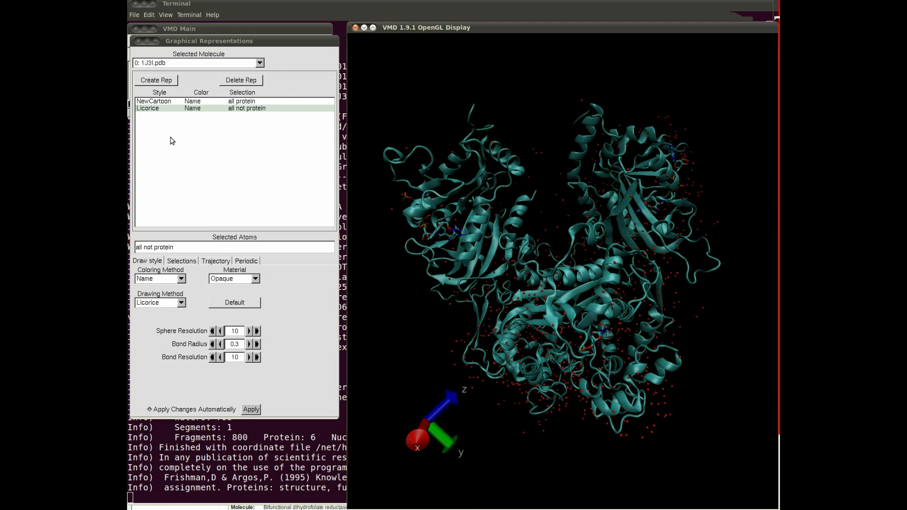
Step: Exclude water from the ligand rep and add a third 'water' rep as VDW spheres
left_click(192, 249)
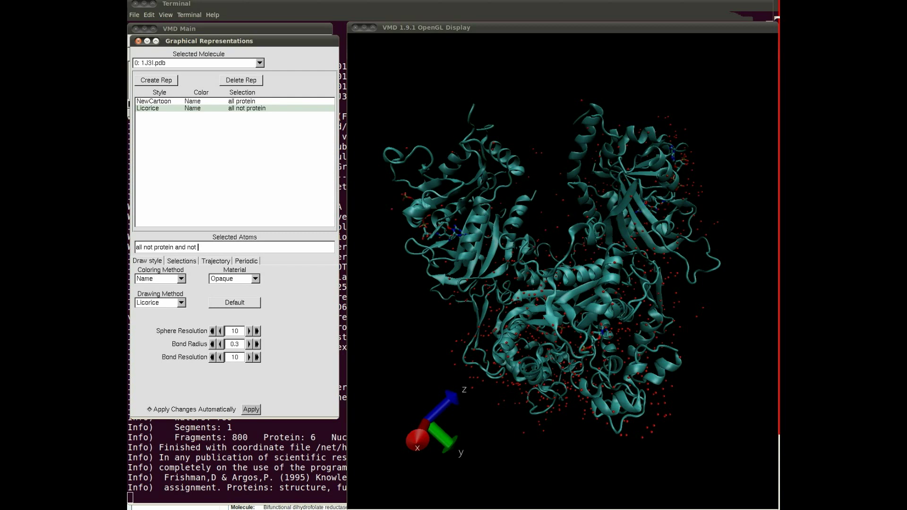
key("Return")
left_click(147, 82)
triple_click(160, 246)
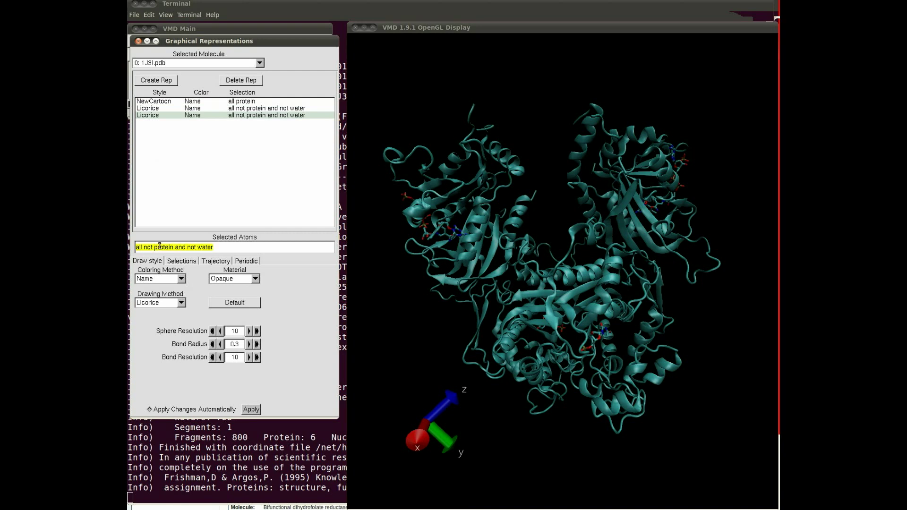
type("wa")
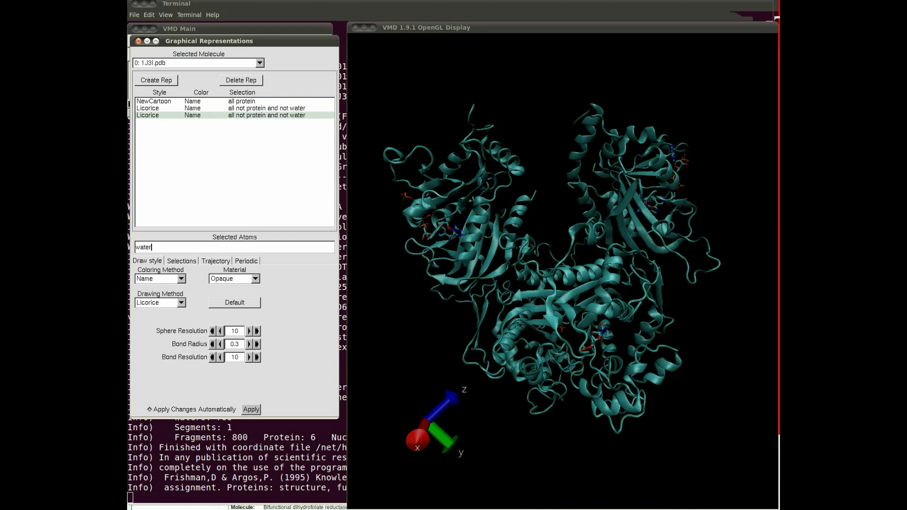
key("Return")
left_click(166, 305)
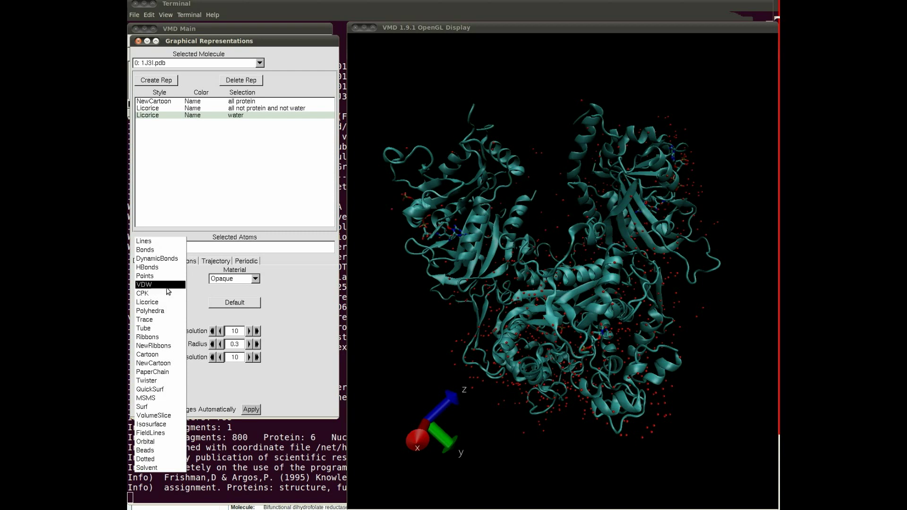
left_click(167, 286)
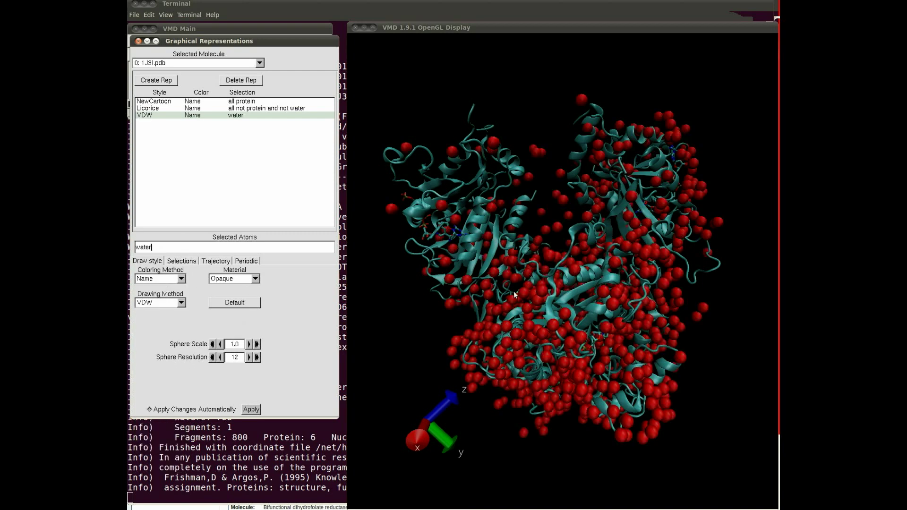
left_click_drag(728, 336, 569, 343)
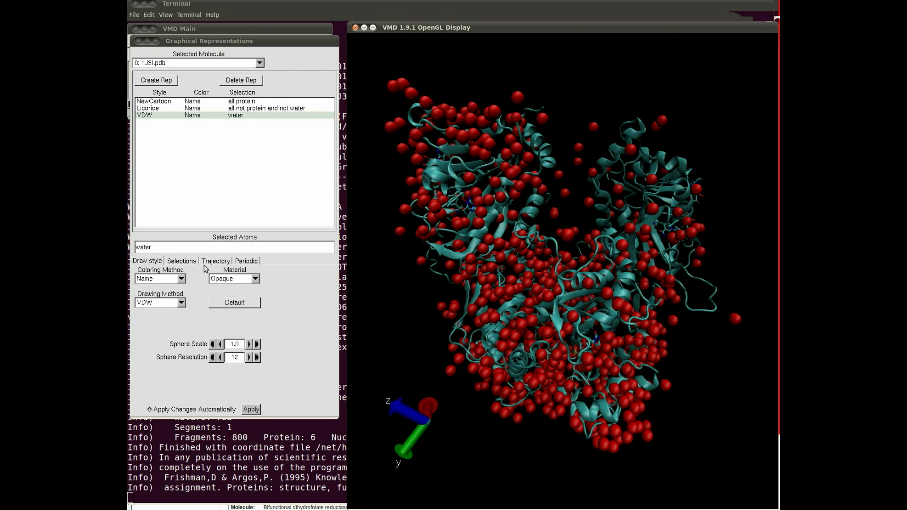
Step: Colour the water rep by ColorID, stepping through red, orange and tan to green (7)
left_click(163, 280)
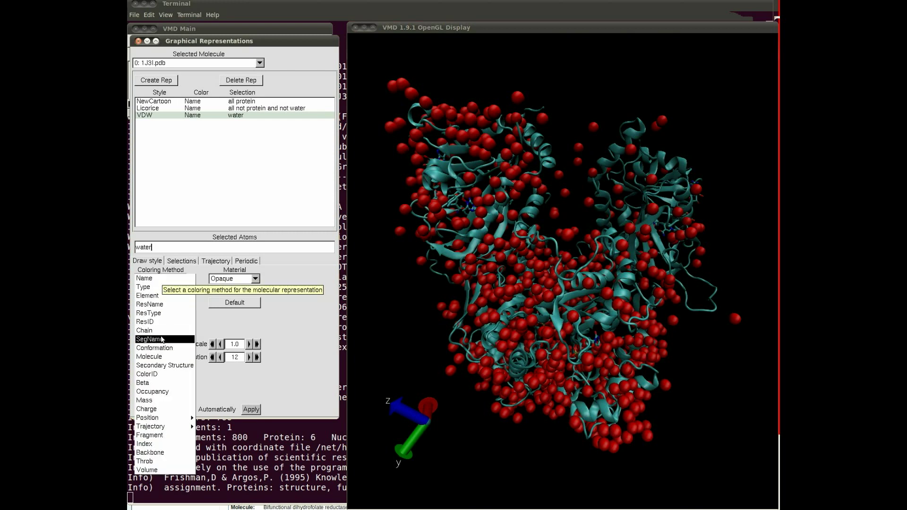
left_click(158, 374)
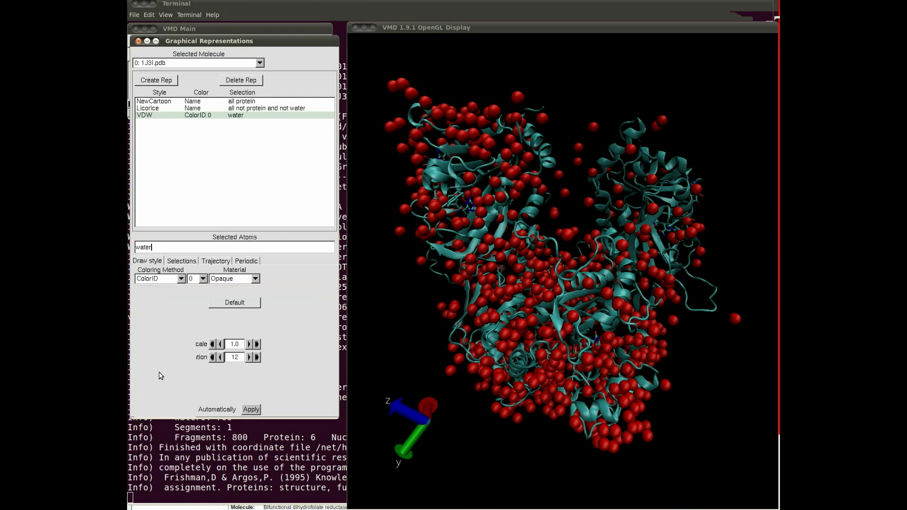
left_click(202, 279)
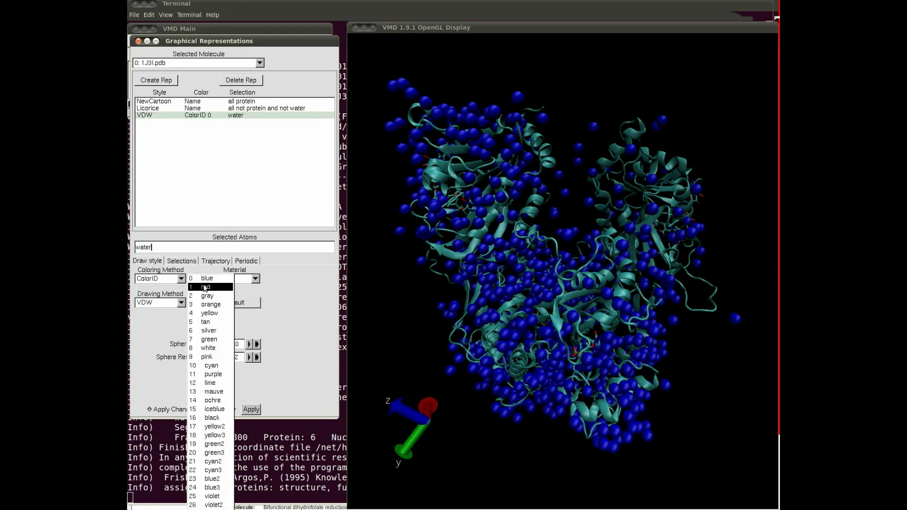
left_click(207, 289)
left_click(204, 279)
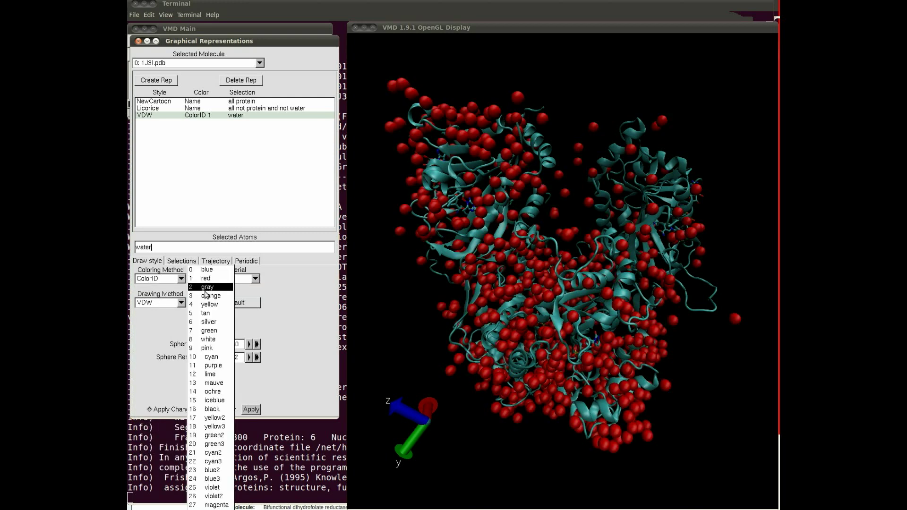
left_click(206, 298)
left_click(203, 279)
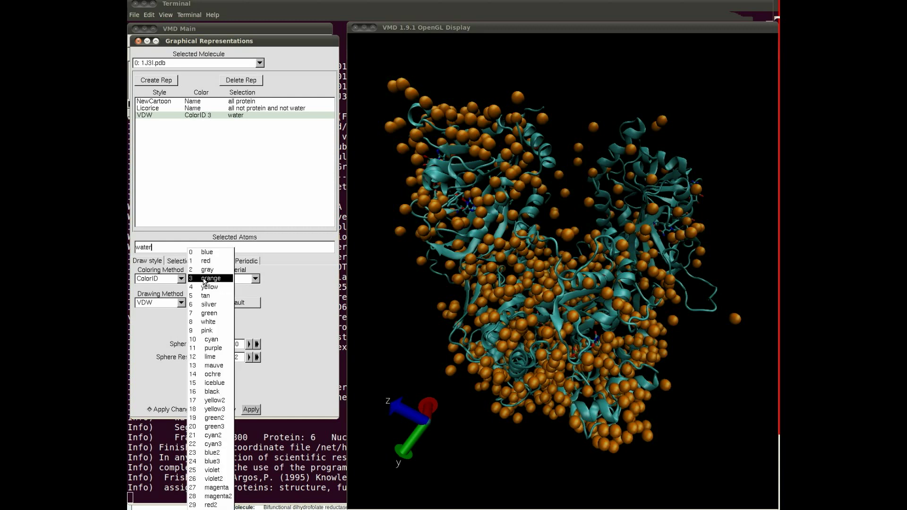
left_click(205, 295)
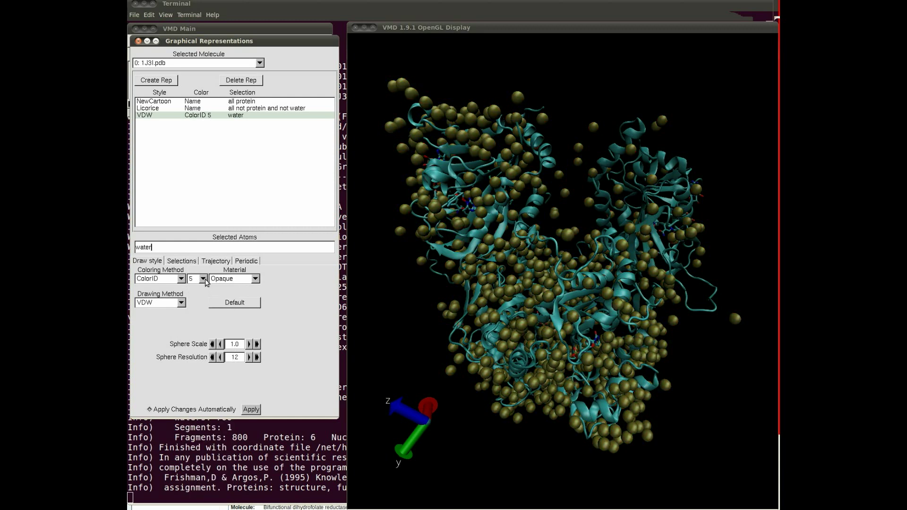
left_click(205, 279)
left_click(206, 295)
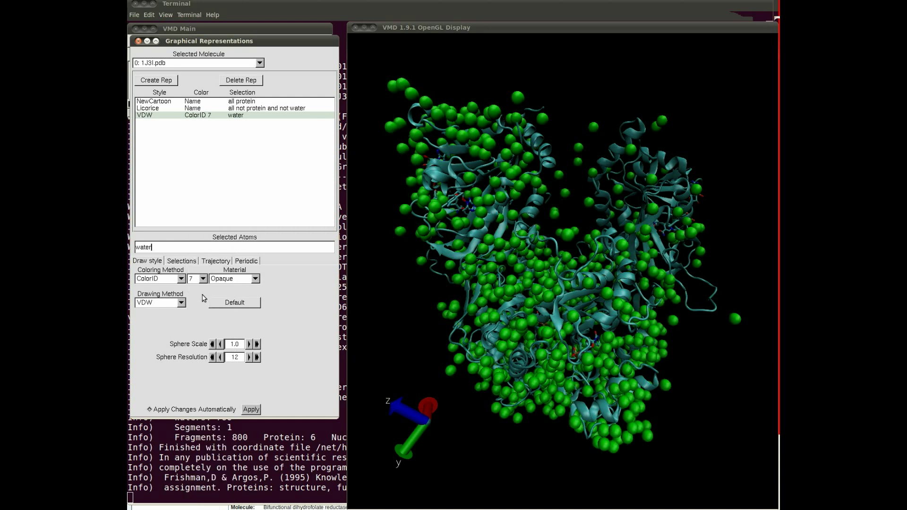
Step: Draw the water representation as small CPK spheres
left_click(181, 302)
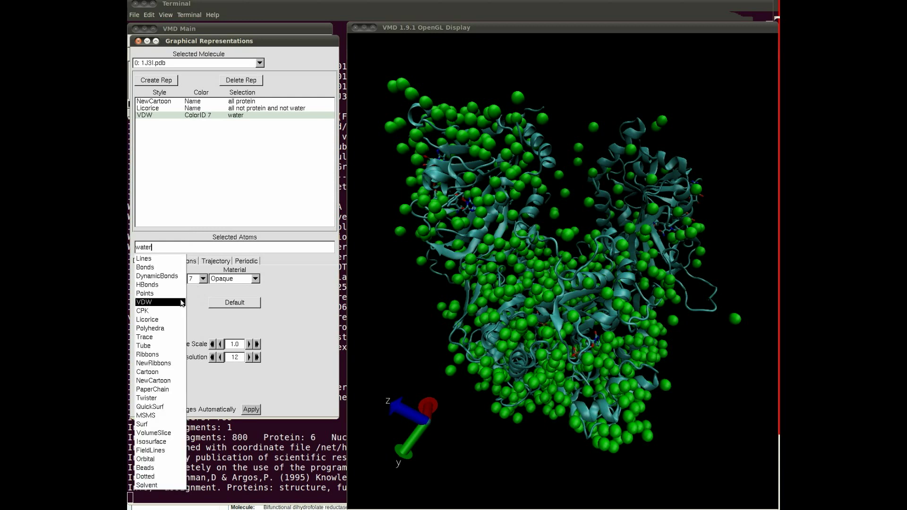
left_click(181, 310)
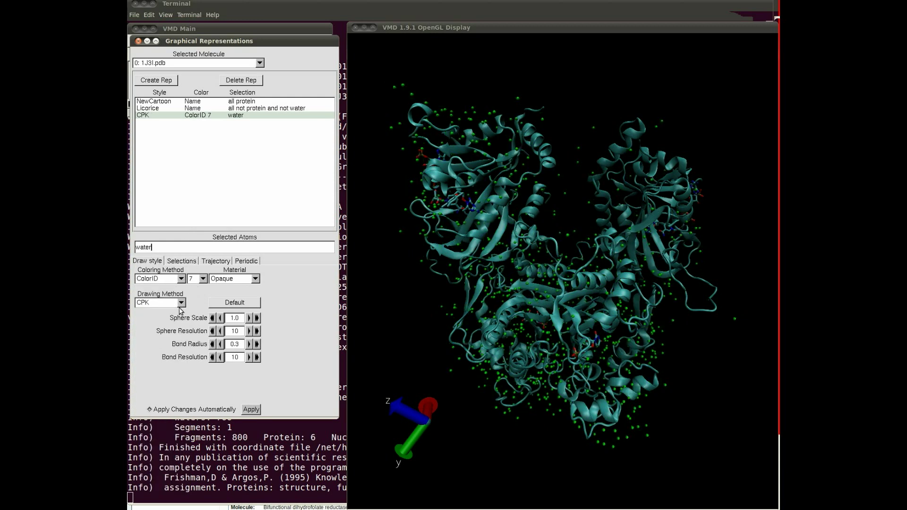
left_click(192, 108)
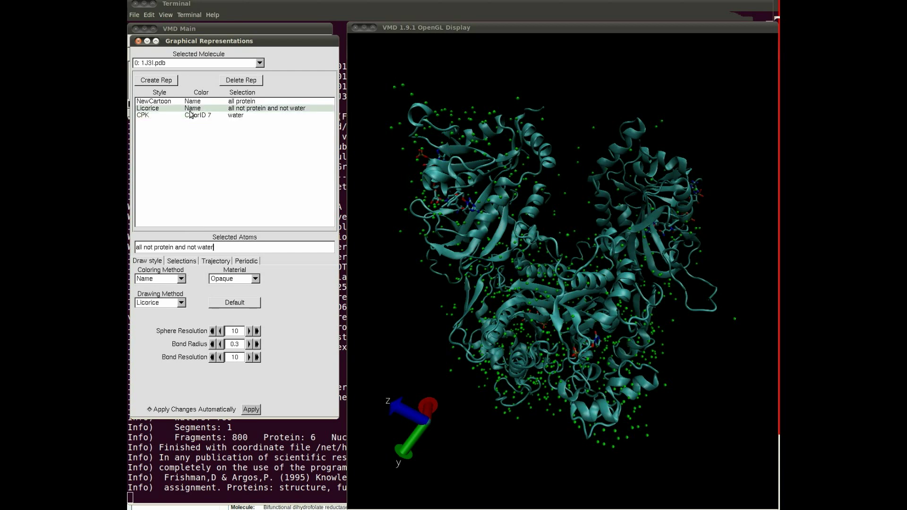
left_click(182, 103)
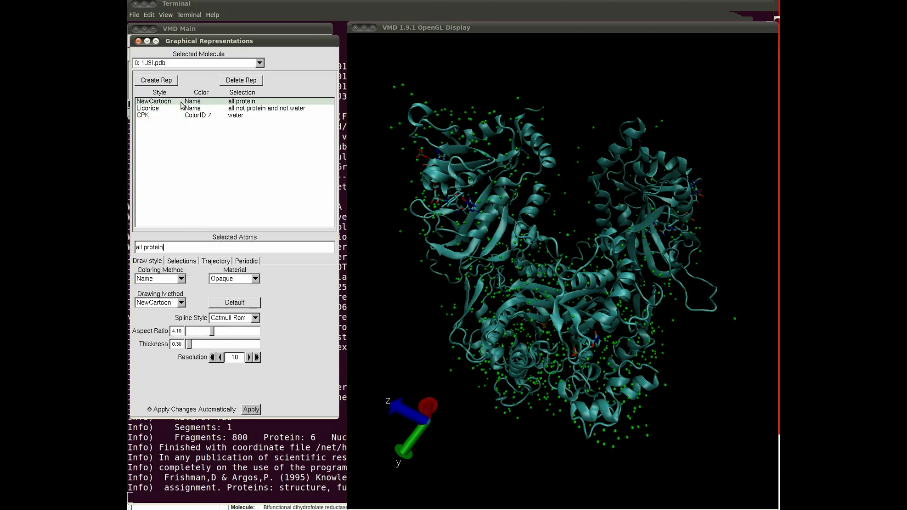
Step: Colour the NewCartoon by Molecule, then Secondary Structure, rotating to view both sides
left_click(182, 303)
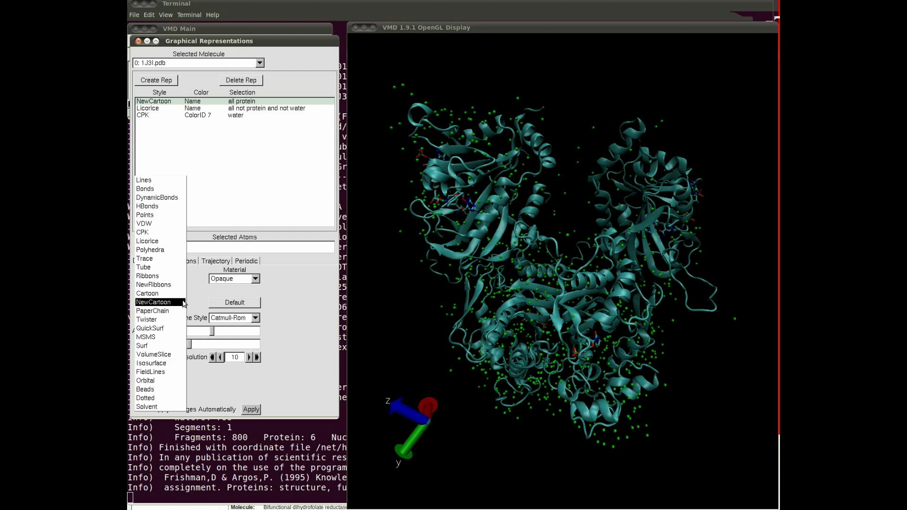
left_click(183, 302)
left_click(178, 281)
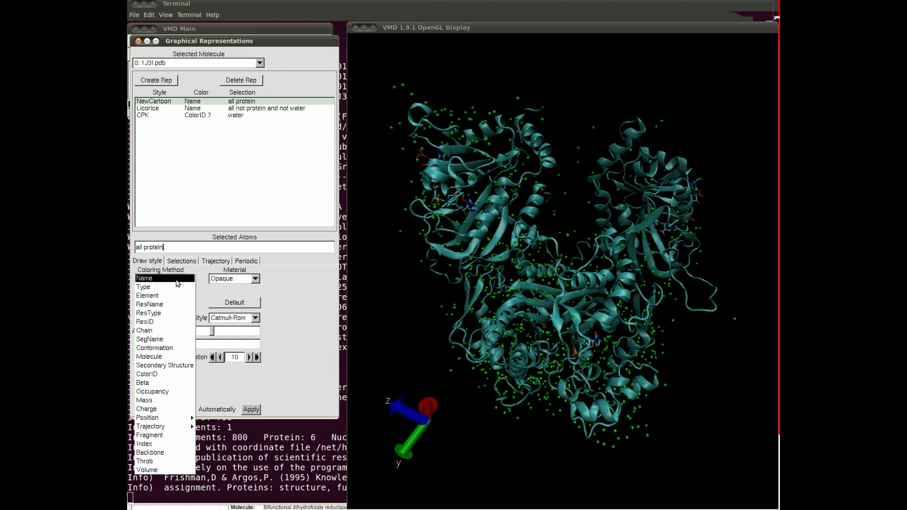
left_click(172, 357)
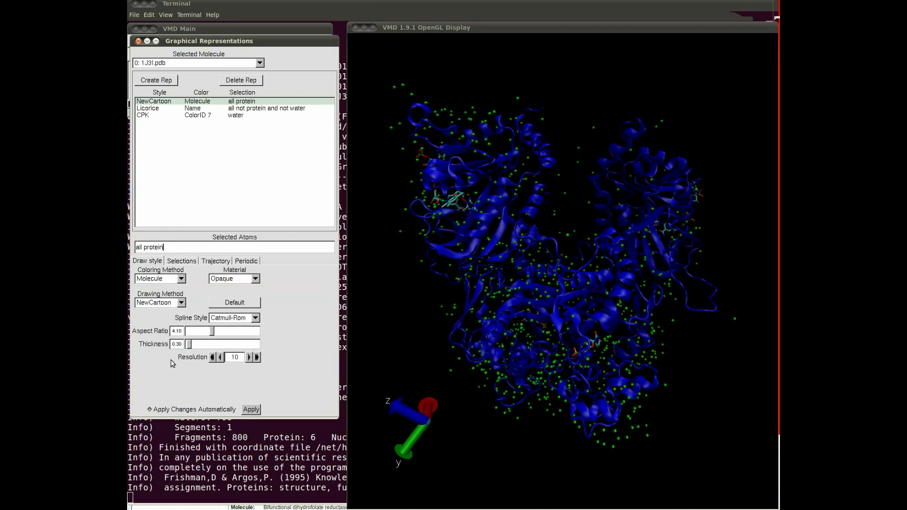
left_click(180, 280)
left_click(180, 287)
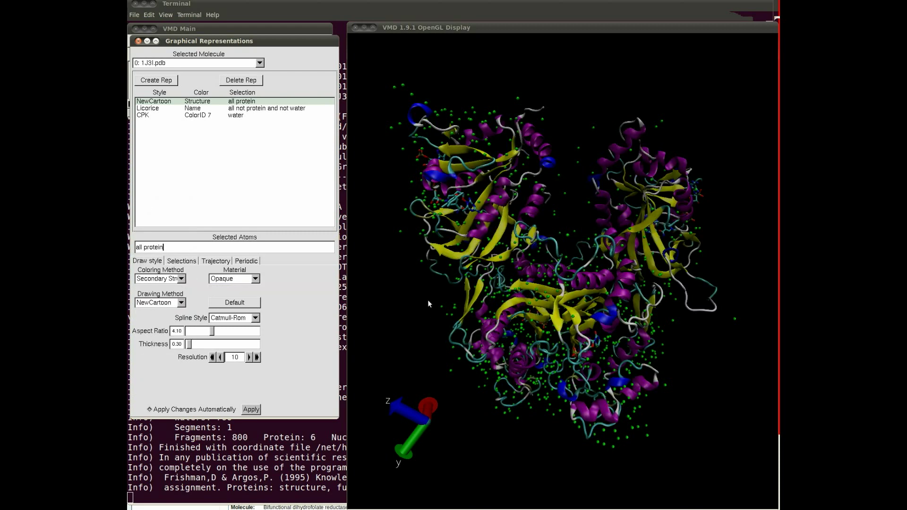
mouse_move(428, 303)
left_mouse_down()
mouse_move(449, 301)
mouse_move(430, 302)
left_mouse_up()
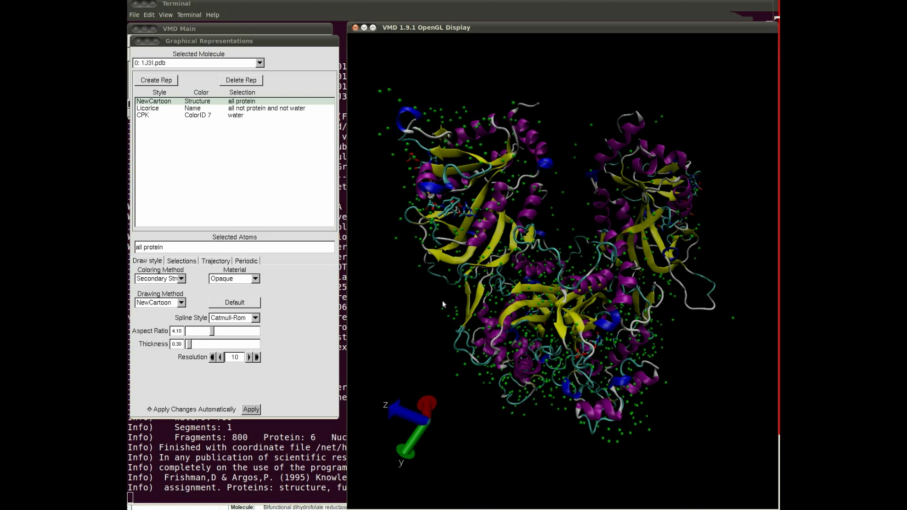
left_click_drag(727, 368, 561, 373)
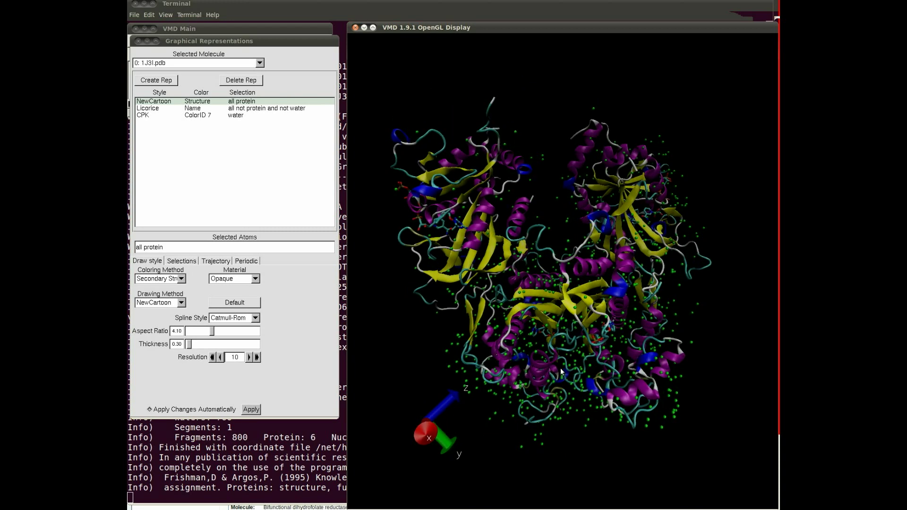
Step: Hide the ligand Licorice and water CPK representations
left_click(222, 110)
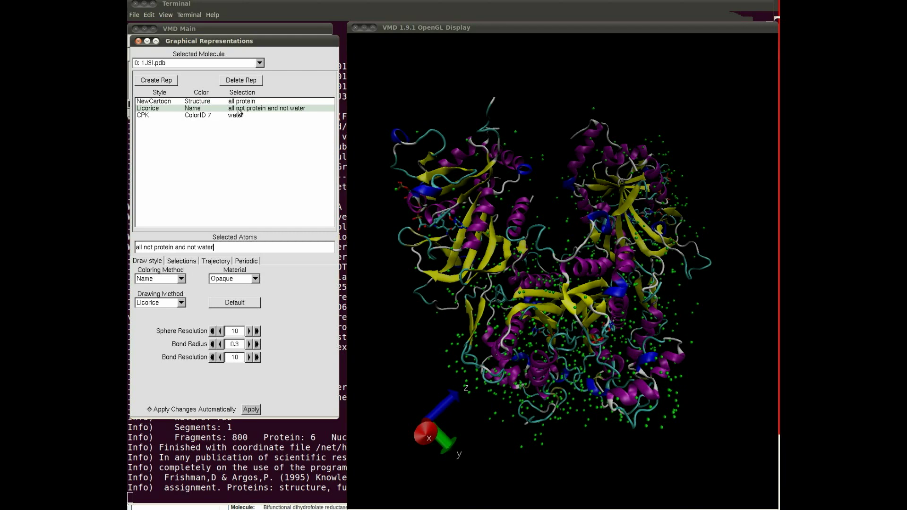
double_click(238, 112)
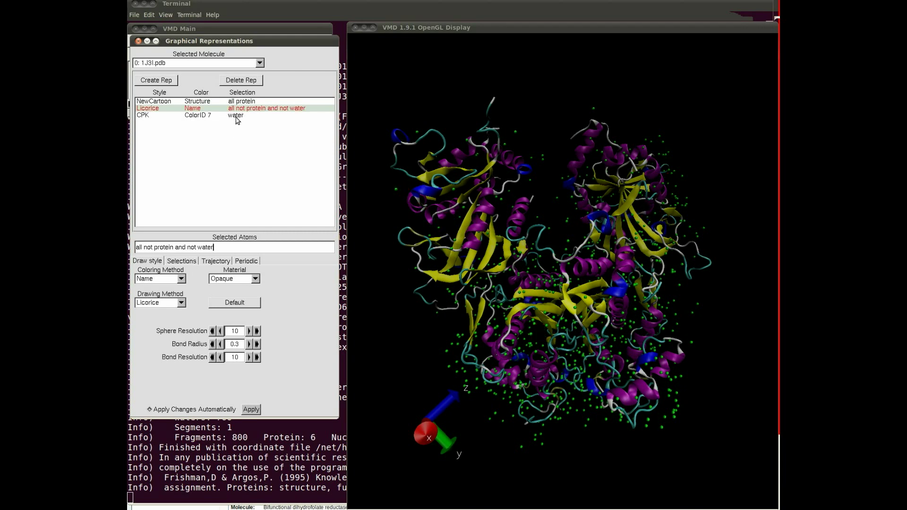
double_click(237, 117)
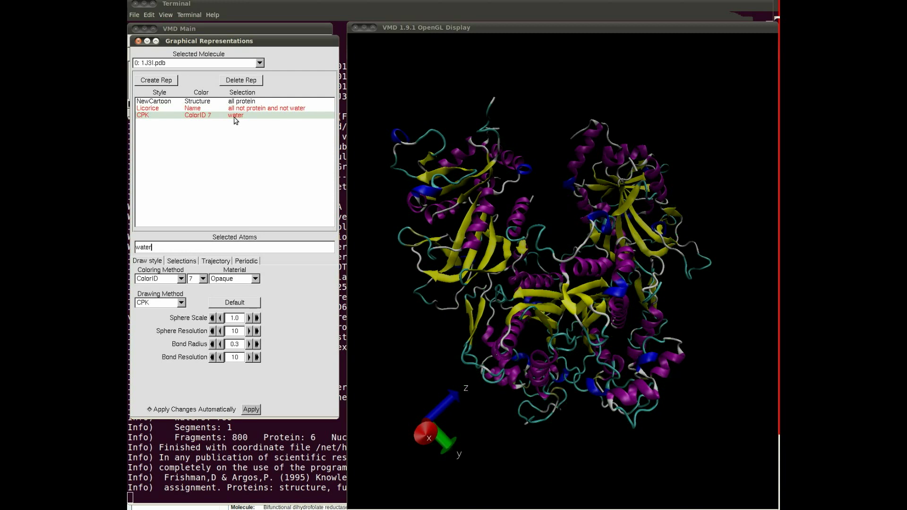
Step: Colour the protein NewCartoon a solid green with ColorID 7
left_click(238, 102)
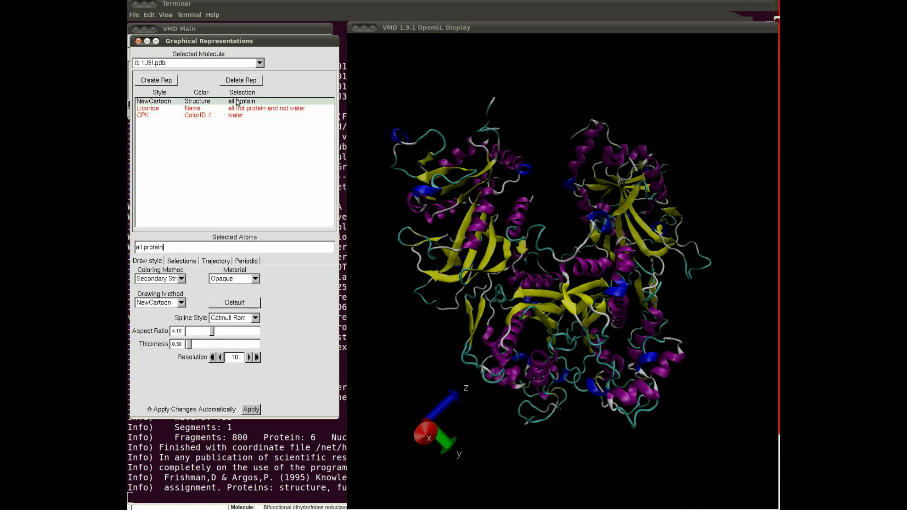
left_click(178, 282)
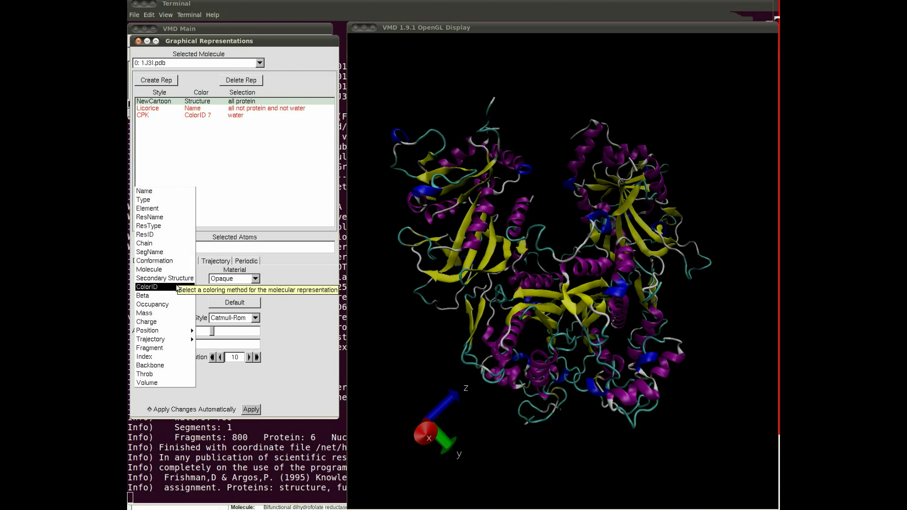
left_click(178, 287)
Step: Try silver, tan and cyan as the ColorID for the protein cartoon
left_click(204, 280)
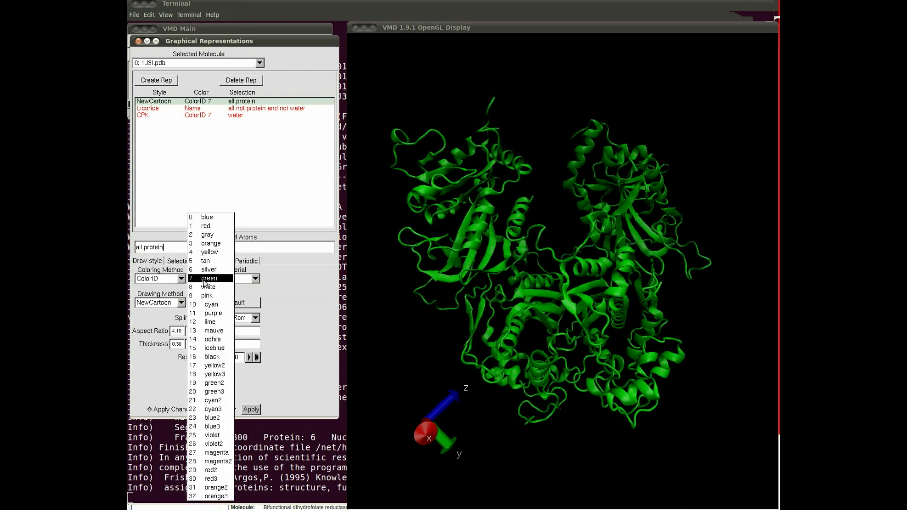
left_click(206, 271)
left_click(204, 279)
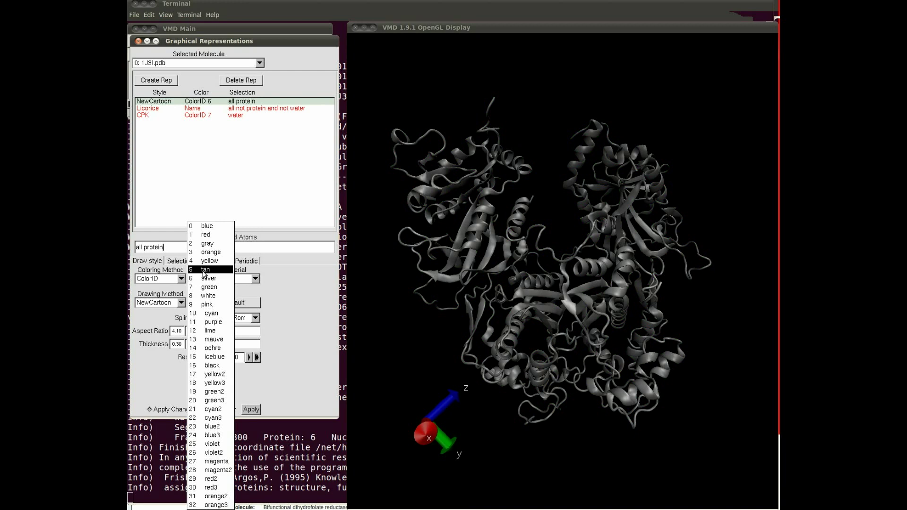
left_click(204, 272)
left_click(203, 279)
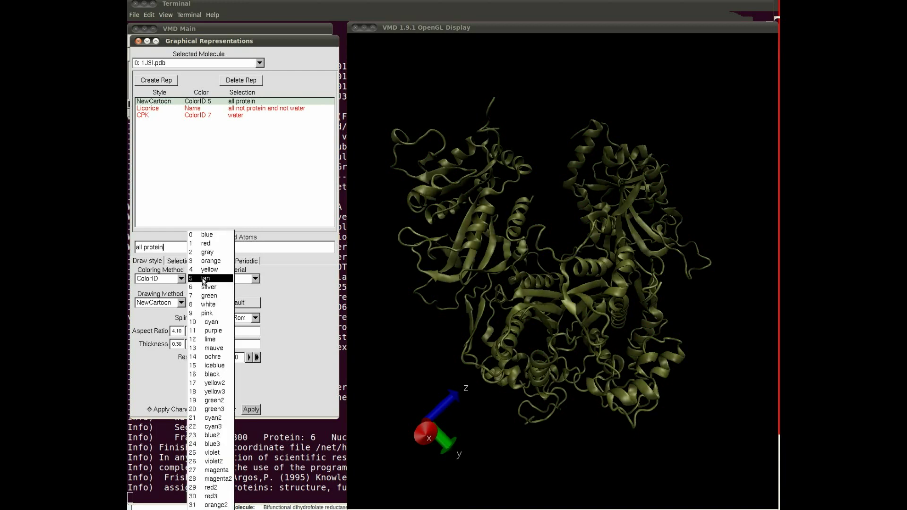
left_click(208, 321)
Step: Colour the cartoon by ResType and rotate the molecule slightly
left_click(180, 280)
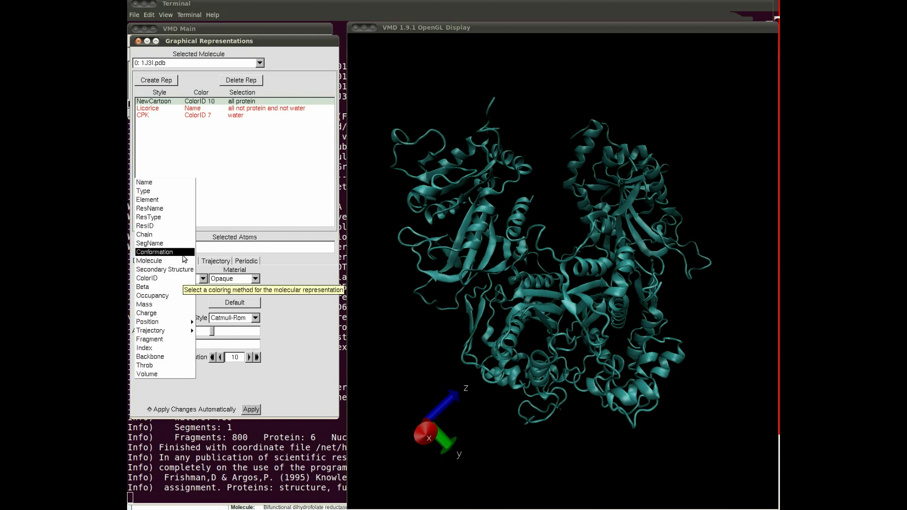
left_click(183, 217)
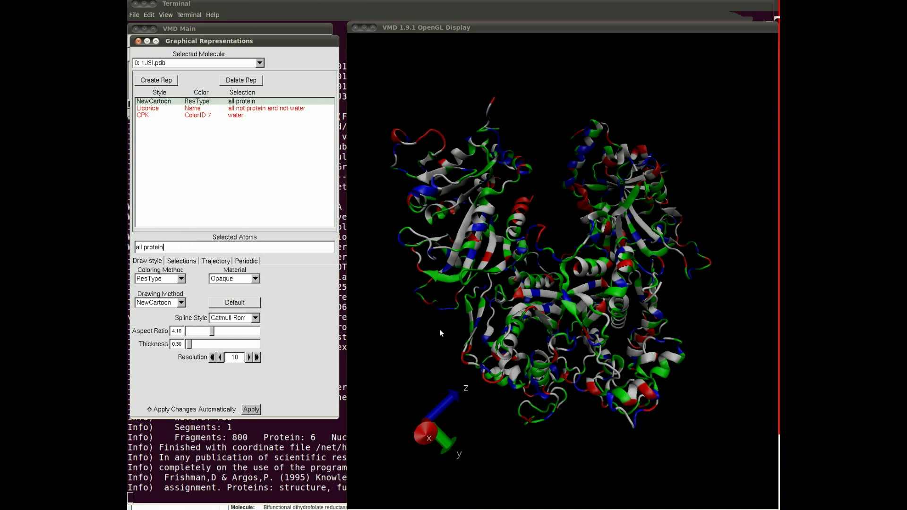
mouse_move(439, 329)
left_mouse_down()
mouse_move(426, 330)
mouse_move(458, 330)
mouse_move(436, 334)
left_mouse_up()
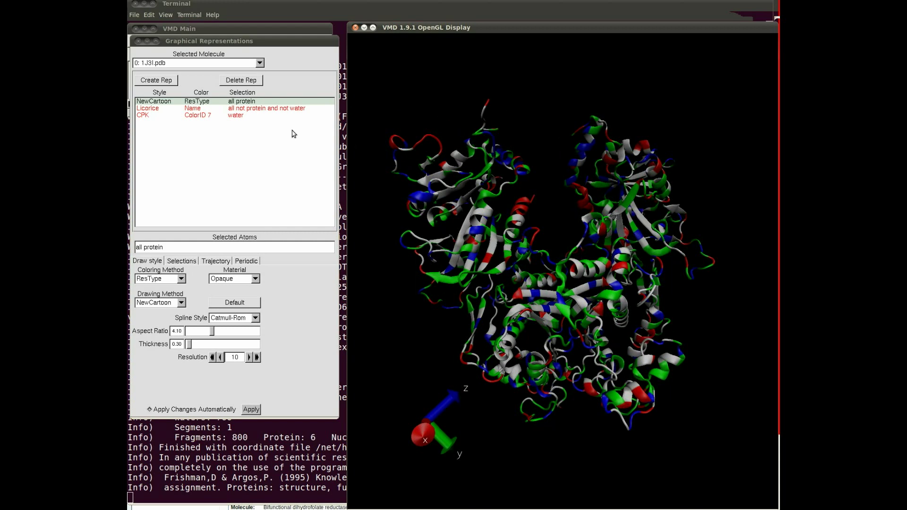
Step: Hide the protein cartoon, show the ligand Licorice, and rotate to inspect the ligands
double_click(219, 101)
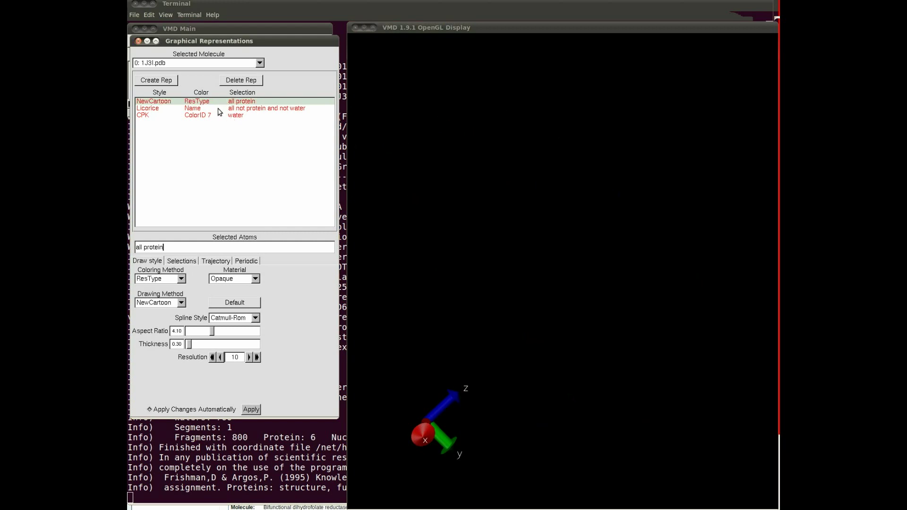
double_click(218, 108)
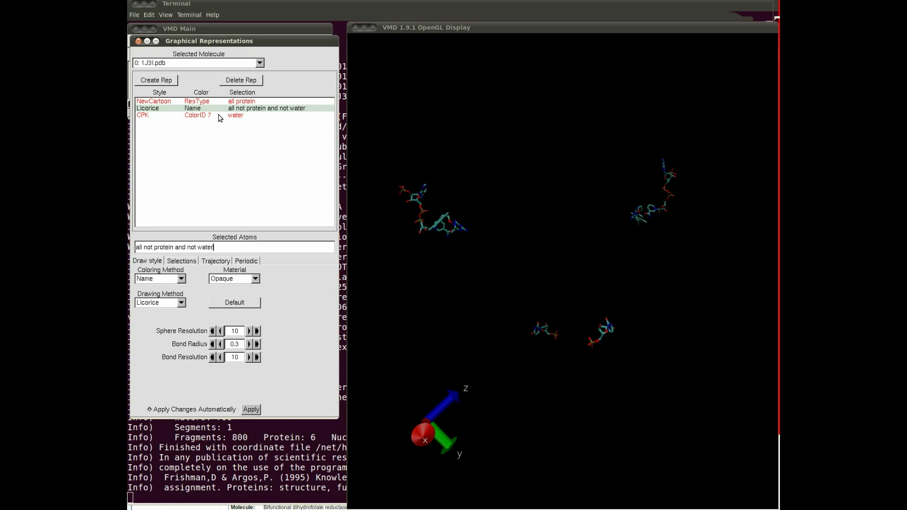
mouse_move(448, 254)
left_mouse_down()
mouse_move(441, 289)
mouse_move(444, 269)
left_mouse_up()
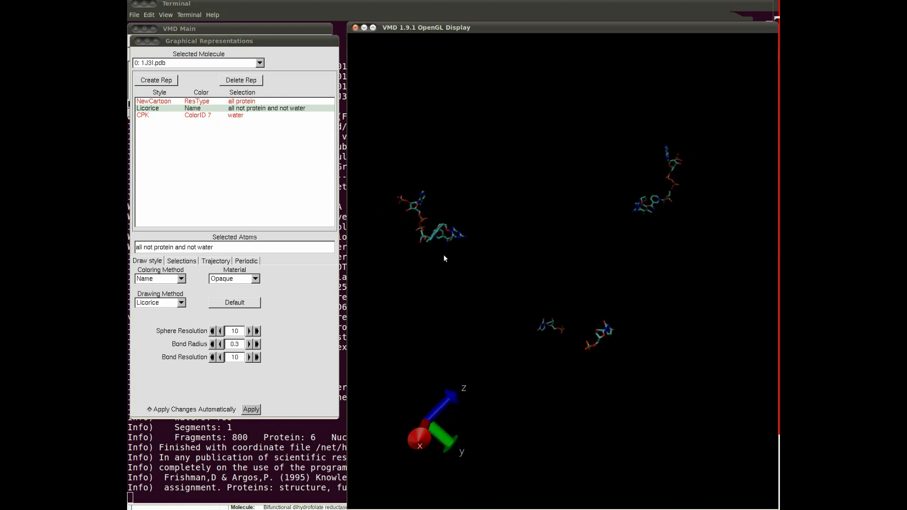
mouse_move(445, 258)
left_mouse_down()
mouse_move(468, 257)
mouse_move(480, 267)
mouse_move(450, 253)
mouse_move(442, 263)
left_mouse_up()
scroll(478, 269, "up", 3)
scroll(478, 268, "down", 2)
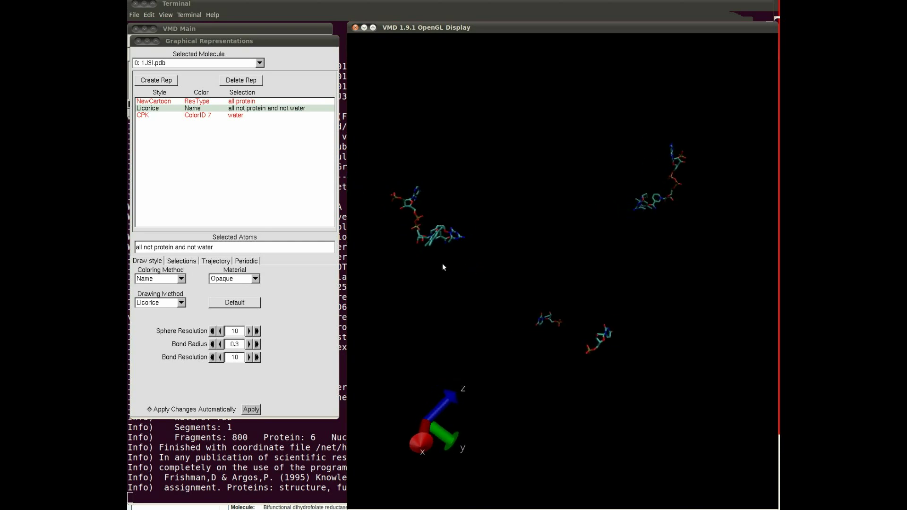
Step: Turn the cartoon and ligands back on with water hidden, and select the NewCartoon rep
double_click(229, 109)
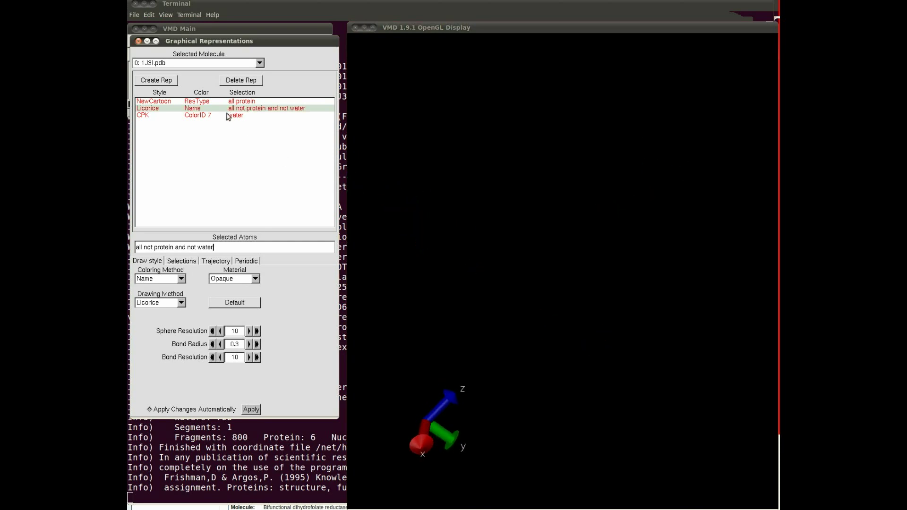
double_click(229, 116)
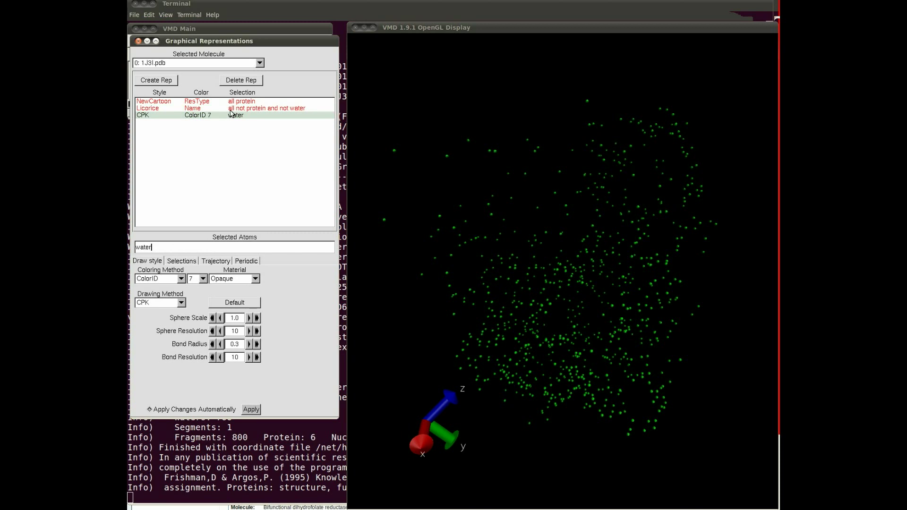
double_click(230, 109)
double_click(237, 102)
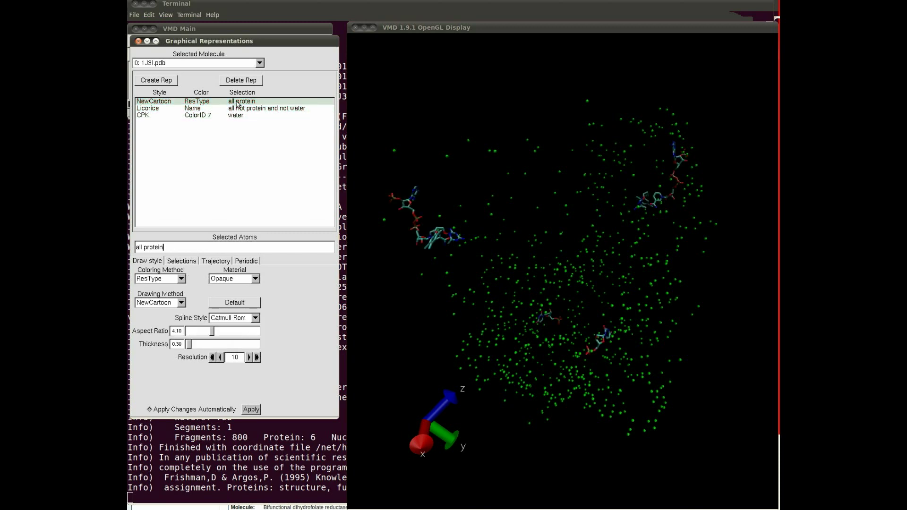
double_click(173, 117)
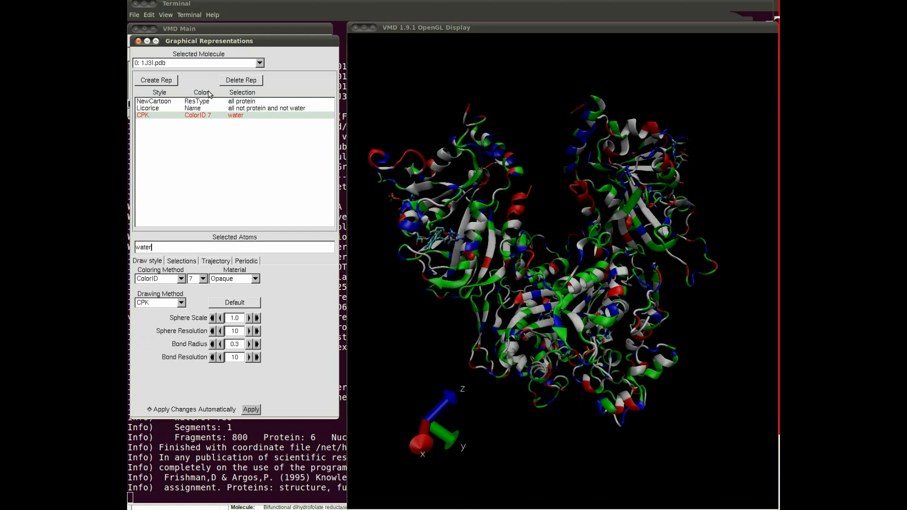
left_click(163, 102)
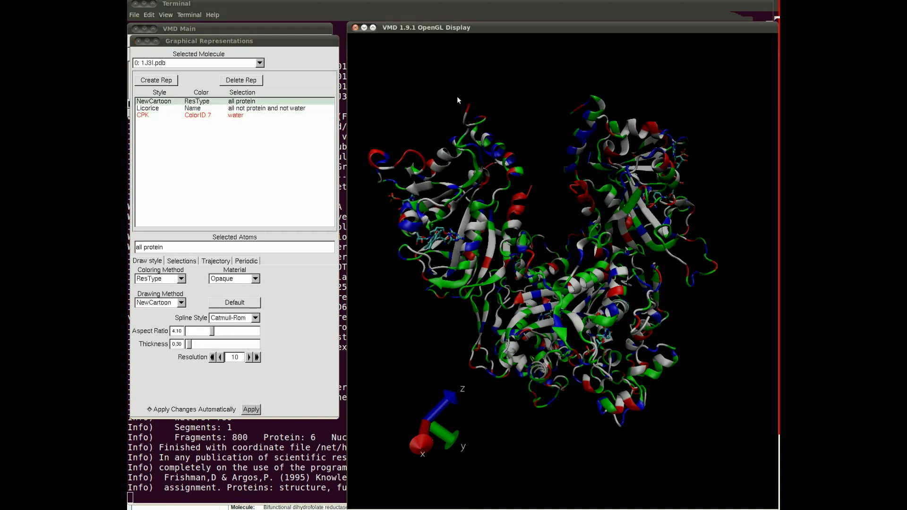
Step: Rotate and zoom the protein model, then move the Graphical Representations window down
left_click_drag(457, 95, 478, 93)
scroll(477, 93, "up", 2)
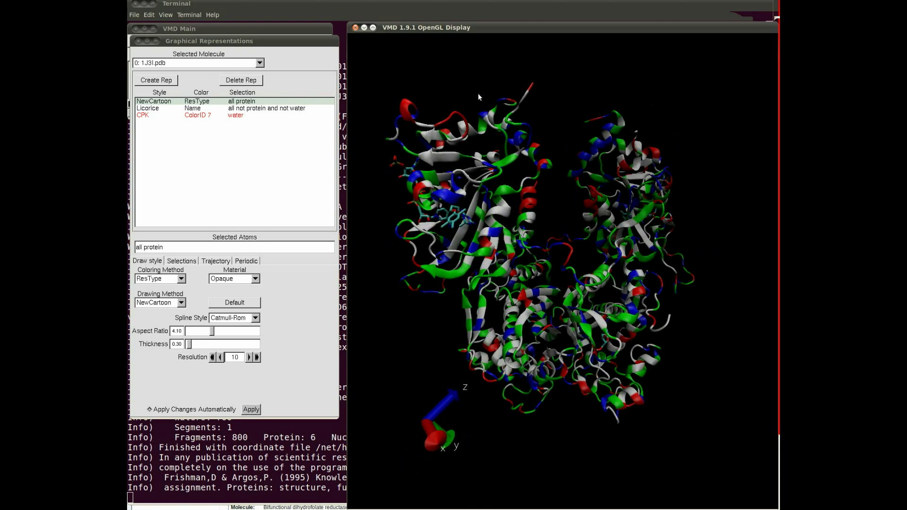
scroll(469, 218, "up", 3)
scroll(469, 218, "up", 2)
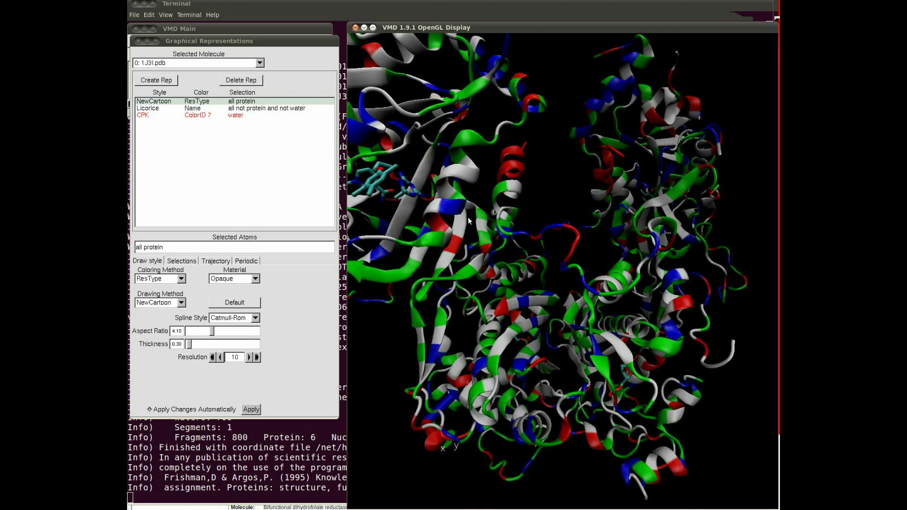
scroll(469, 220, "down", 5)
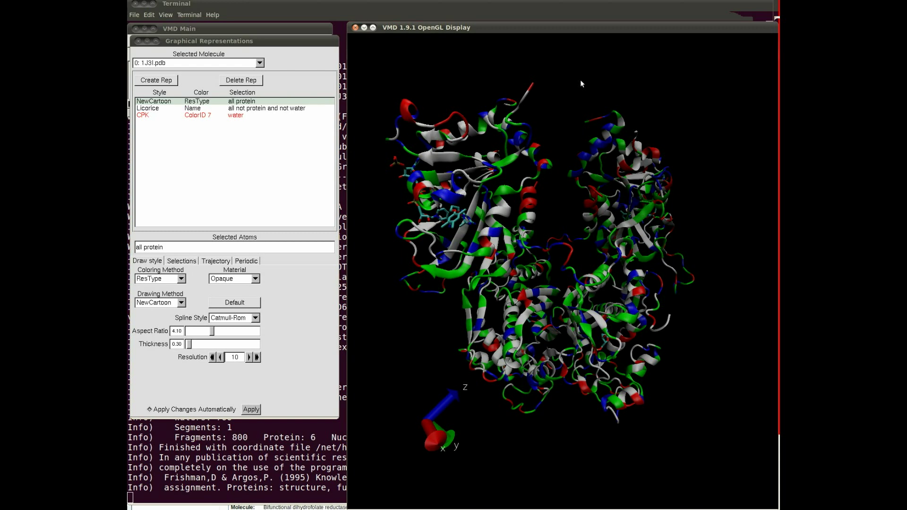
left_click_drag(580, 81, 575, 91)
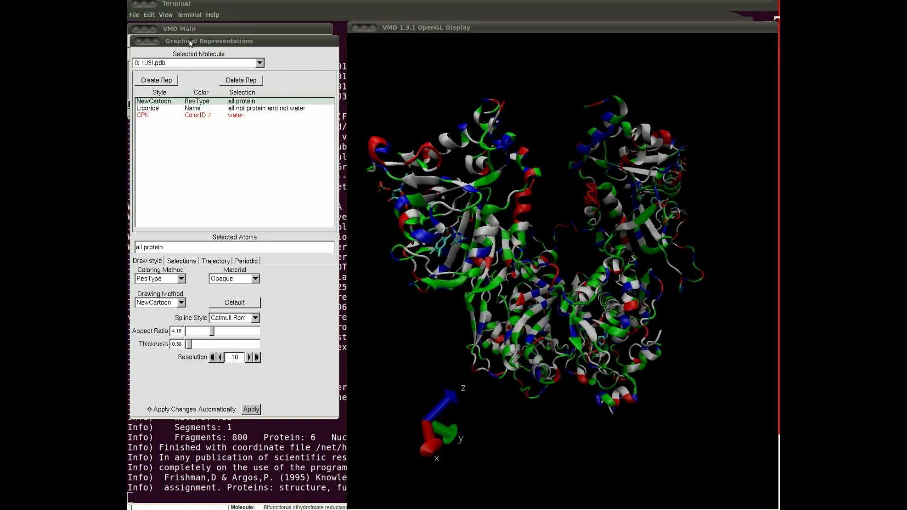
left_click_drag(190, 43, 188, 124)
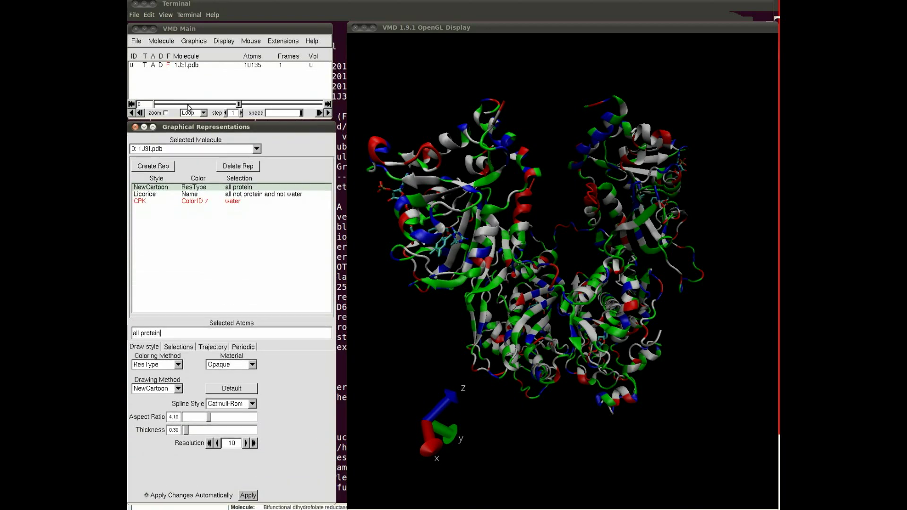
Step: In Graphics > Colors, select the Display category's Background item
left_click(192, 44)
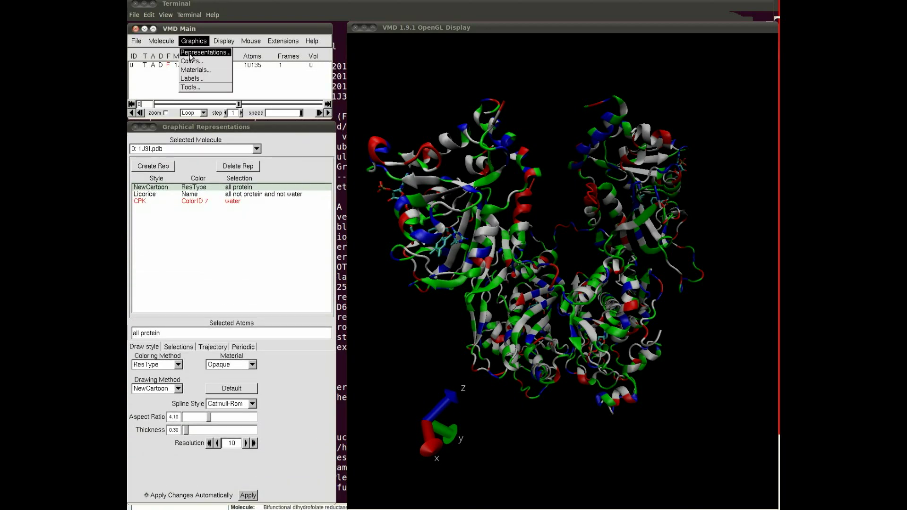
left_click(188, 63)
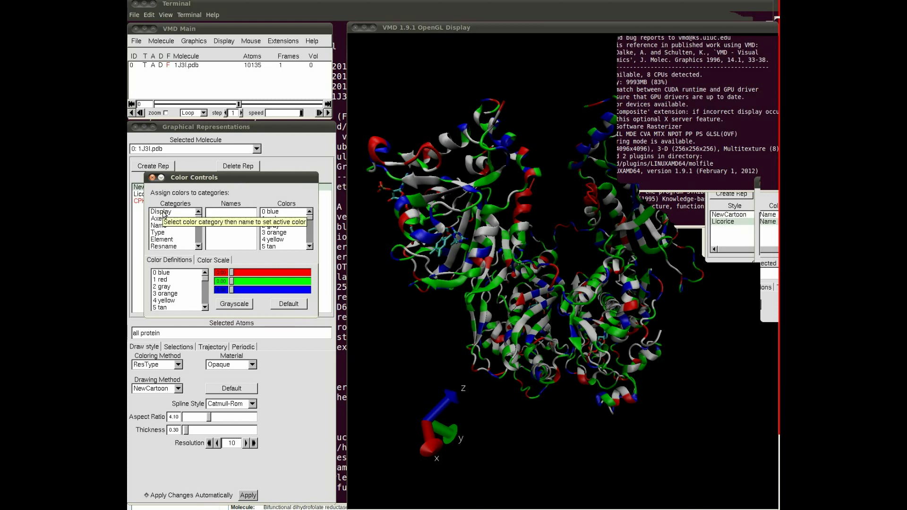
scroll(168, 217, "down", 5)
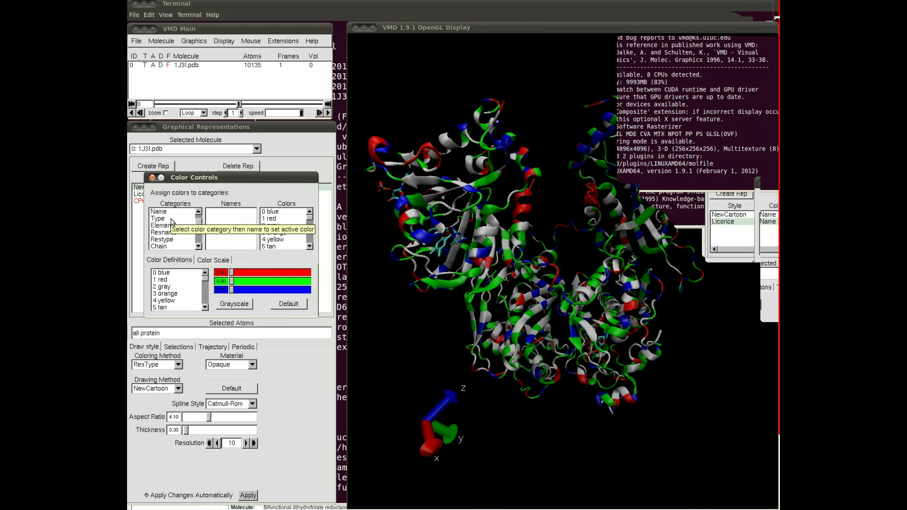
scroll(174, 224, "down", 5)
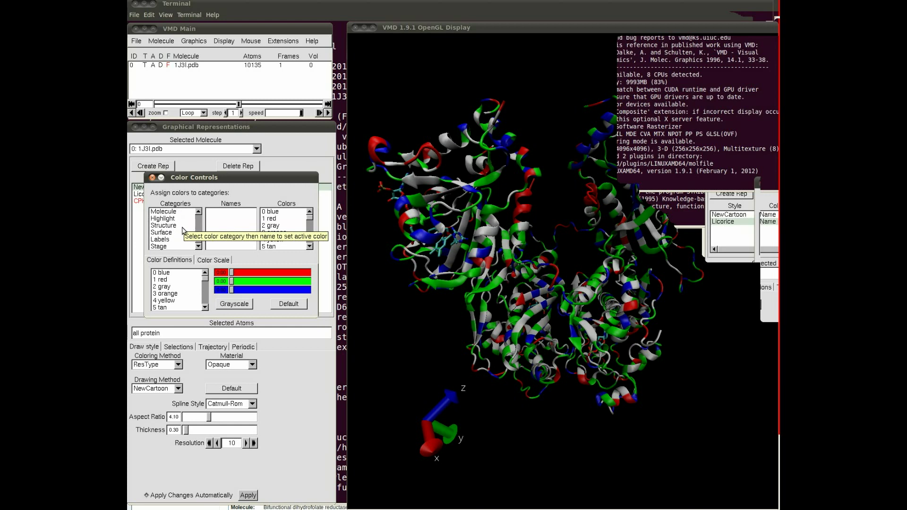
scroll(183, 230, "up", 4)
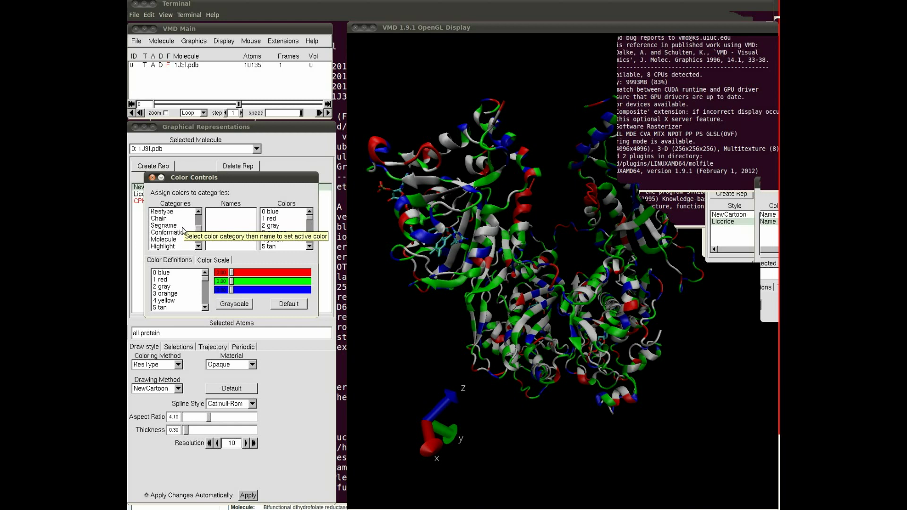
scroll(184, 230, "up", 5)
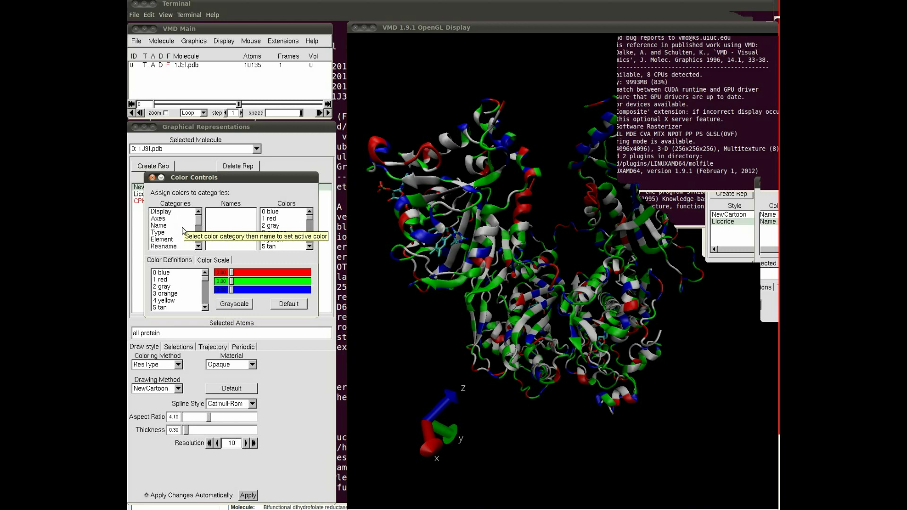
left_click(183, 212)
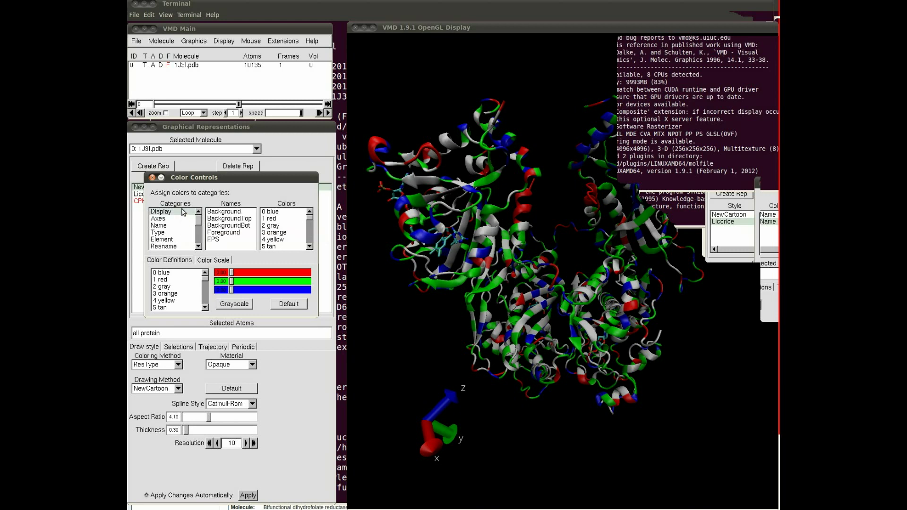
left_click(220, 214)
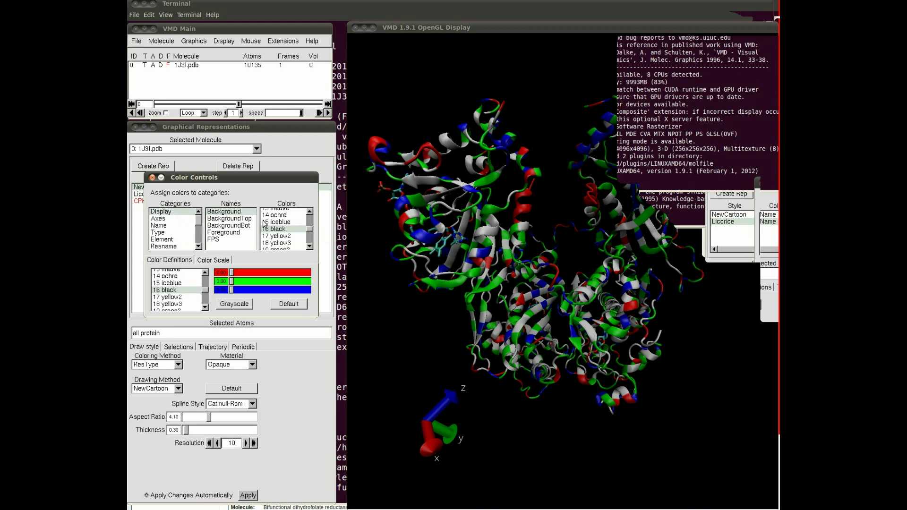
Step: Try blue and yellow backgrounds, settle on 8 white, and close Color Controls
left_click_drag(311, 231, 310, 216)
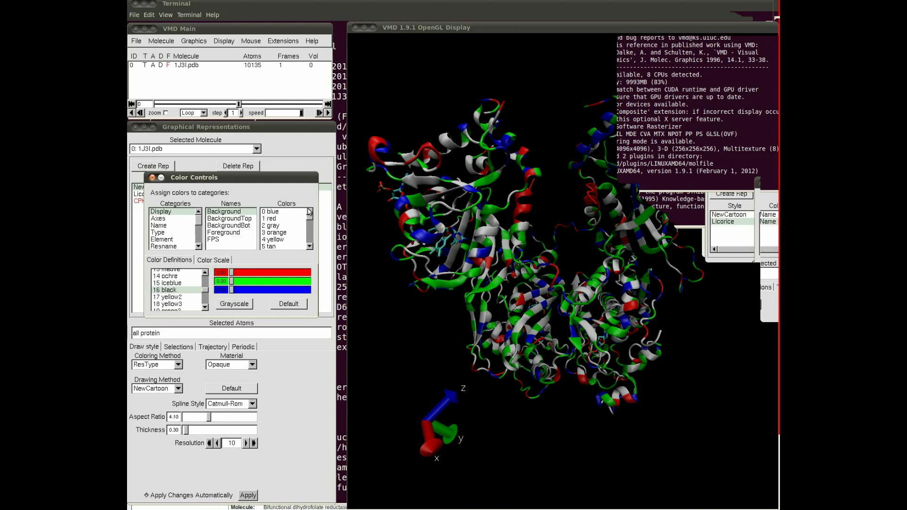
left_click(272, 213)
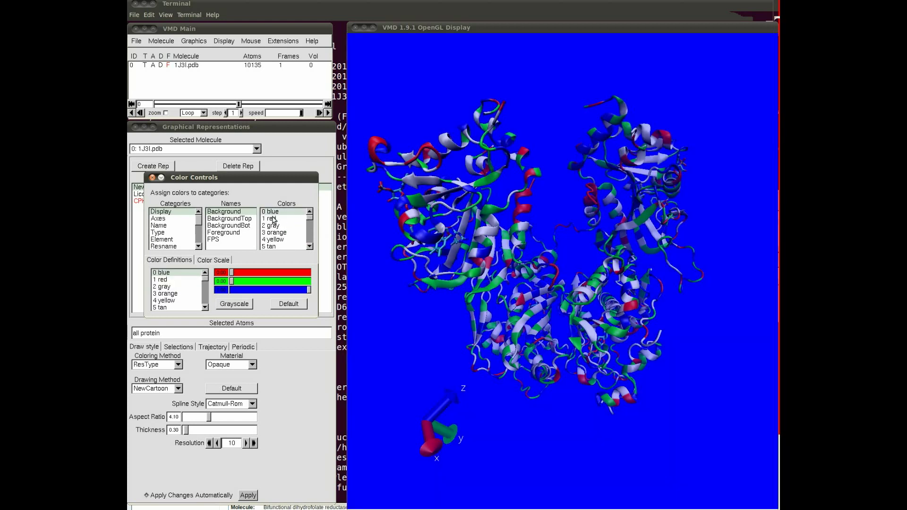
scroll(274, 229, "down", 2)
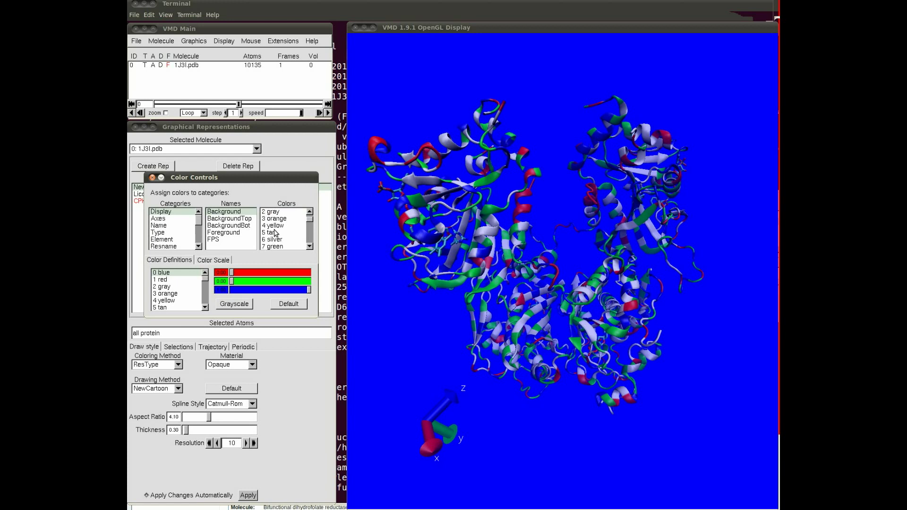
left_click(275, 225)
scroll(276, 232, "down", 3)
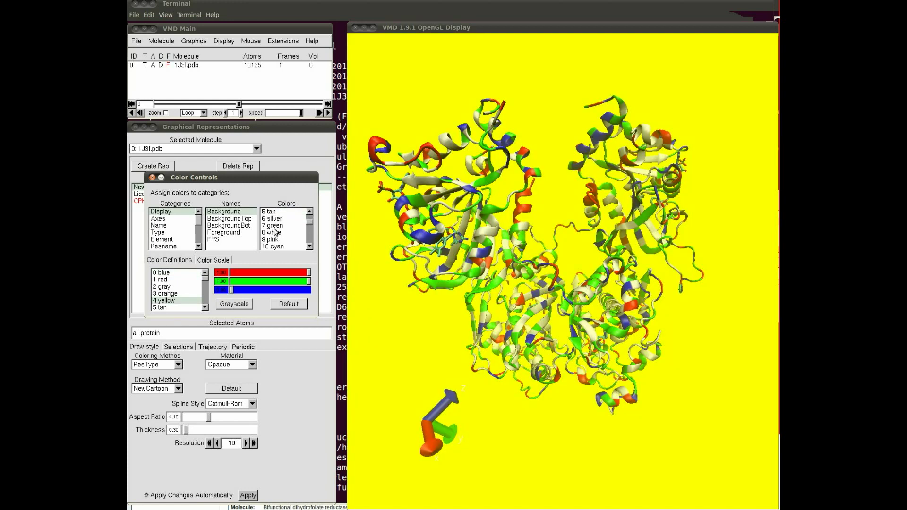
left_click(279, 232)
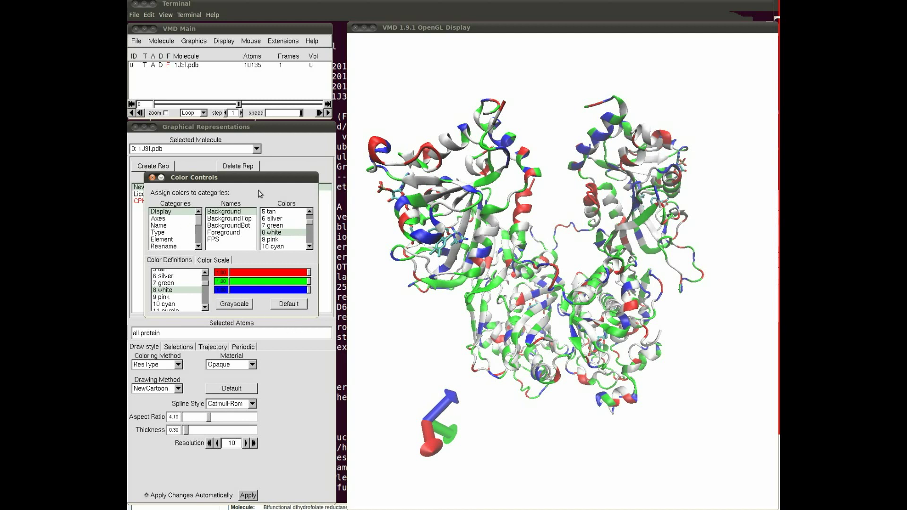
left_click_drag(255, 176, 273, 161)
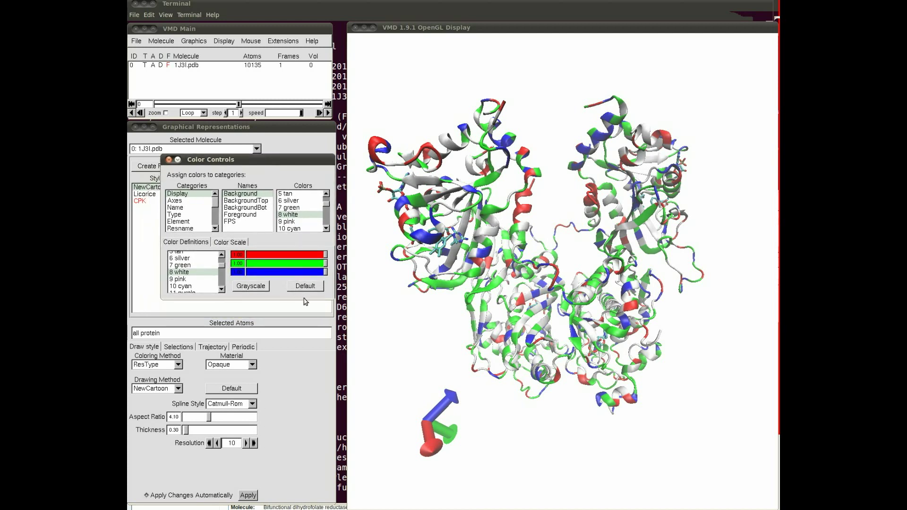
left_click(169, 160)
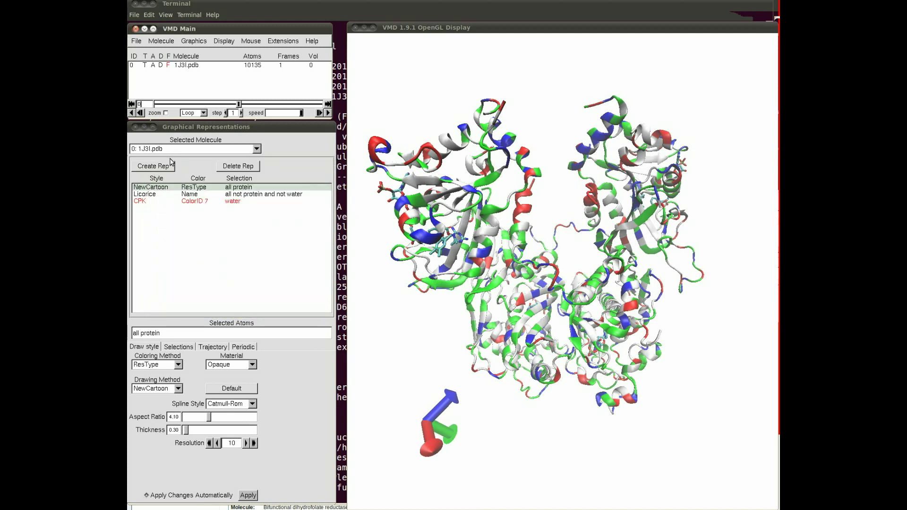
Step: Reopen and close Color Controls, then bring up the Mouse mode menu
left_click(195, 42)
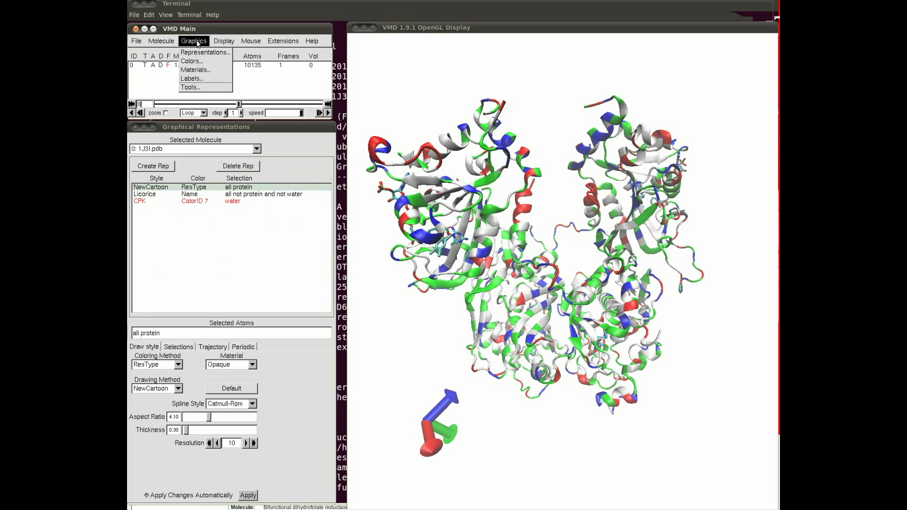
left_click(196, 64)
left_click_drag(228, 158, 207, 173)
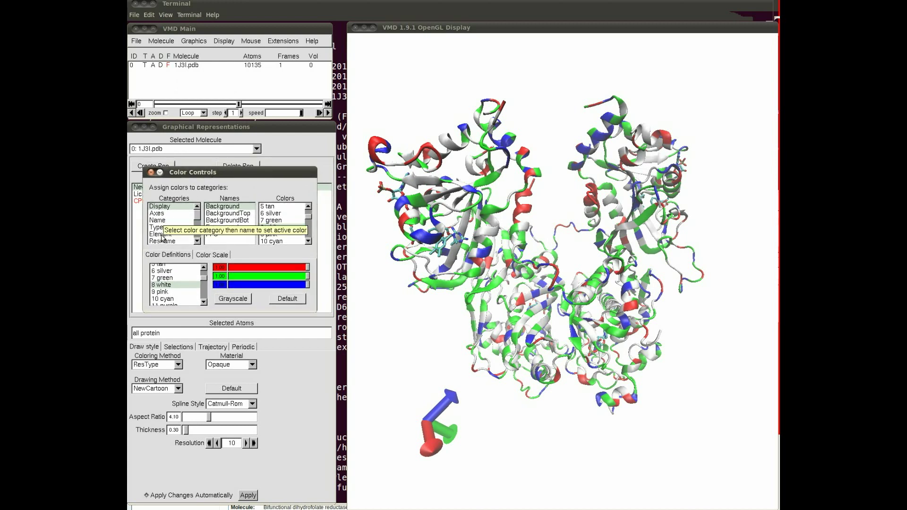
mouse_move(197, 216)
left_mouse_down()
mouse_move(197, 236)
mouse_move(198, 220)
left_mouse_up()
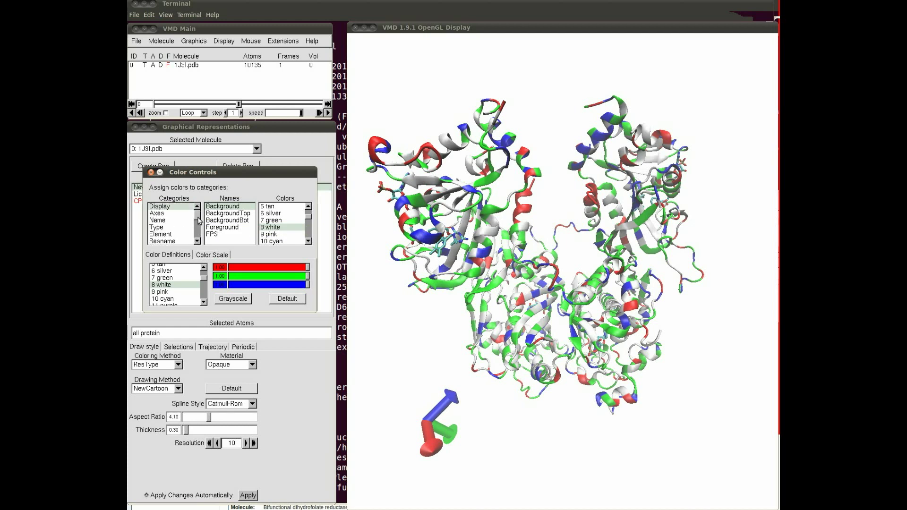
left_click(151, 172)
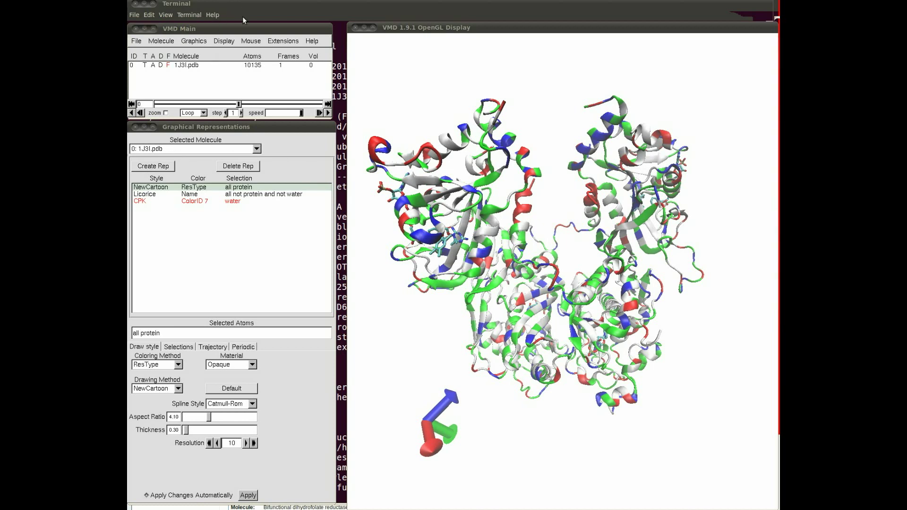
left_click(250, 42)
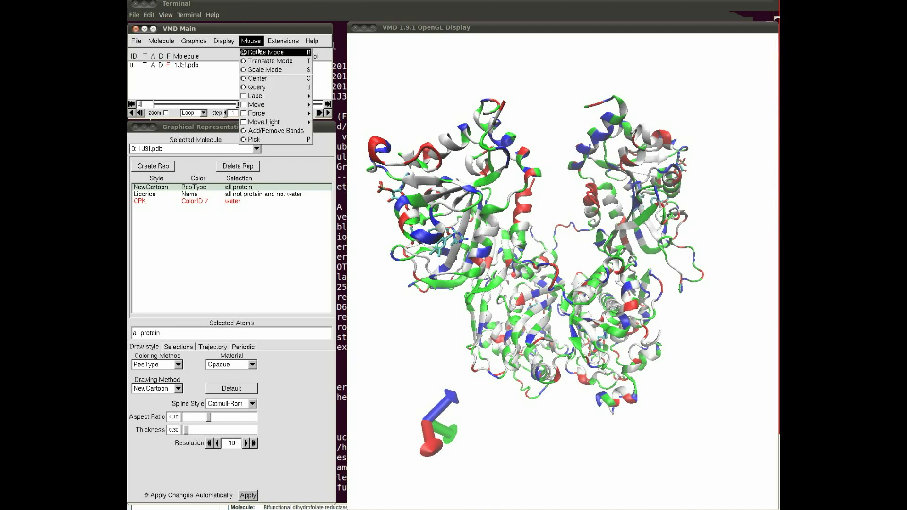
Step: Shift the protein right in Translate Mode, then rotate it in Rotate Mode
left_click(282, 65)
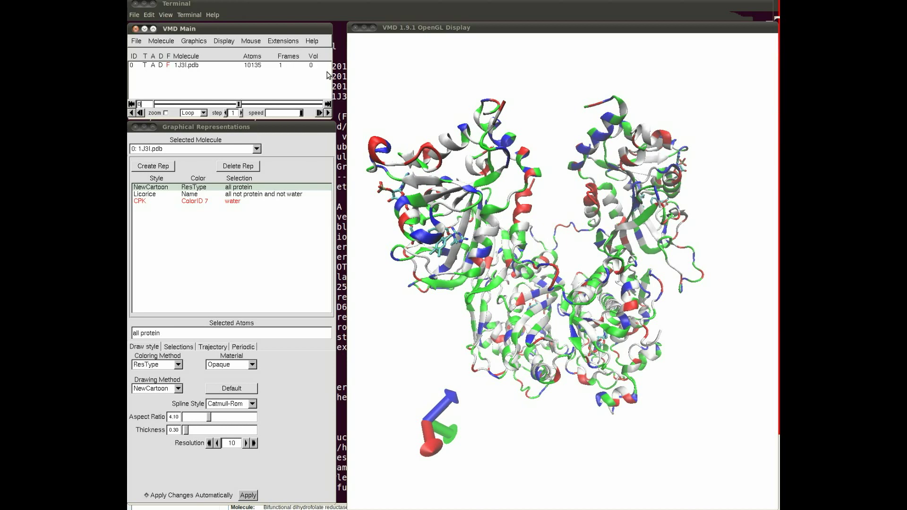
mouse_move(405, 87)
left_mouse_down()
mouse_move(415, 87)
mouse_move(397, 87)
mouse_move(419, 90)
left_mouse_up()
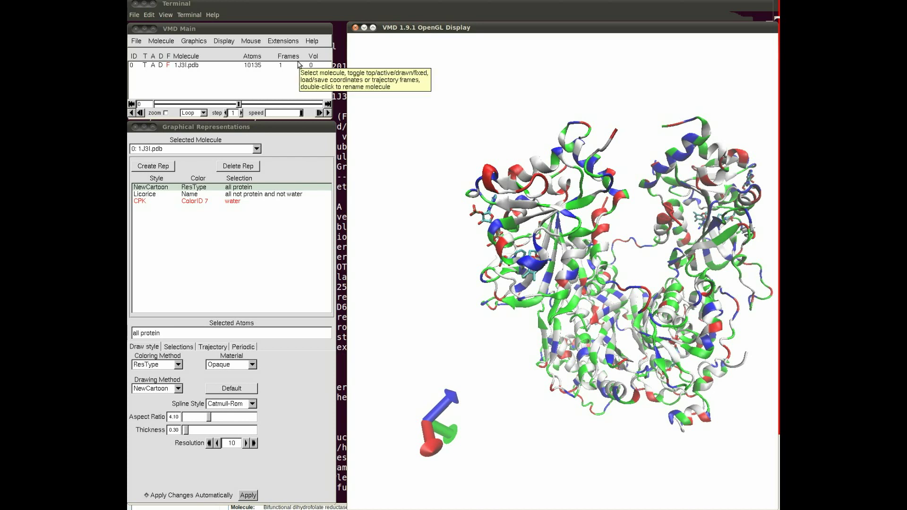
left_click(252, 42)
left_click(257, 52)
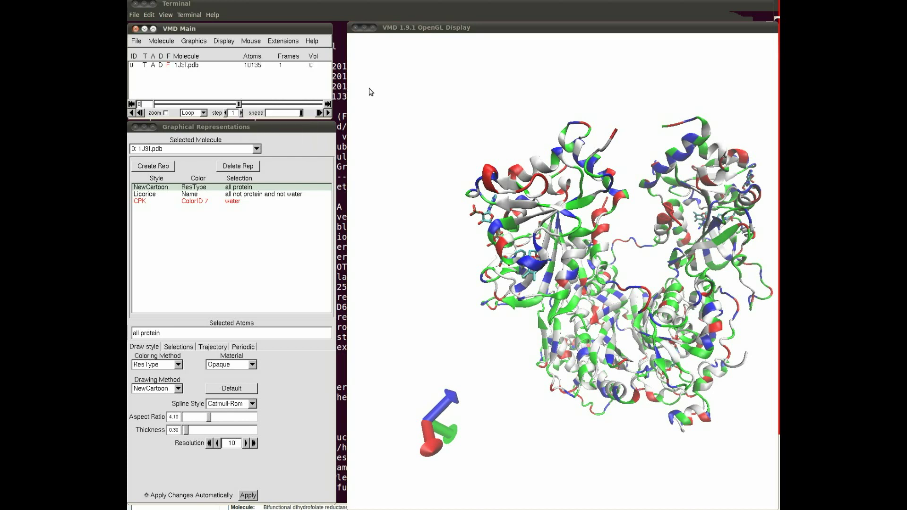
left_click_drag(479, 125, 329, 146)
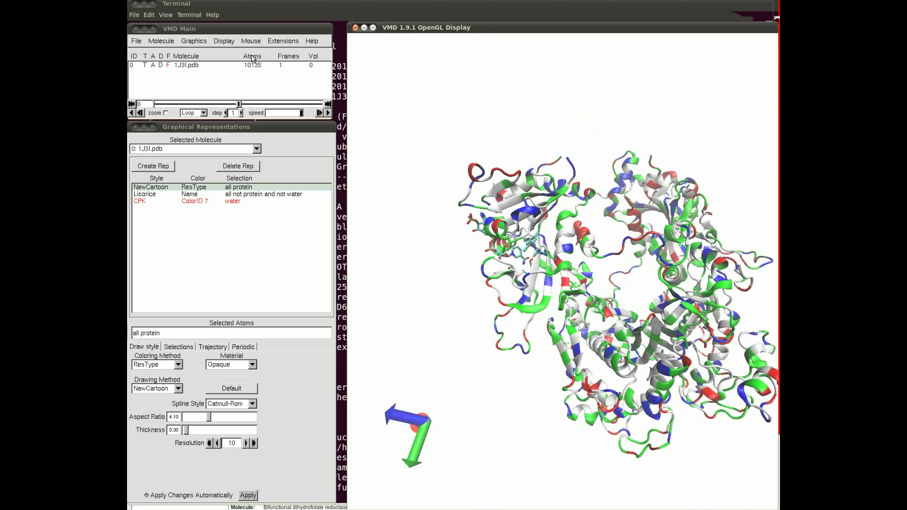
Step: Shift the protein up-left, then spin it to a new orientation and stop the spin
left_click(225, 41)
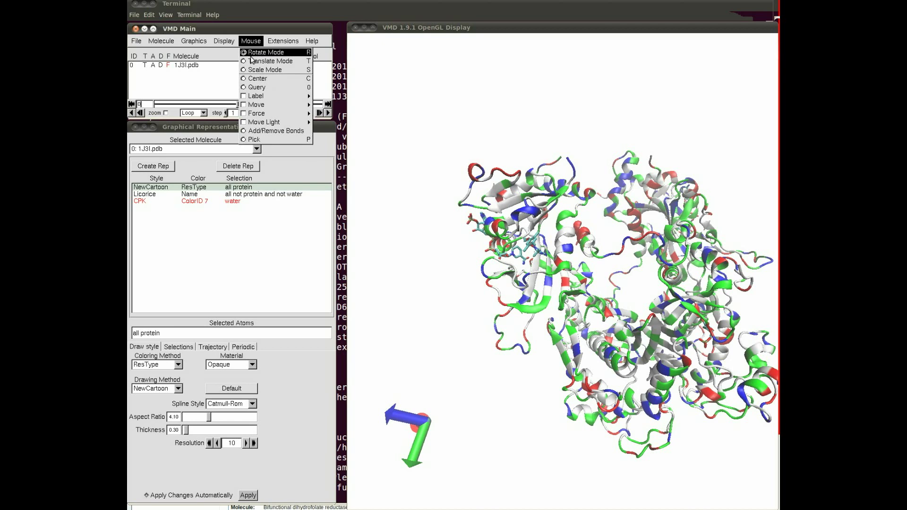
left_click(255, 61)
mouse_move(451, 144)
left_mouse_down()
mouse_move(438, 128)
mouse_move(443, 141)
left_mouse_up()
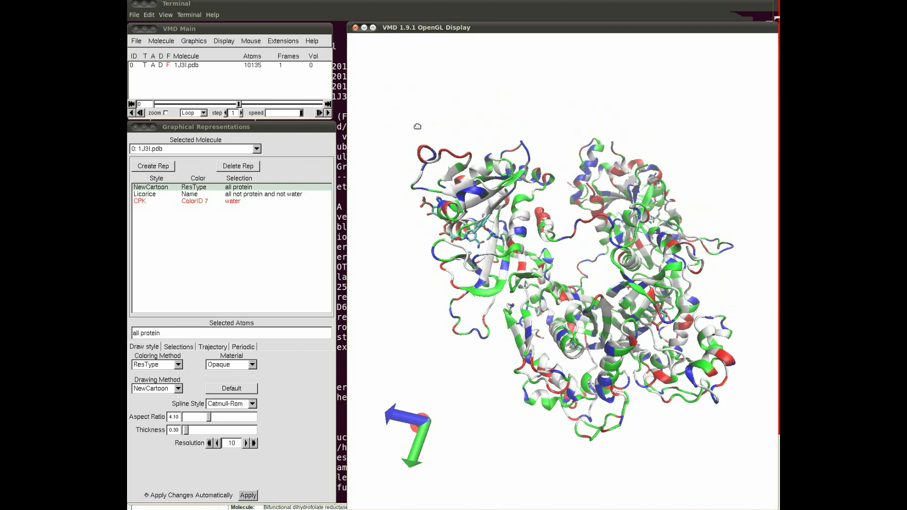
left_click(253, 42)
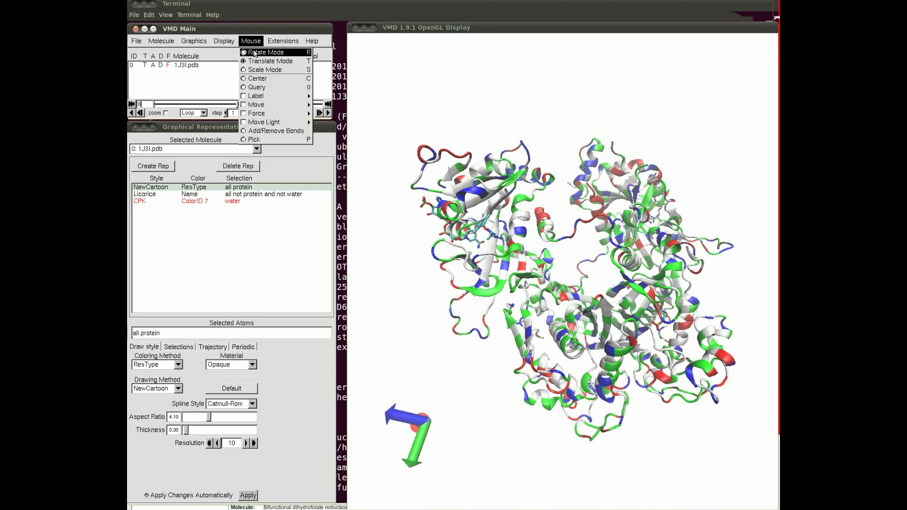
left_click(264, 53)
left_click_drag(514, 101, 495, 101)
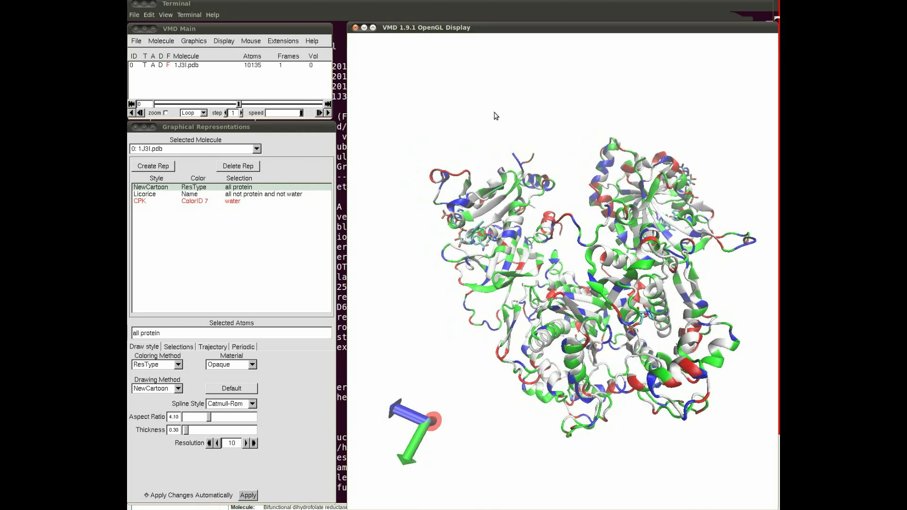
left_click(494, 115)
Step: Set the mouse mode to Center and bring up the Mouse > Label submenu
left_click(255, 44)
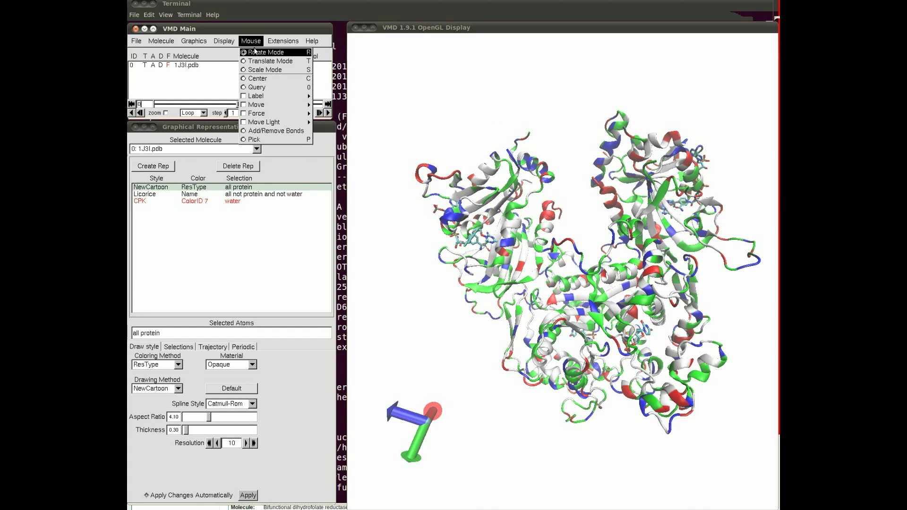
left_click(261, 80)
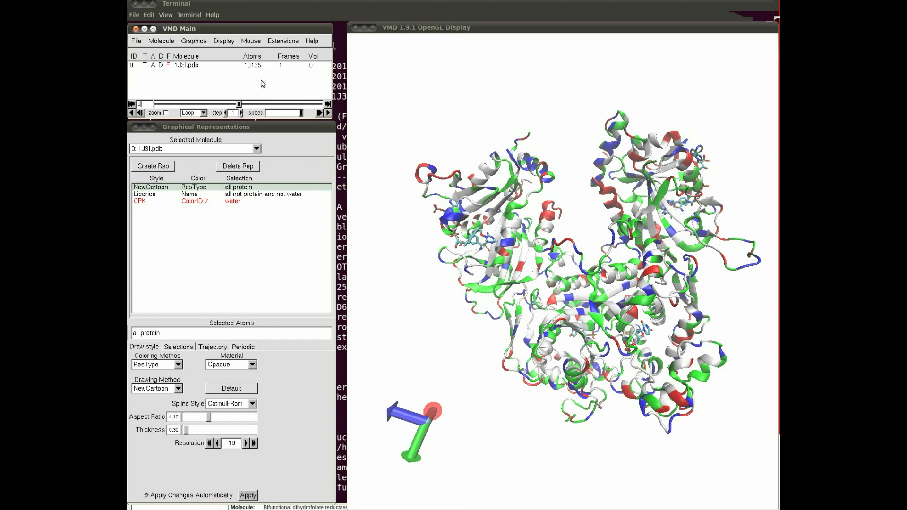
left_click(251, 42)
mouse_move(278, 97)
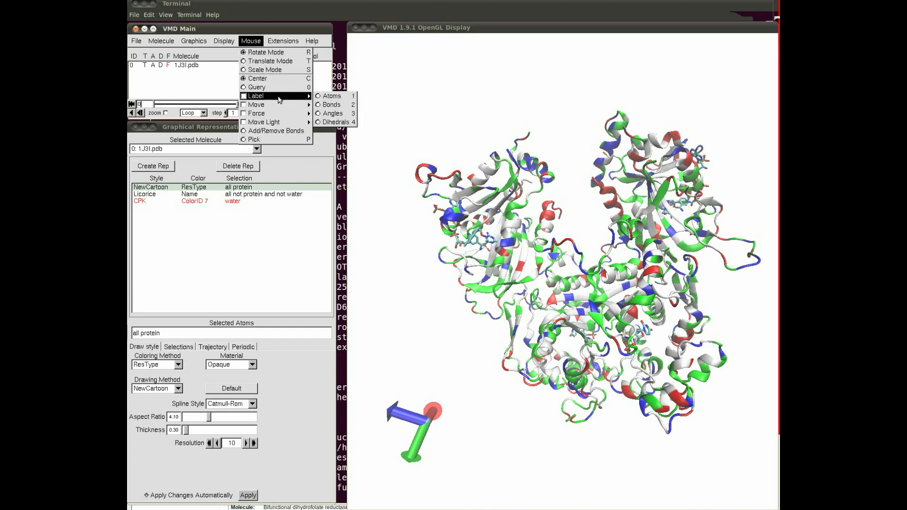
Step: Label the 134:CA atom on the red loop and zoom in on the protein
left_click(331, 96)
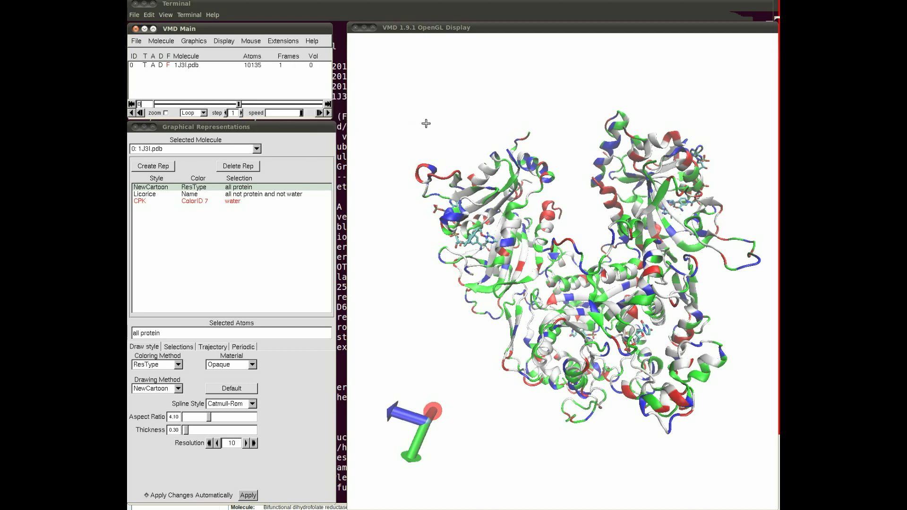
left_click(423, 163)
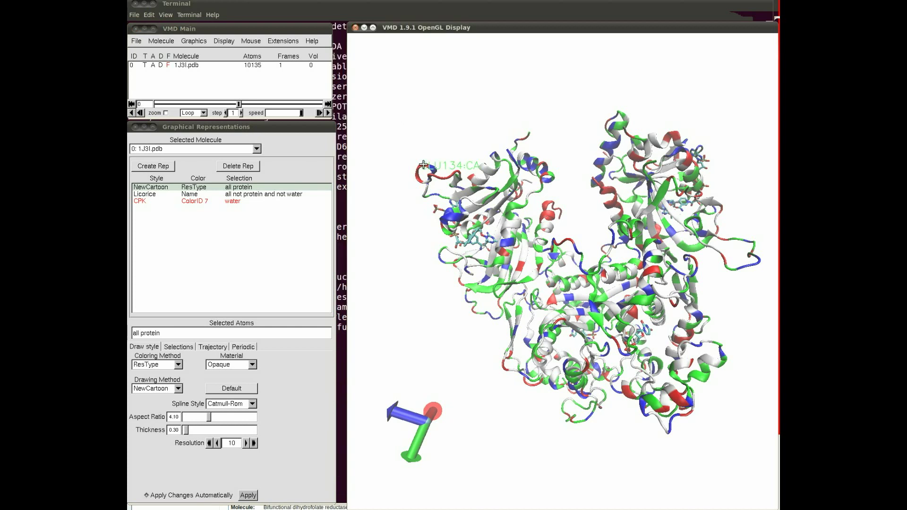
scroll(430, 160, "up", 2)
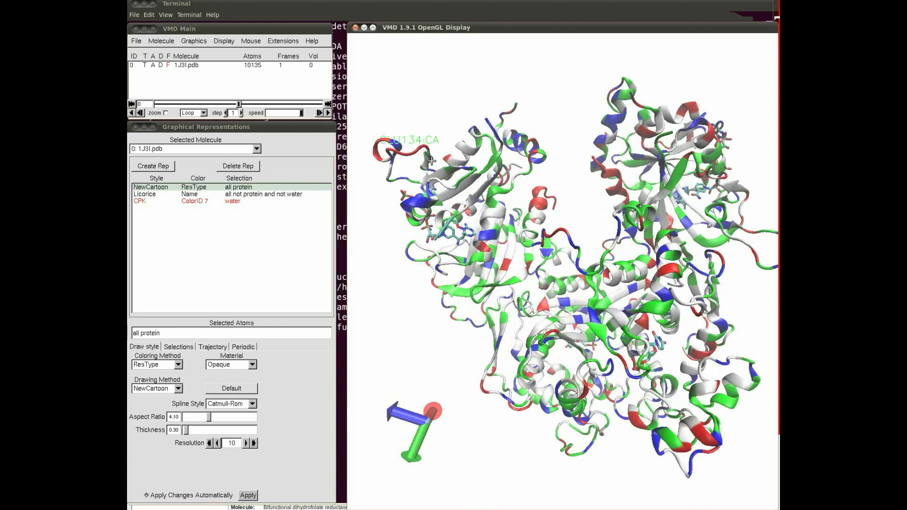
scroll(432, 156, "up", 2)
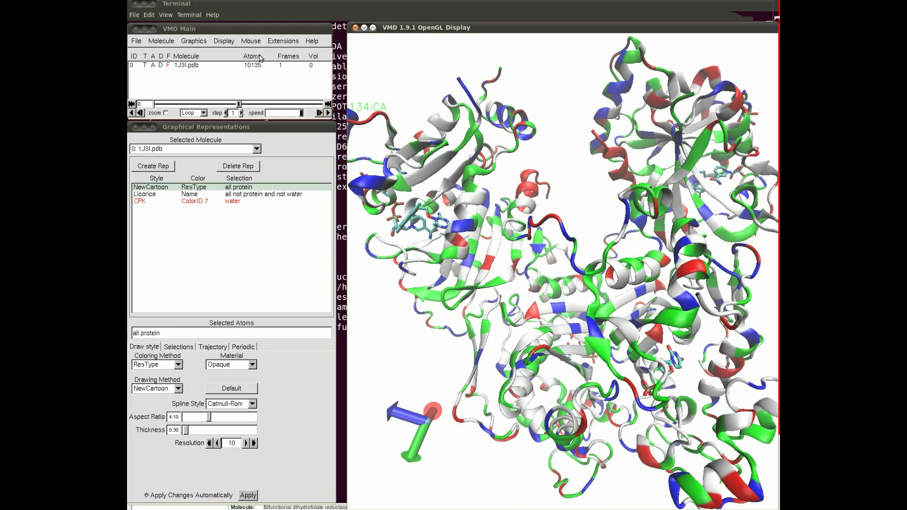
Step: Return to Rotate Mode, turn the zoomed protein, and reopen the Mouse menu
left_click(242, 42)
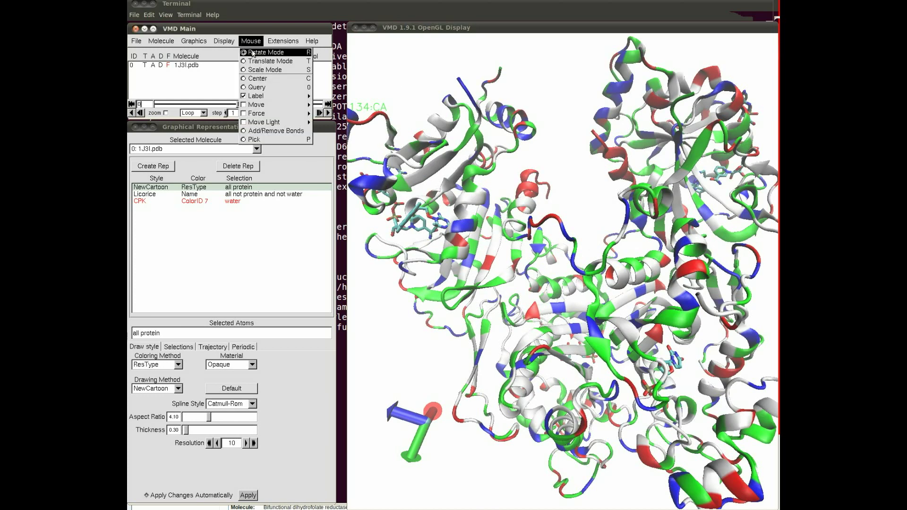
left_click(253, 53)
left_click_drag(381, 66, 355, 83)
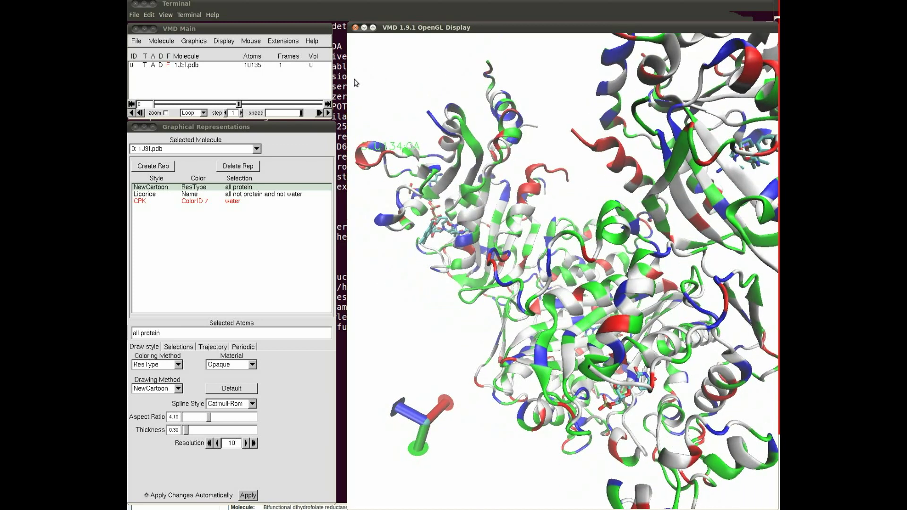
left_click(250, 41)
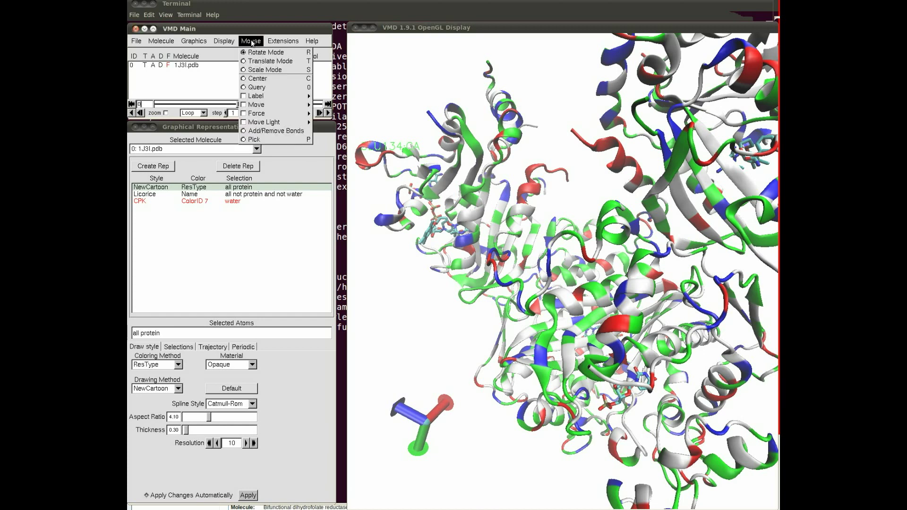
mouse_move(234, 43)
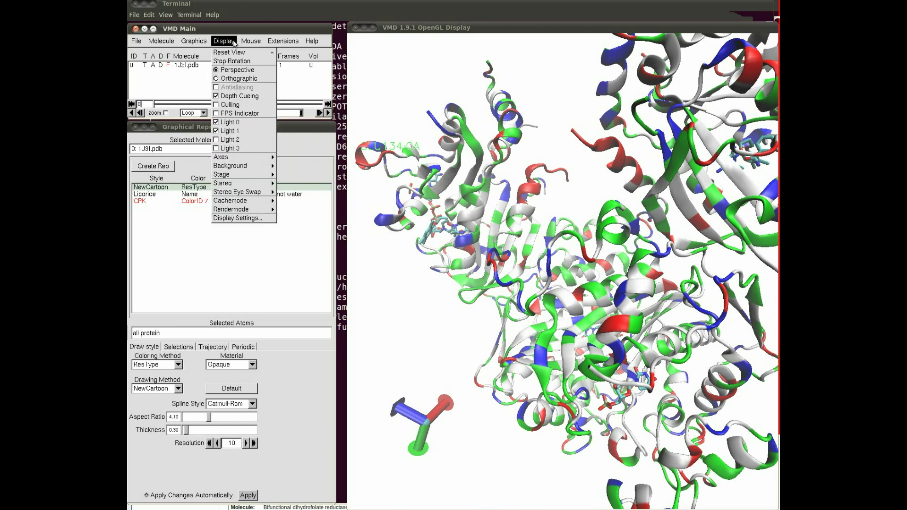
mouse_move(281, 44)
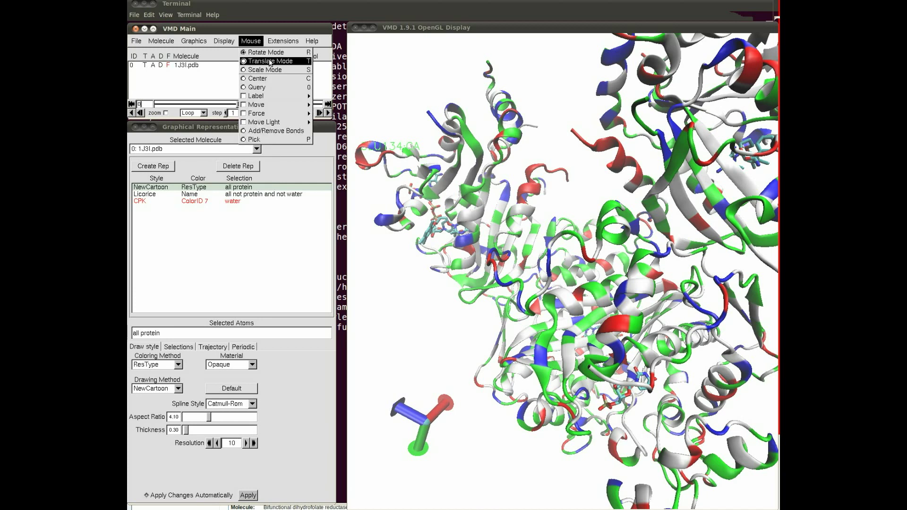
Step: Label the THR85 and ASP282 alpha carbons at two helix tips via Mouse > Label > Atoms
mouse_move(276, 98)
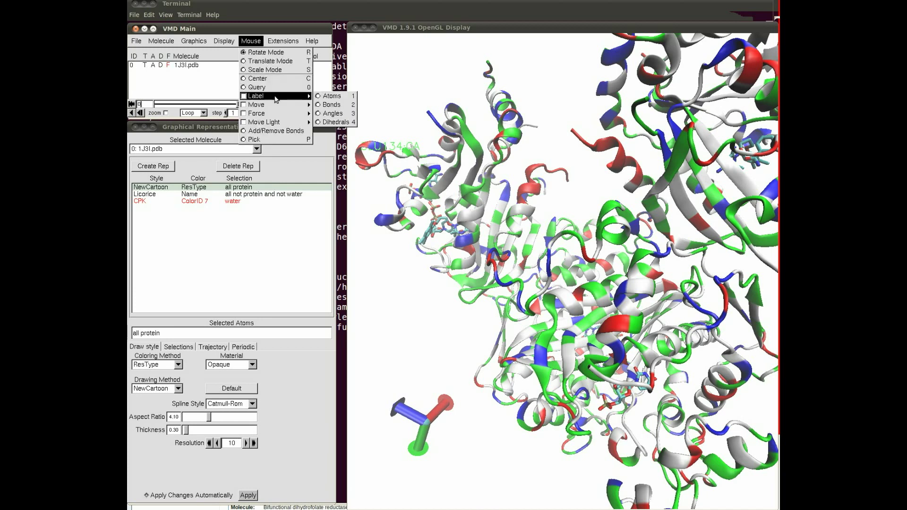
left_click(321, 105)
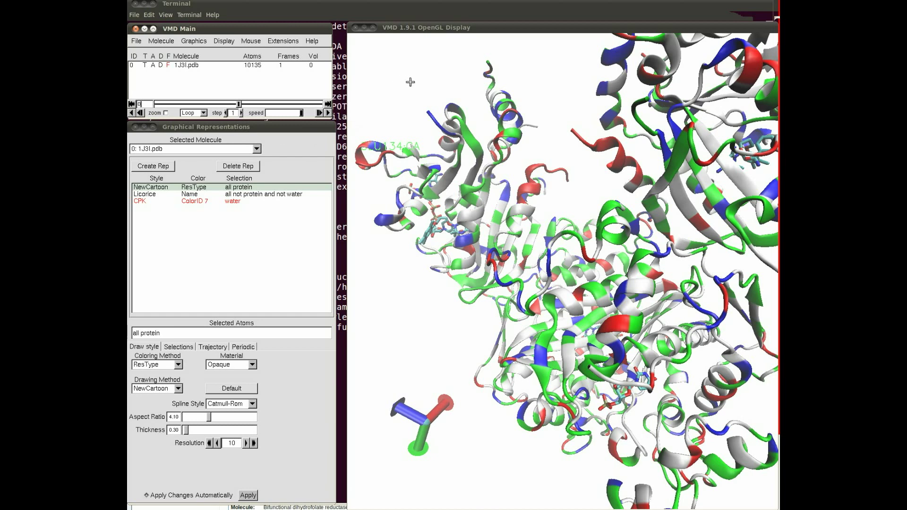
left_click(488, 64)
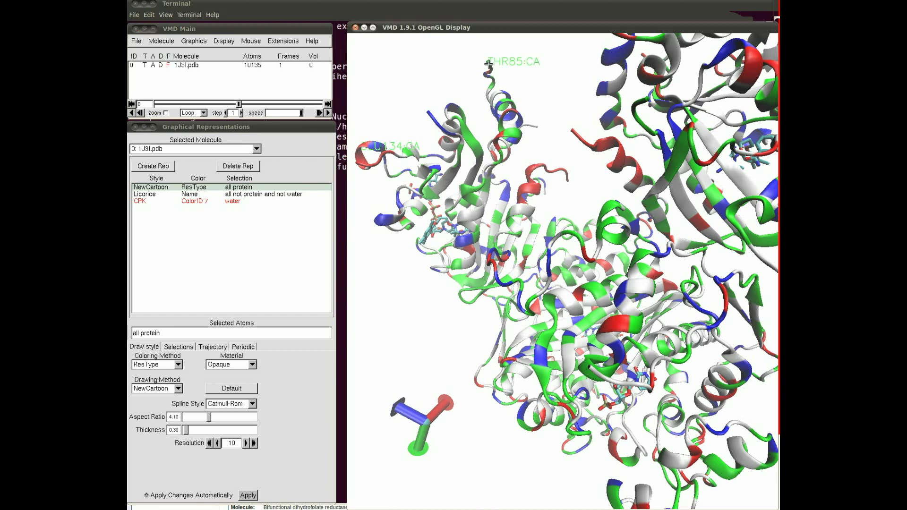
left_click(571, 129)
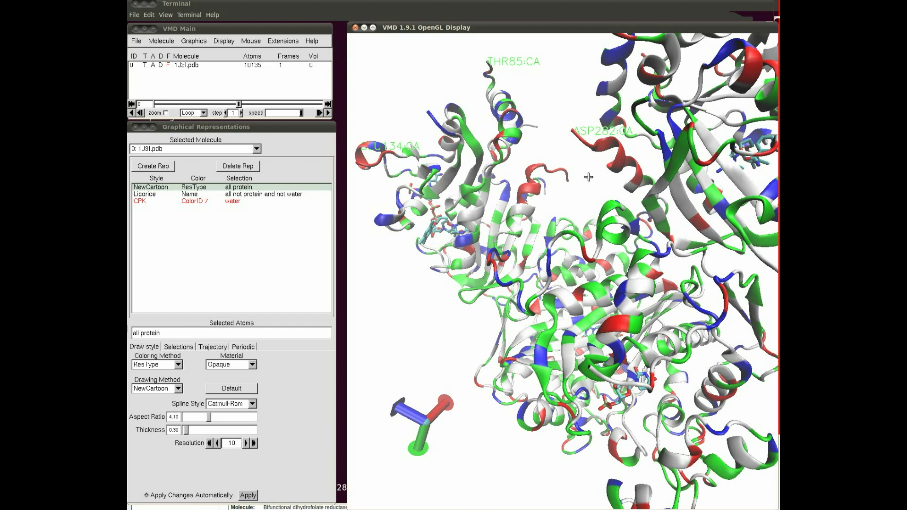
left_click(251, 42)
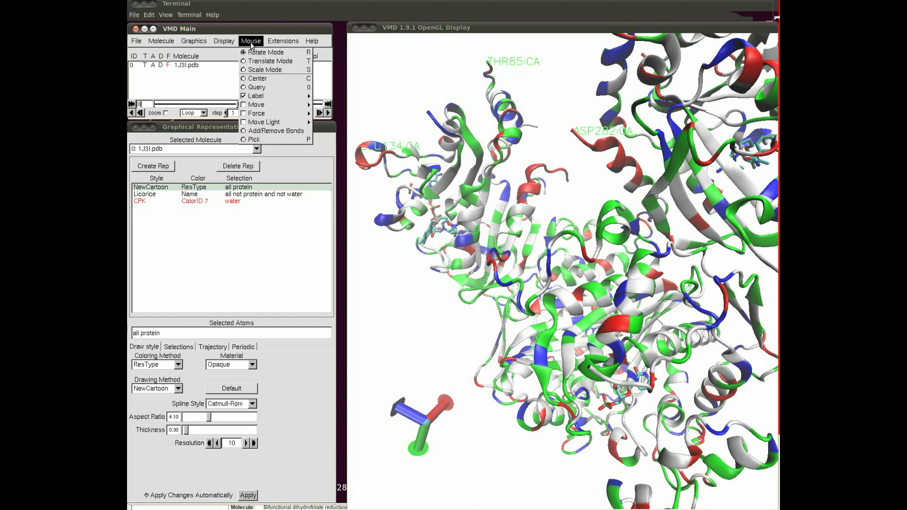
mouse_move(235, 43)
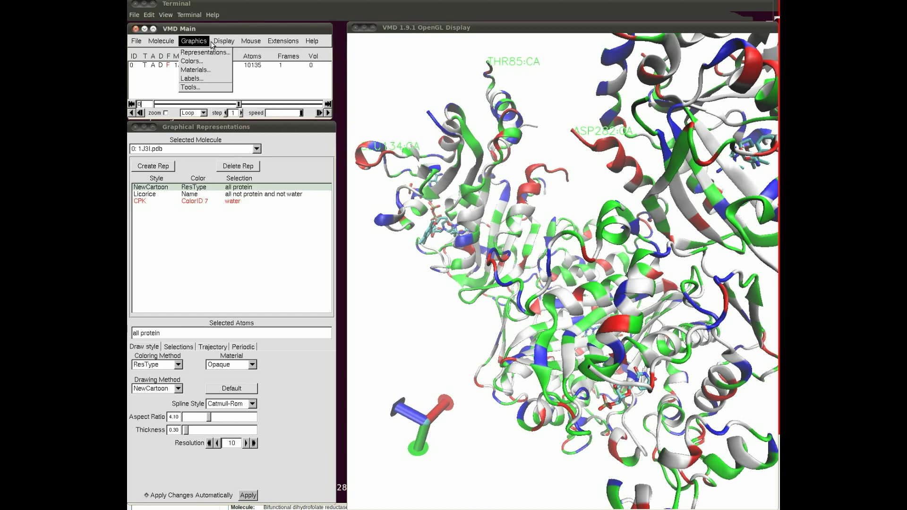
Step: Open the Labels window and select the THR85:CA–ASP282:CA bond label
left_click(206, 81)
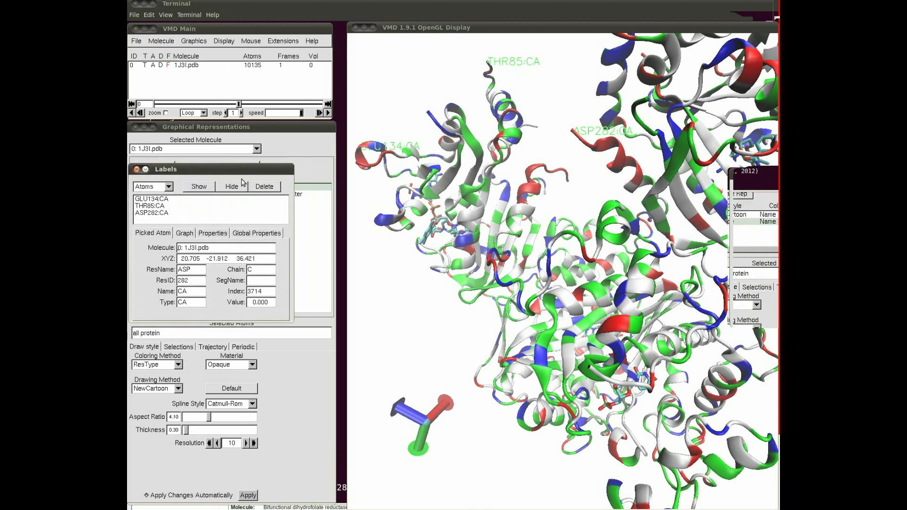
left_click(166, 199)
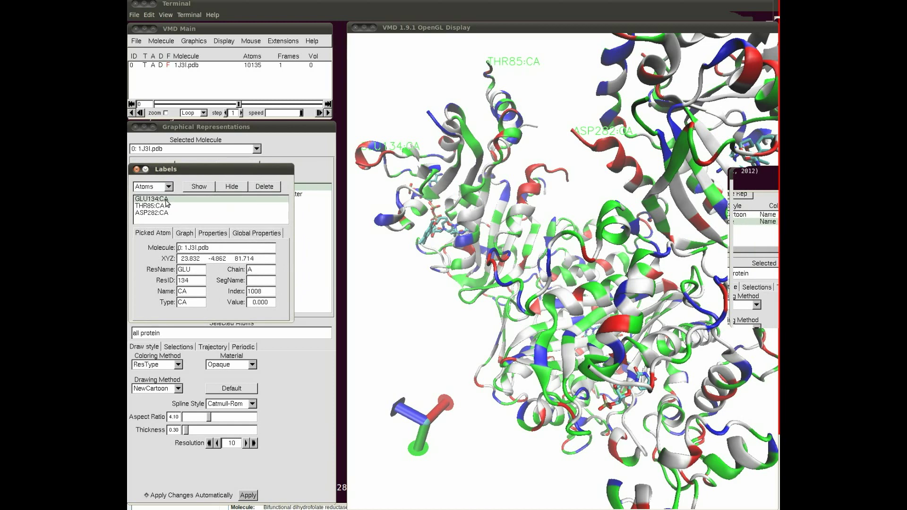
left_click(168, 186)
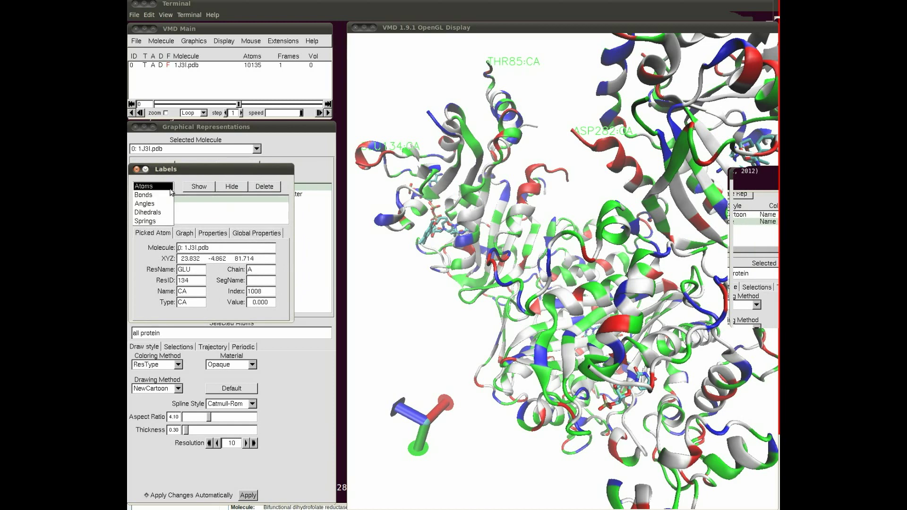
left_click(169, 198)
left_click(169, 199)
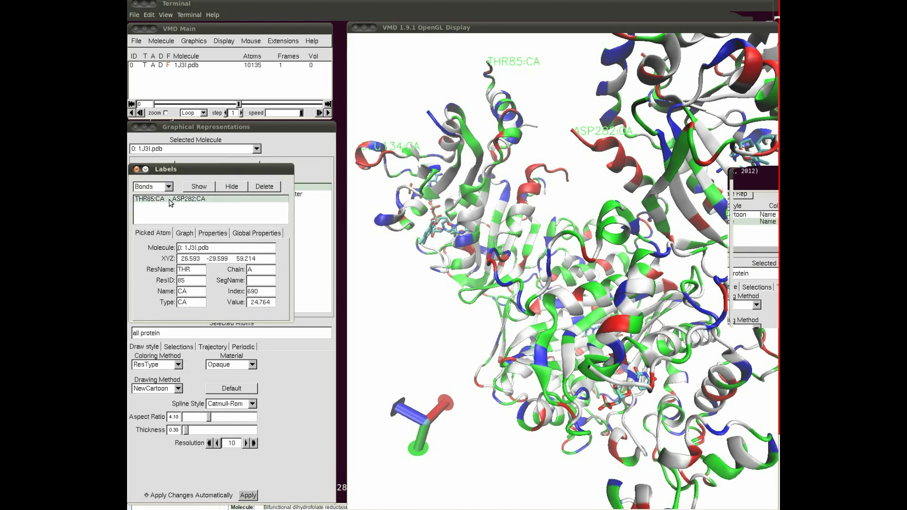
Step: Hide the bond label, then list atom labels and select GLU134:CA
left_click(244, 189)
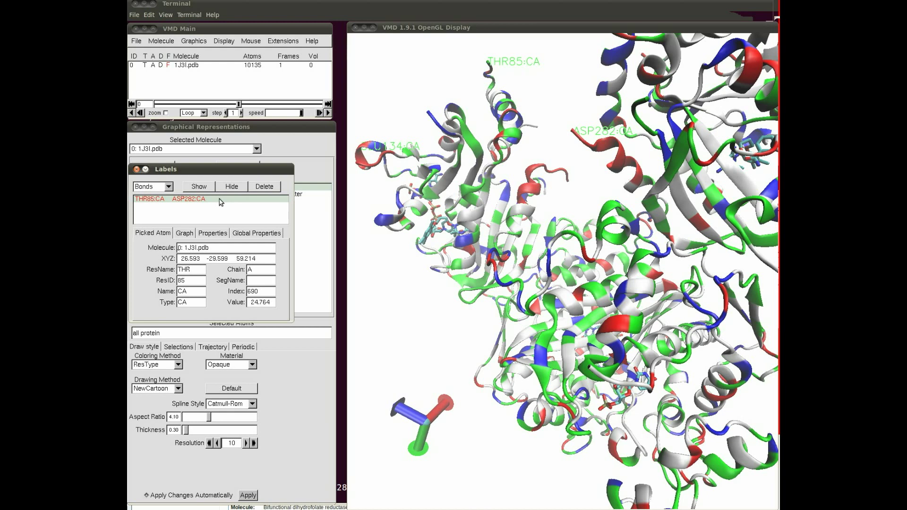
left_click(206, 189)
left_click(228, 189)
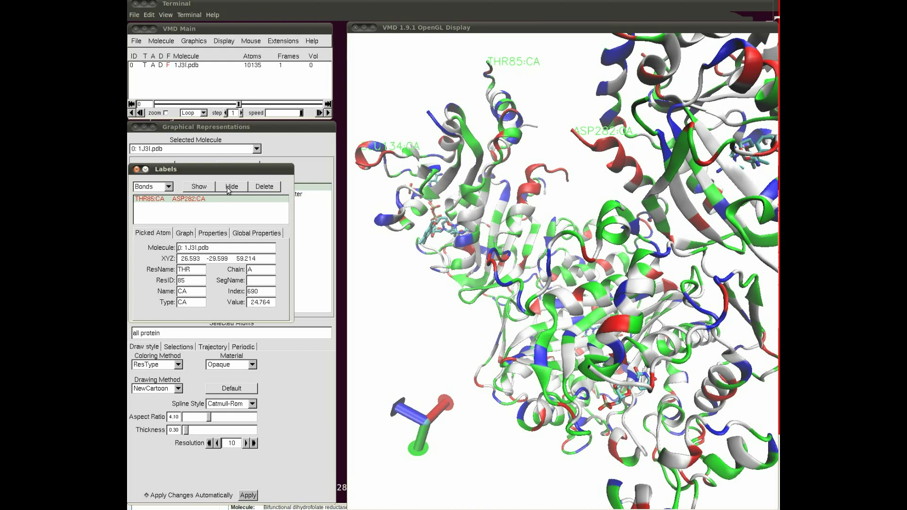
left_click(166, 186)
left_click(153, 177)
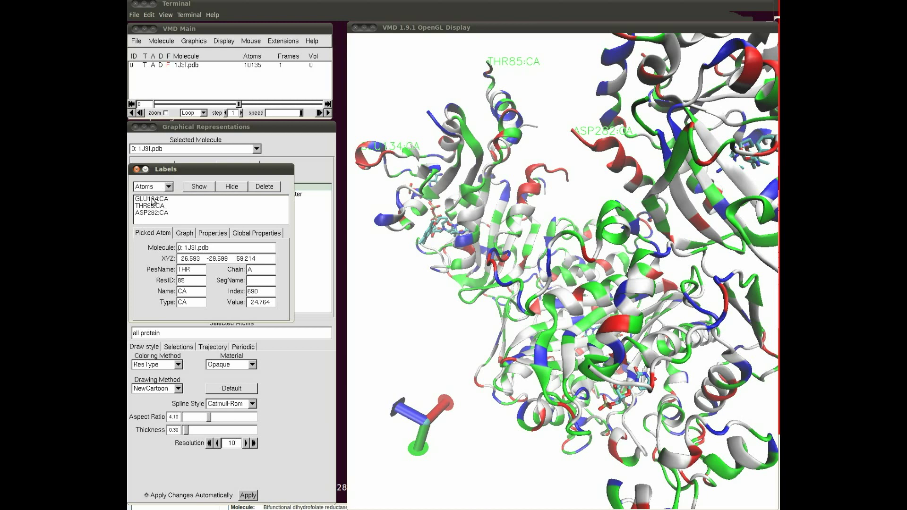
left_click(153, 200)
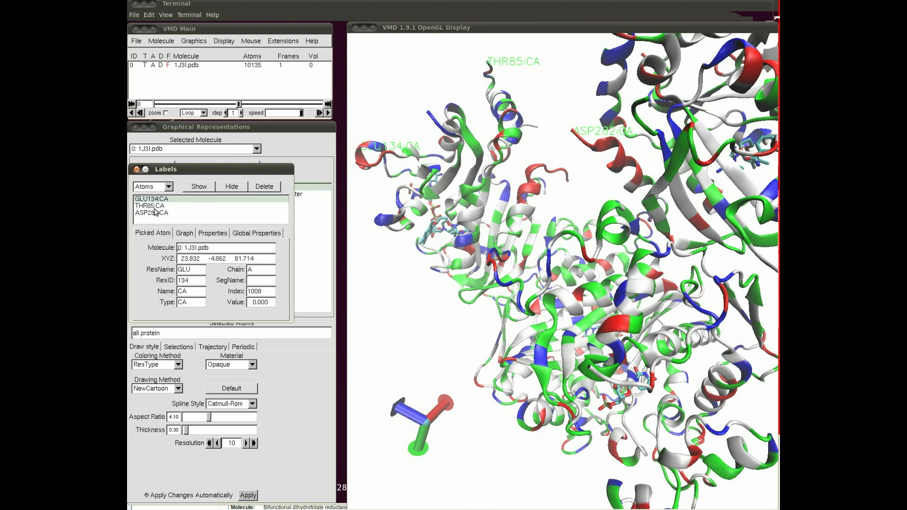
Step: Check the label properties and hide the THR85:CA, ASP282:CA and GLU134:CA labels
left_click(188, 235)
left_click(207, 235)
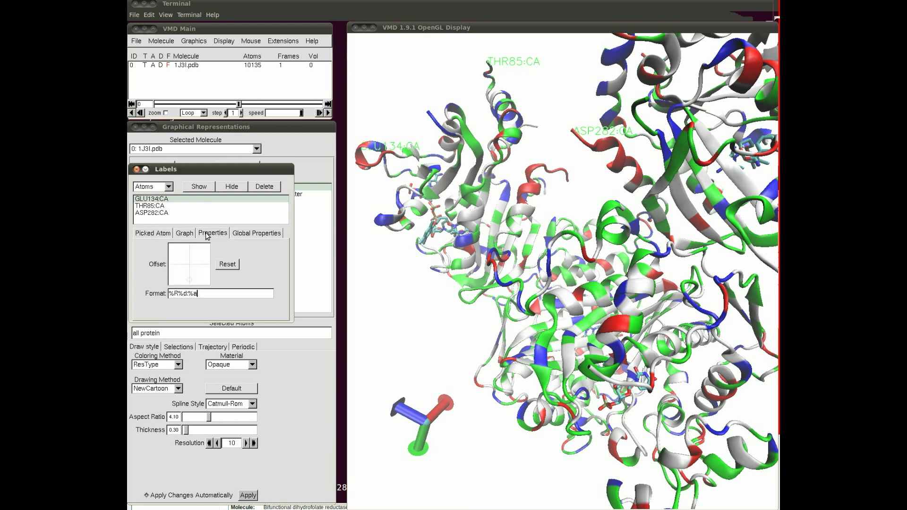
left_click(152, 207)
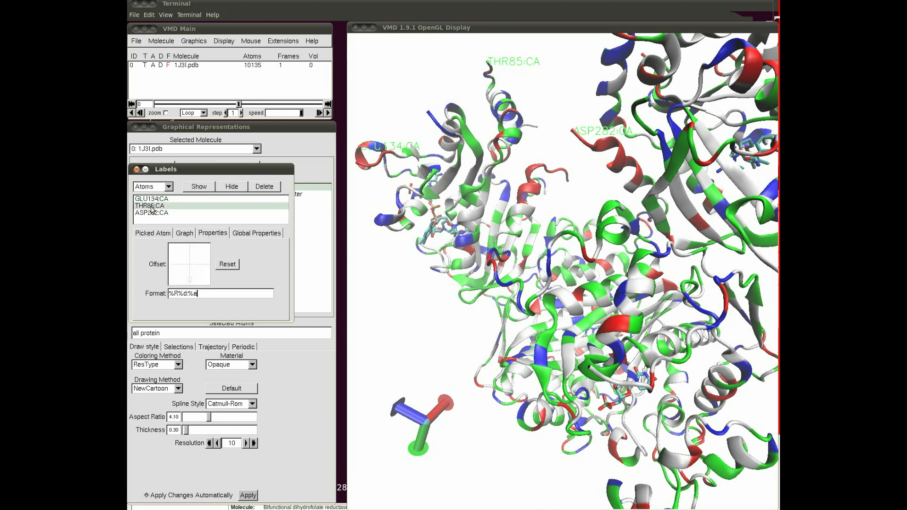
left_click(231, 190)
left_click(199, 213)
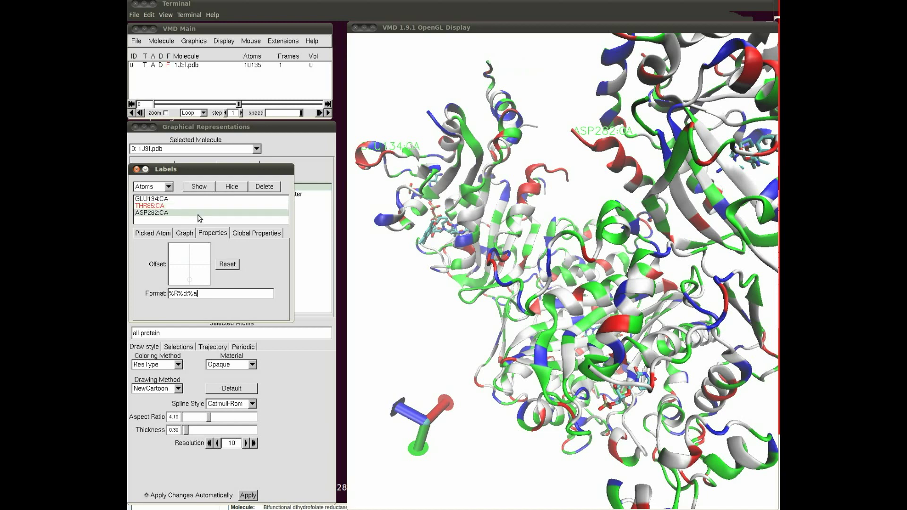
left_click(229, 190)
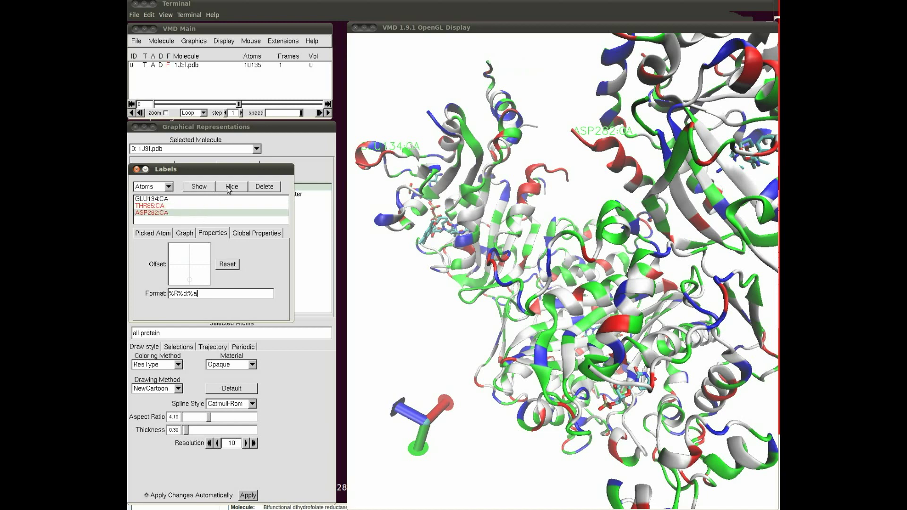
left_click(164, 199)
left_click(229, 189)
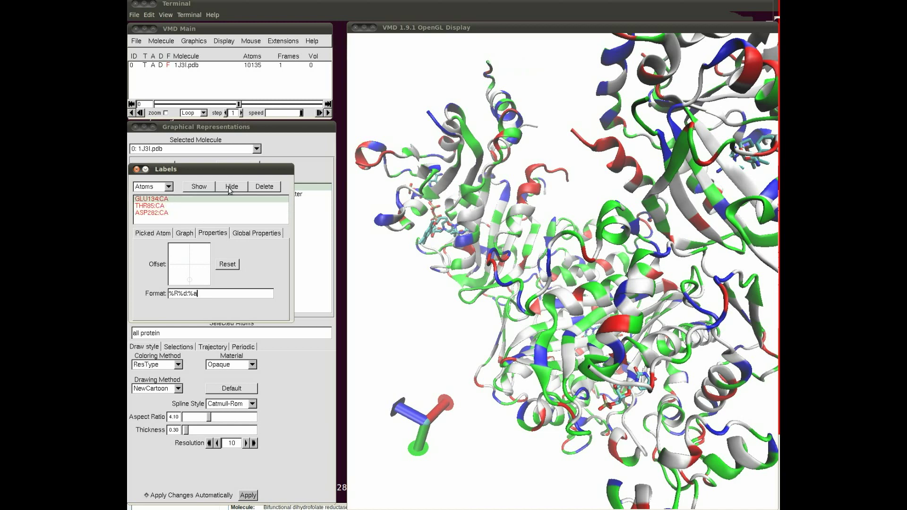
Step: Delete the GLU134:CA and ASP282:CA labels and show THR85:CA again
left_click(256, 188)
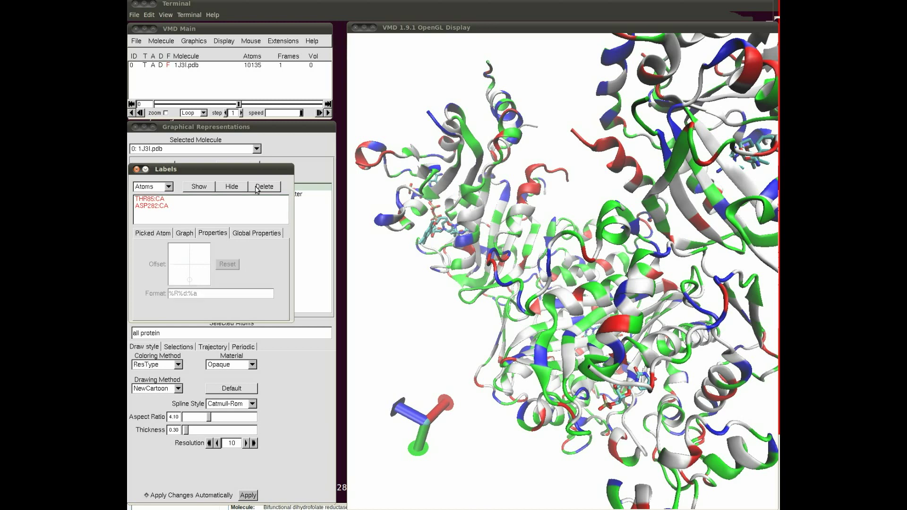
left_click(239, 204)
left_click(257, 191)
left_click(184, 199)
left_click(202, 189)
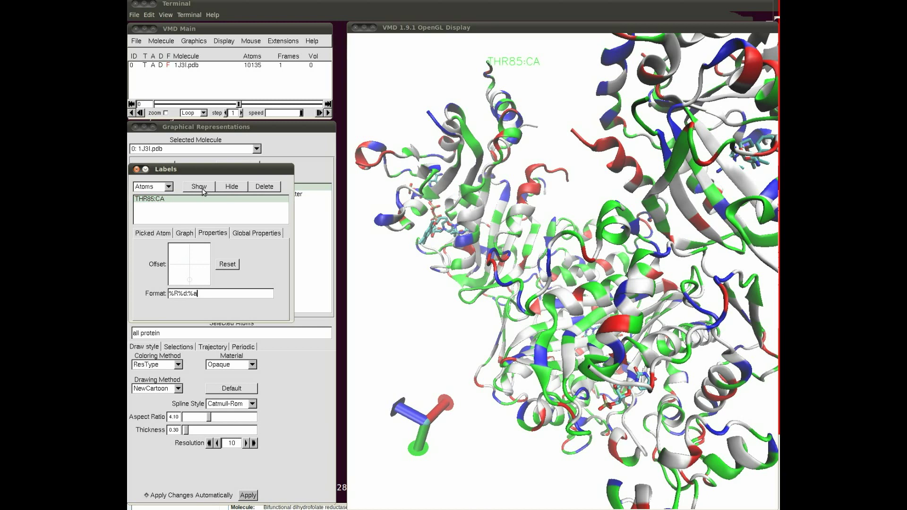
Step: Browse the label types back to Atoms and close the Labels window
left_click(155, 187)
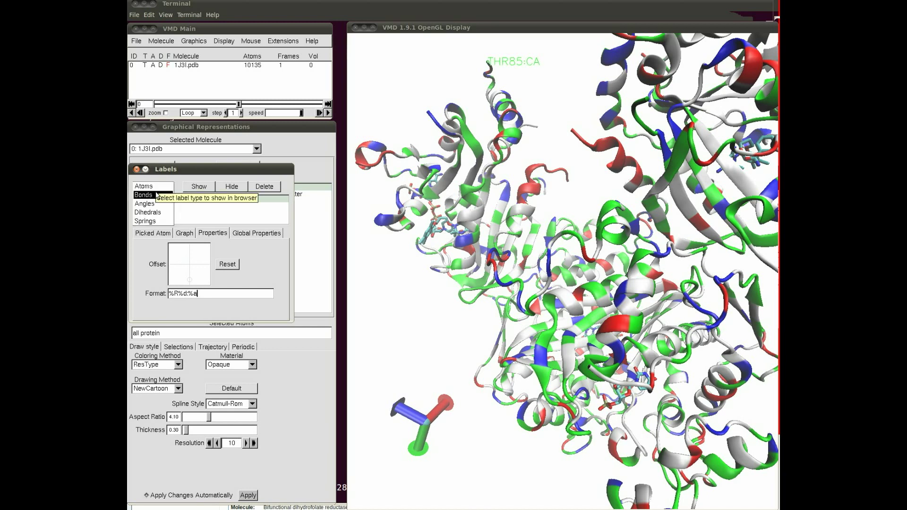
left_click(158, 213)
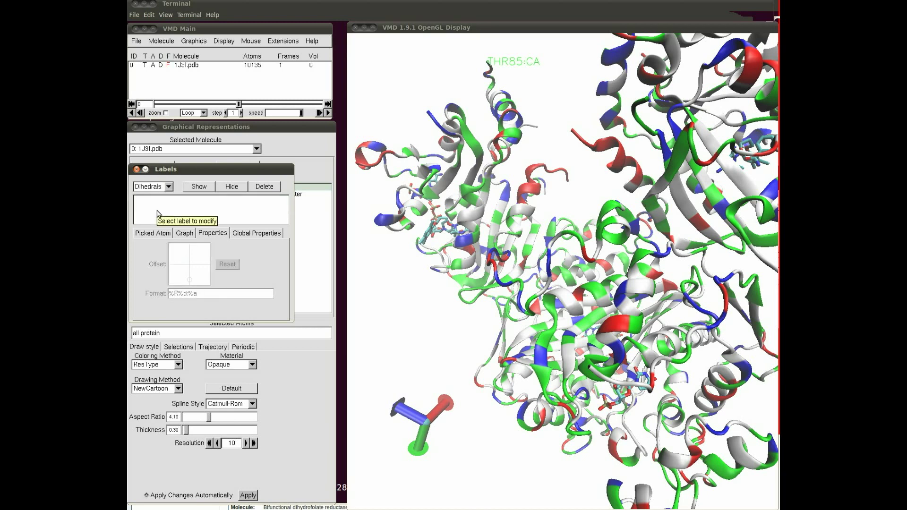
left_click(161, 187)
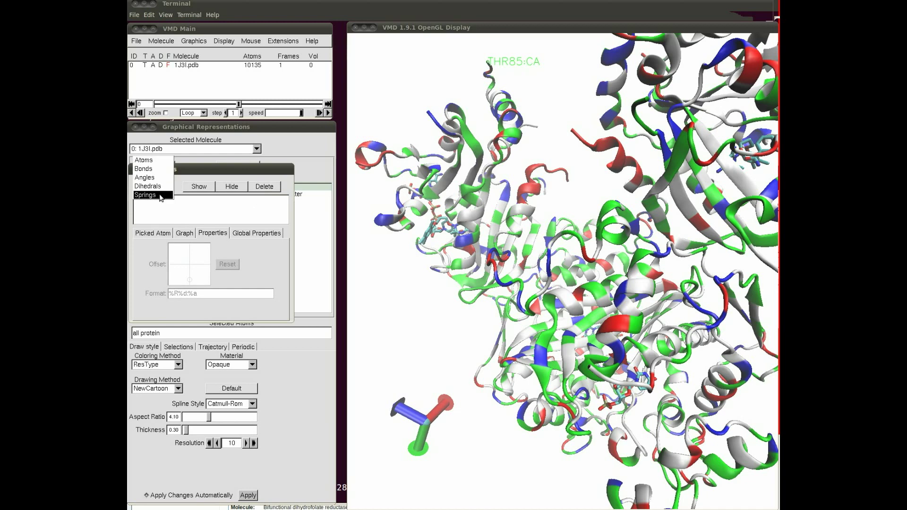
left_click(147, 195)
left_click(160, 187)
left_click(164, 173)
left_click(160, 187)
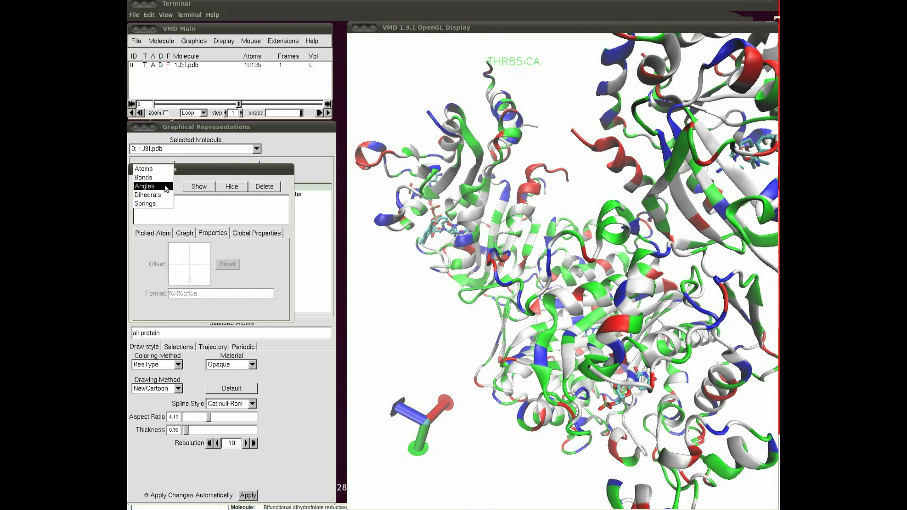
left_click(166, 174)
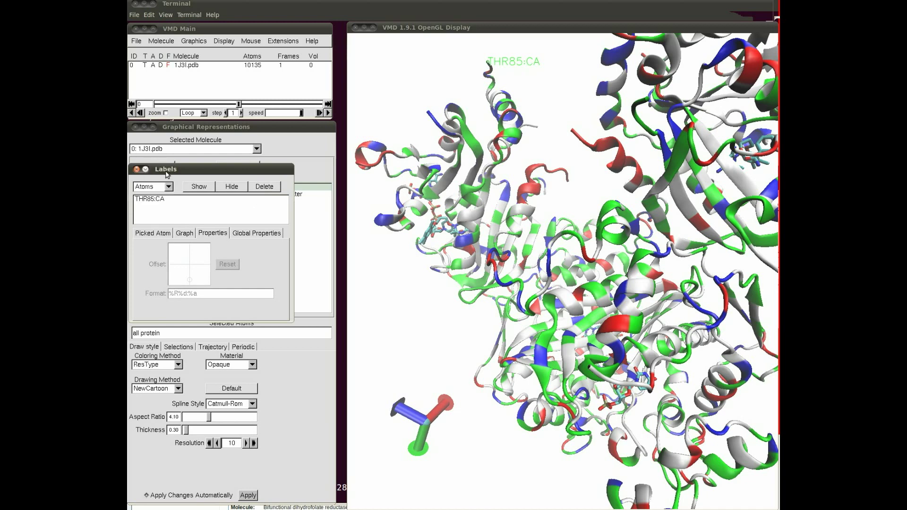
left_click(136, 169)
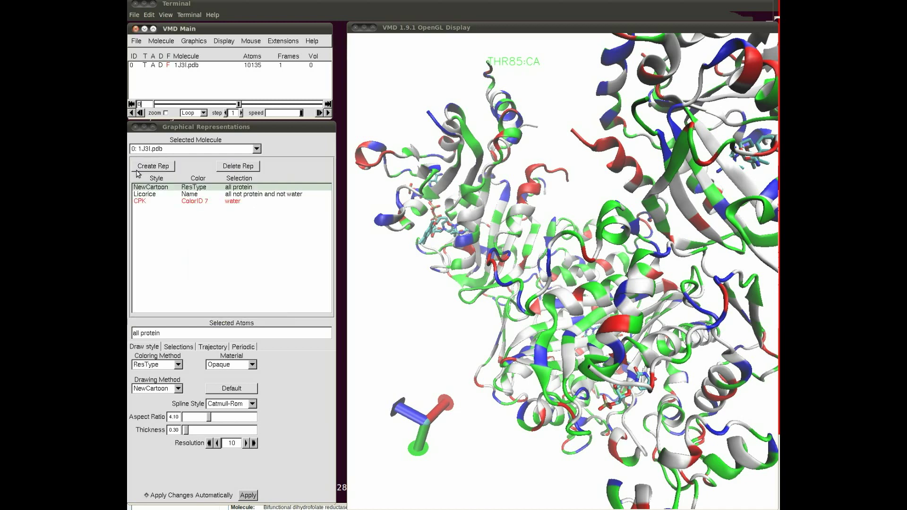
Step: Switch the mouse to dihedral-label mode and pick atoms on the protein
left_click(226, 42)
mouse_move(249, 45)
mouse_move(256, 97)
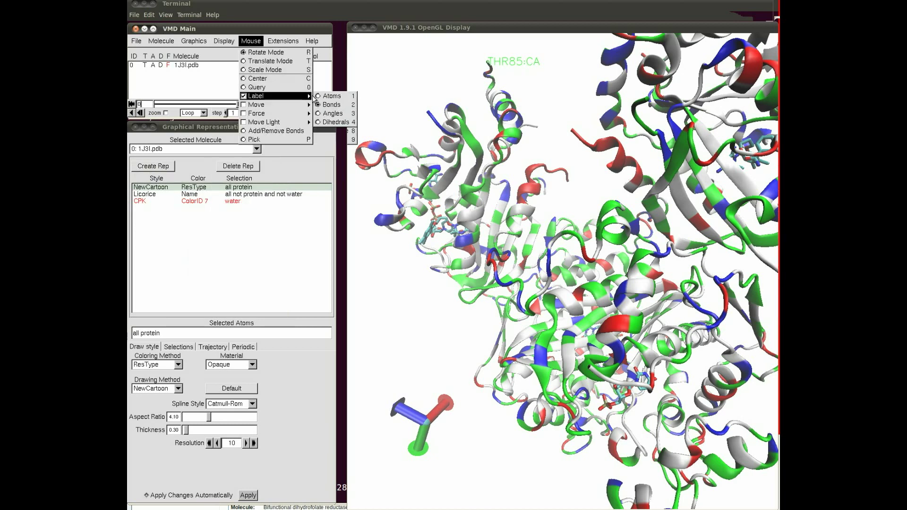
left_click(336, 122)
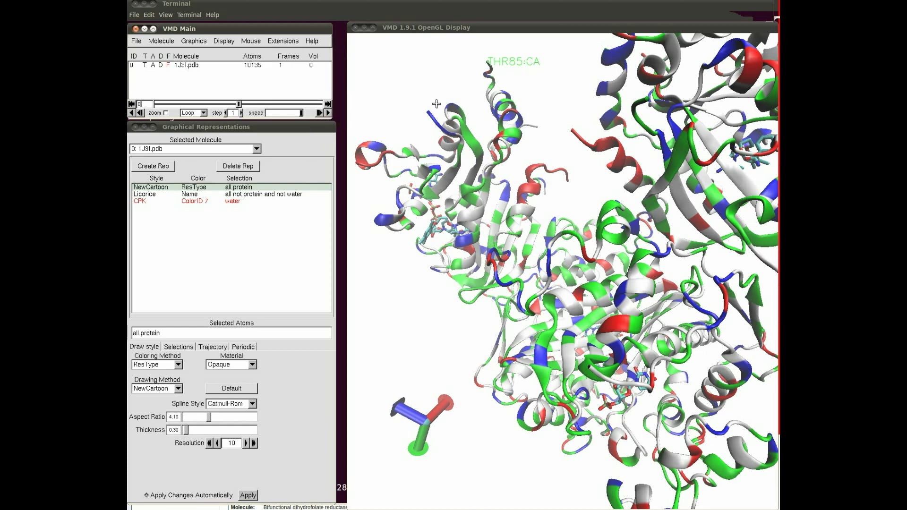
left_click(435, 124)
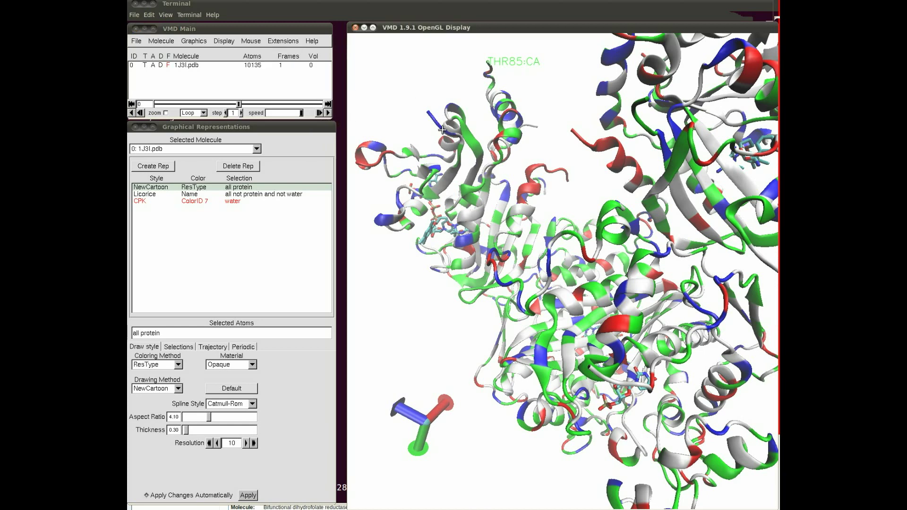
left_click(440, 126)
left_click(445, 134)
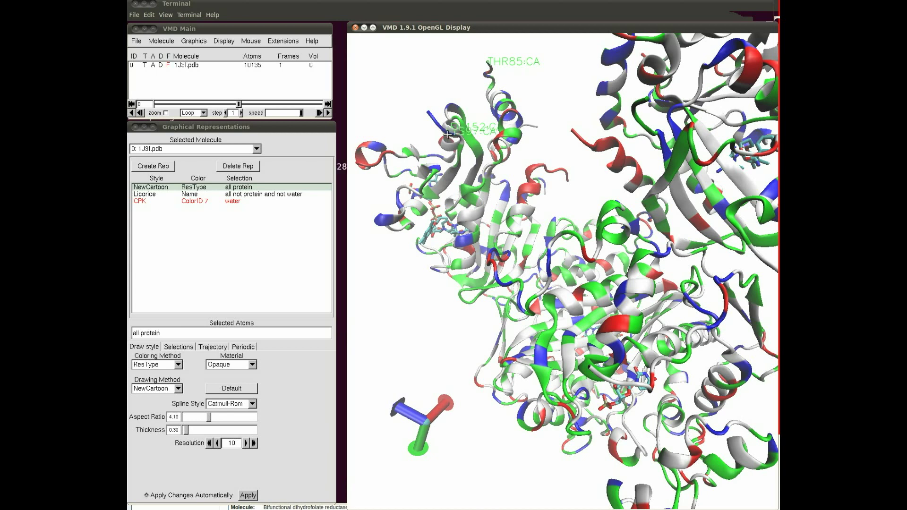
left_click(447, 134)
Step: Switch to atom-label mode and label several helix atoms, including THR229:CA
left_click(231, 42)
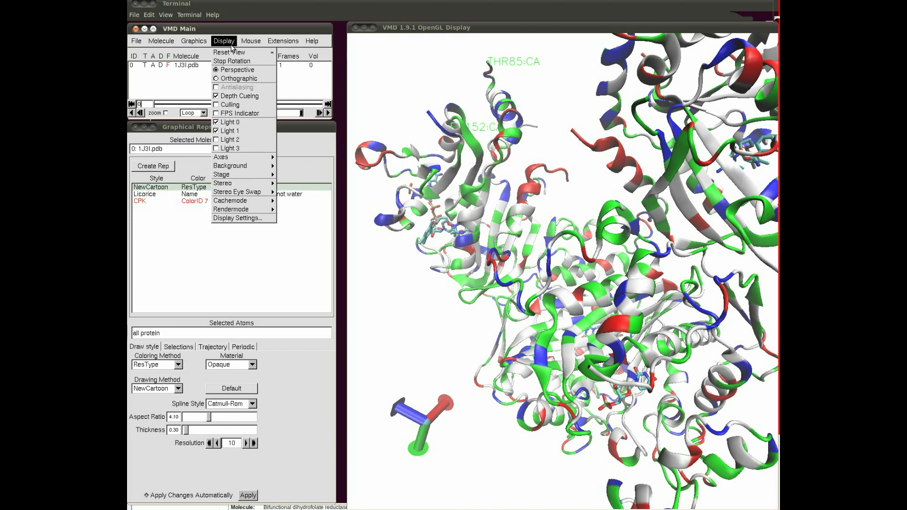
mouse_move(249, 41)
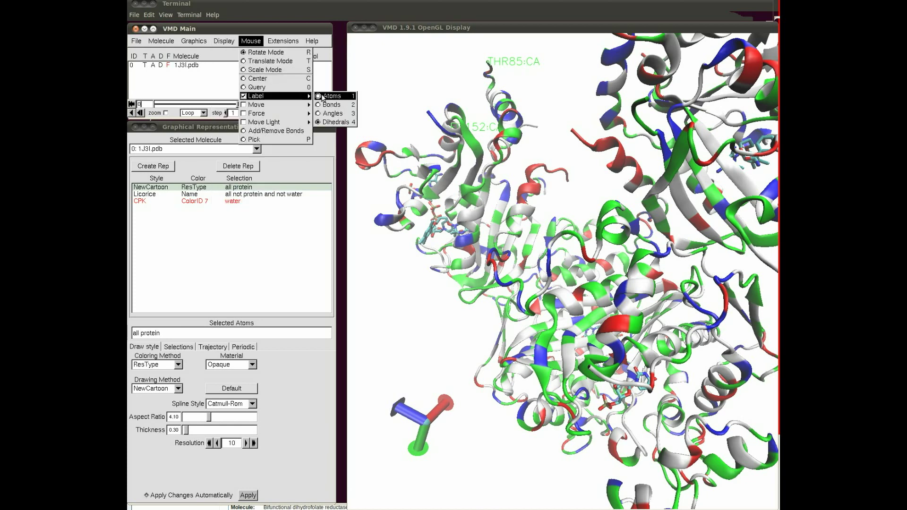
left_click(323, 97)
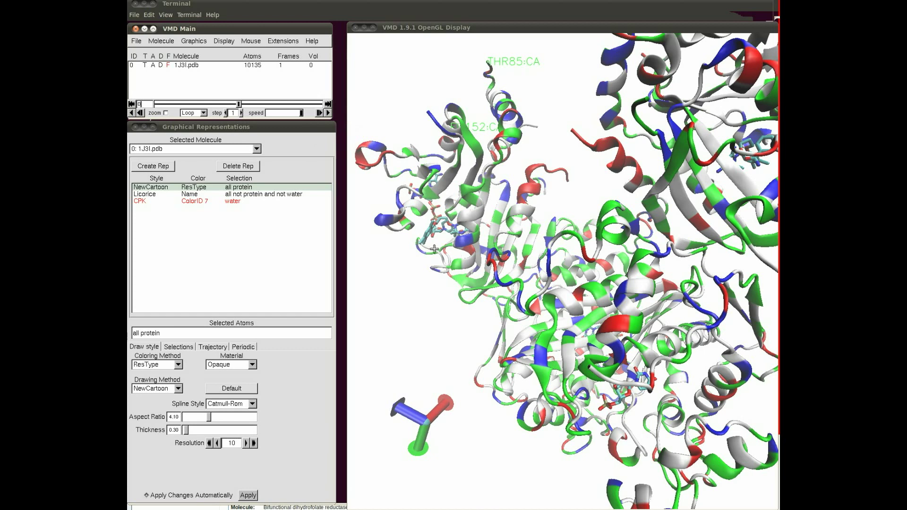
left_click(382, 220)
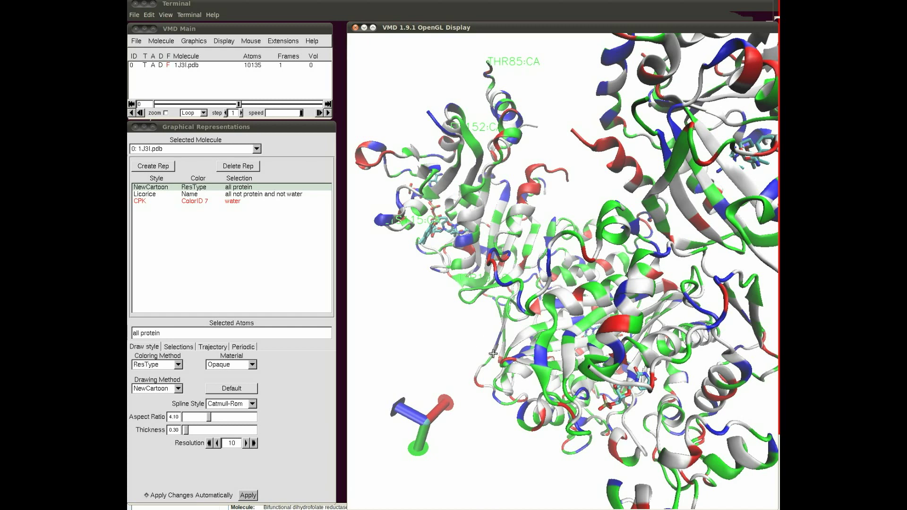
left_click(601, 148)
left_click(639, 174)
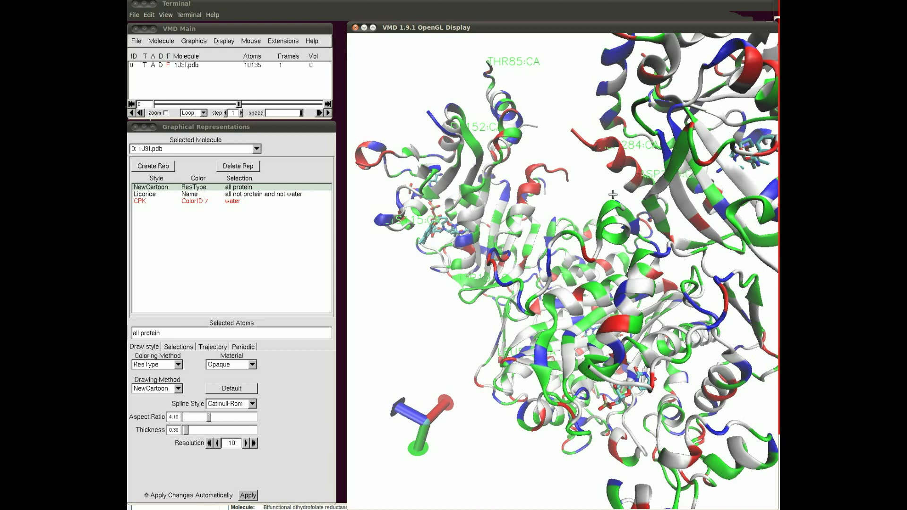
left_click(529, 190)
left_click(221, 41)
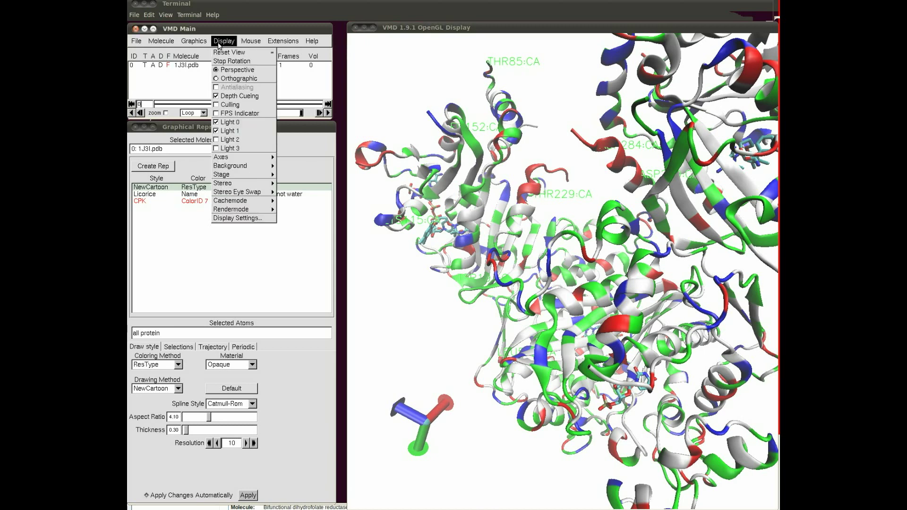
Step: Reset the view, then zoom in and turn the labelled 1J3I protein to fill the display
left_click(218, 51)
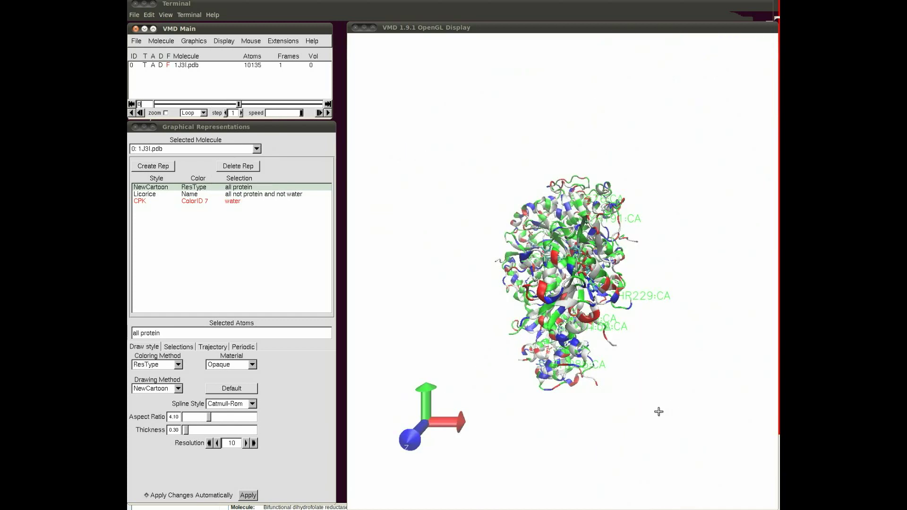
scroll(658, 411, "up", 5)
left_click_drag(657, 412, 441, 453)
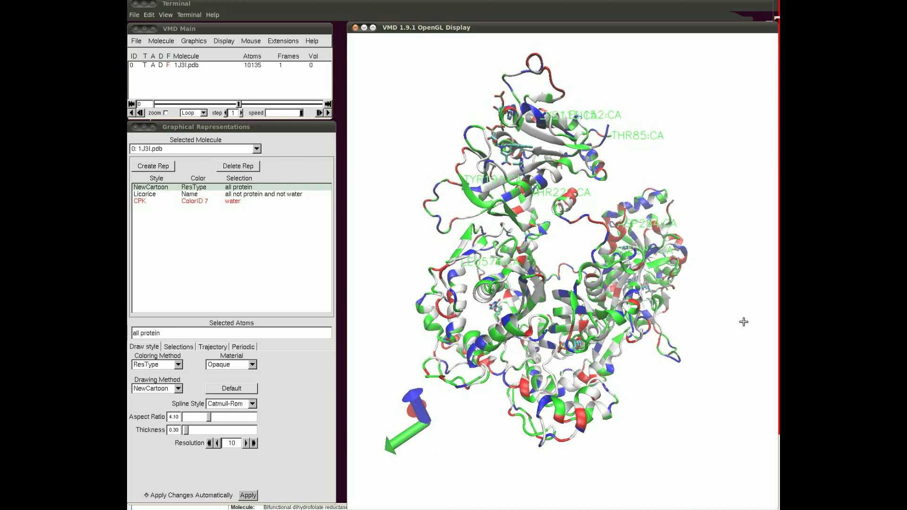
left_click(136, 41)
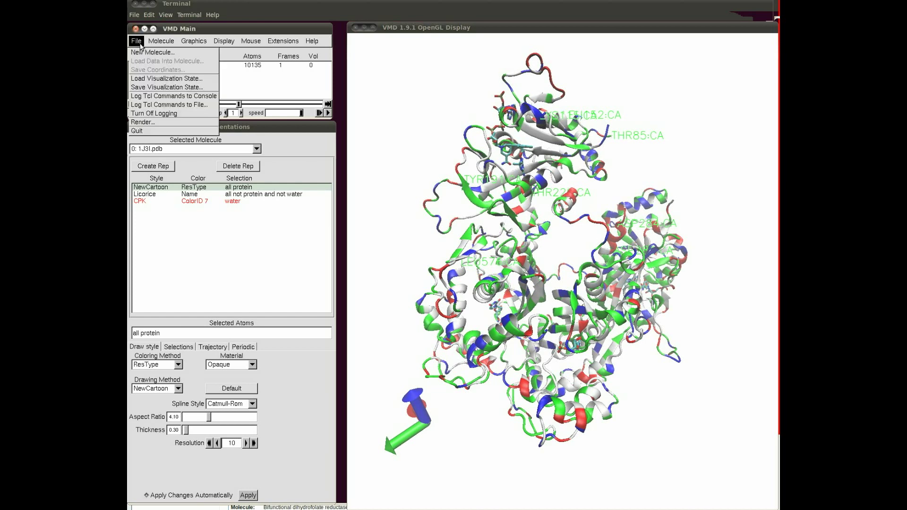
Step: Save the visualization state as example_VMD.vmd in the vmd_example folder
left_click(139, 87)
left_click_drag(53, 13, 153, 163)
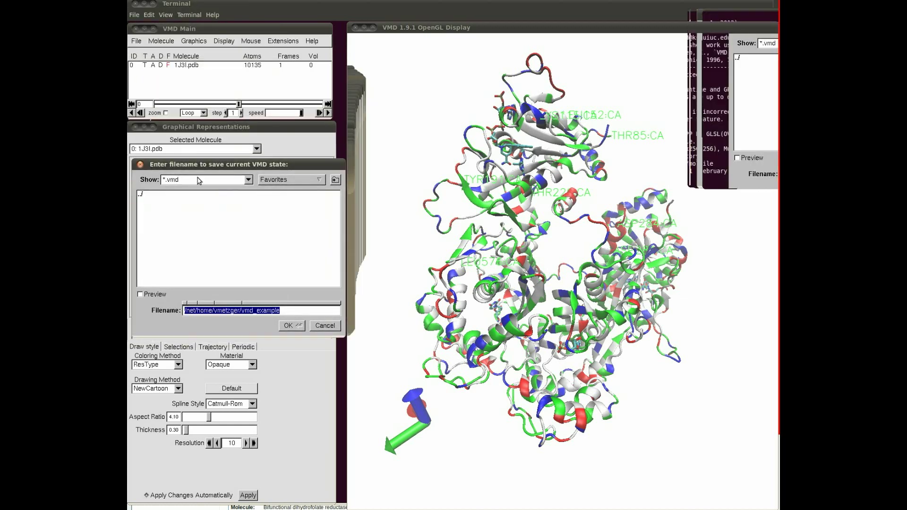
left_click(297, 313)
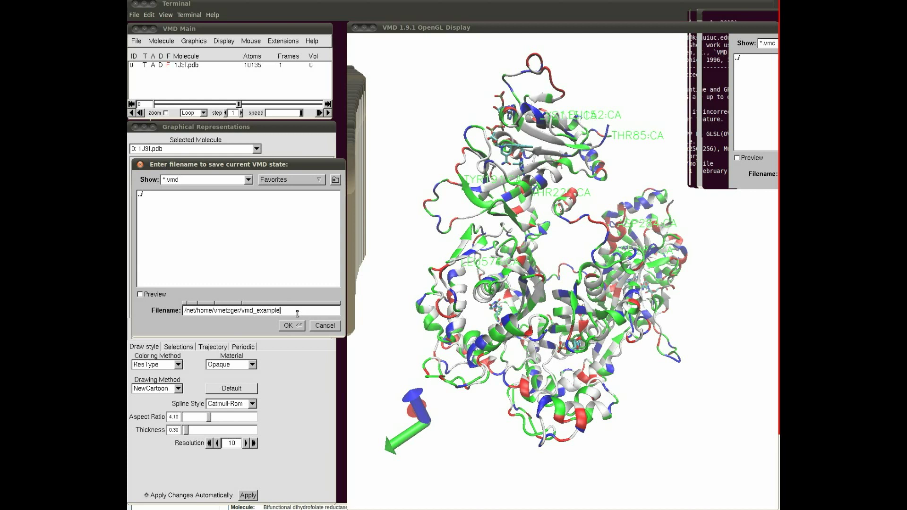
type("/example_VMD.vmd")
left_click(293, 326)
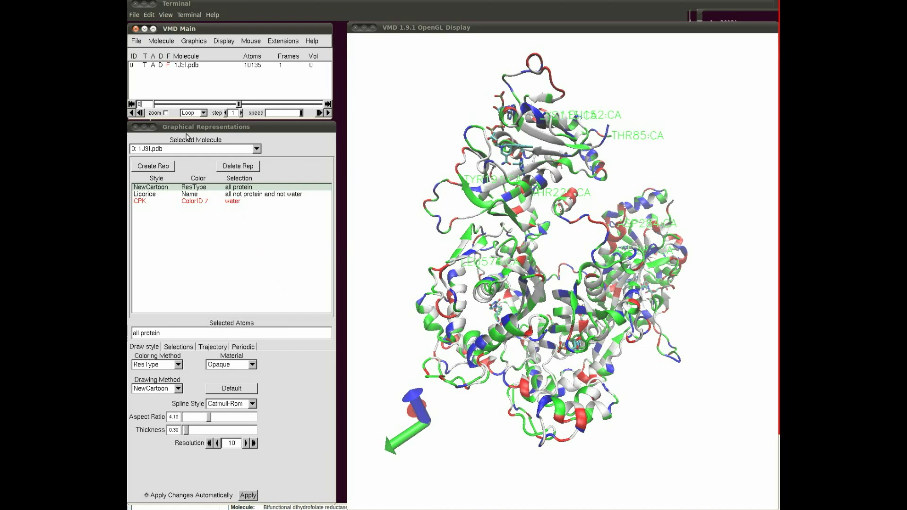
Step: Toggle 1J3I.pdb's display off and on, then delete the molecule from the session
left_click(137, 127)
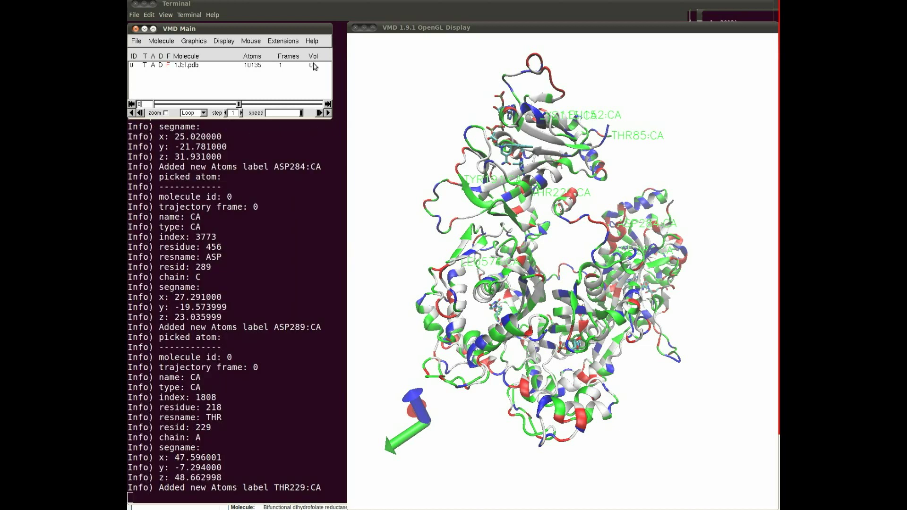
left_click_drag(465, 33, 461, 24)
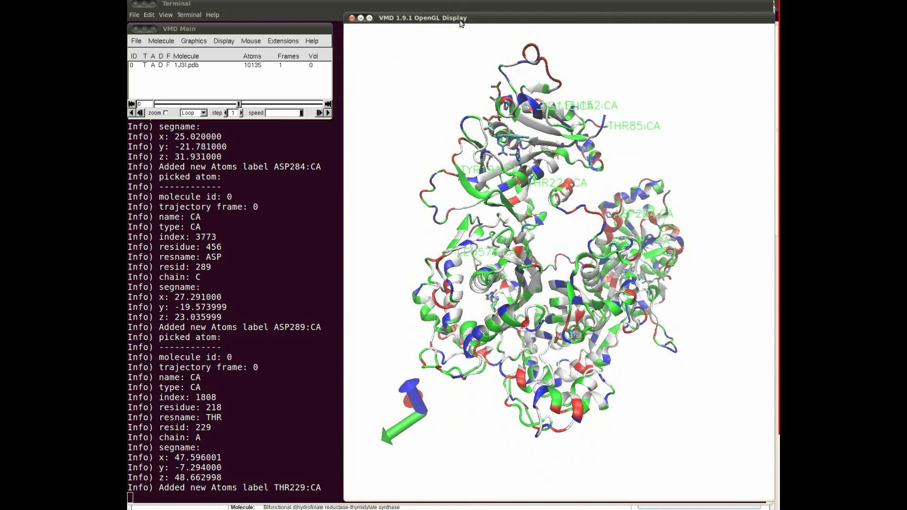
double_click(161, 65)
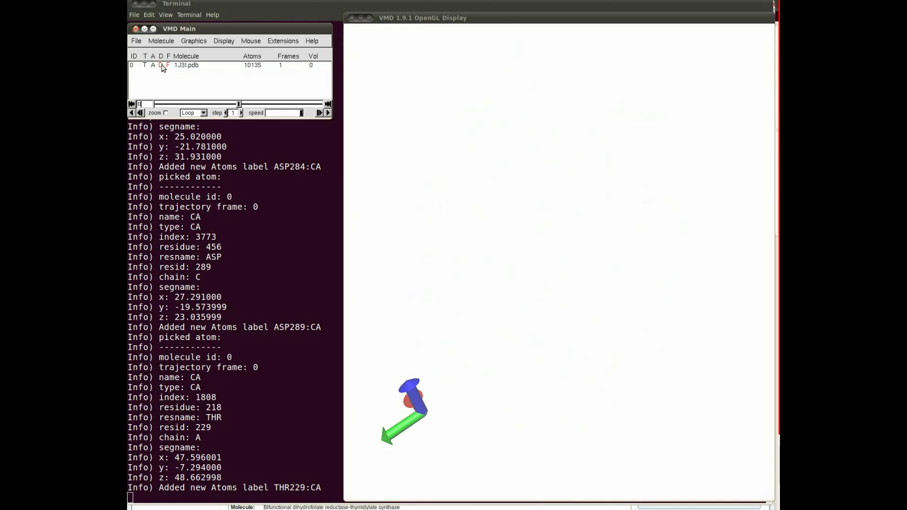
double_click(161, 65)
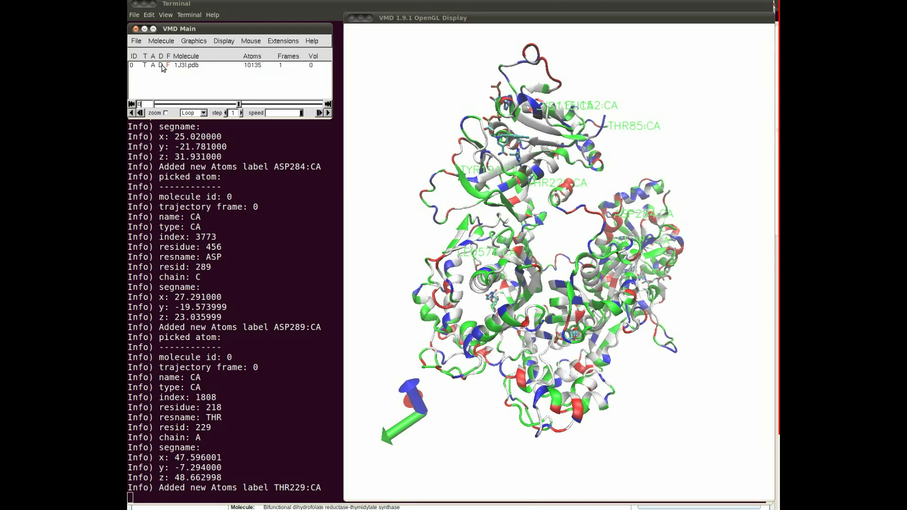
double_click(162, 66)
double_click(162, 65)
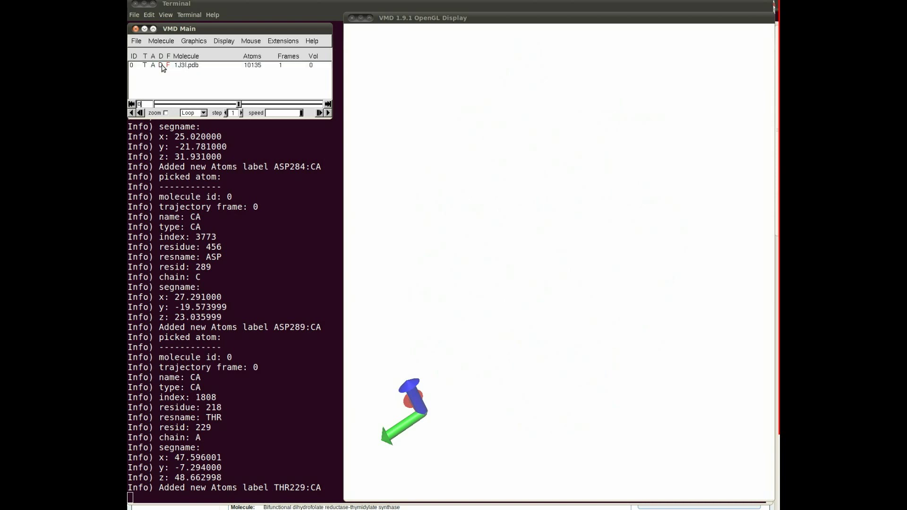
left_click(182, 66)
right_click(187, 67)
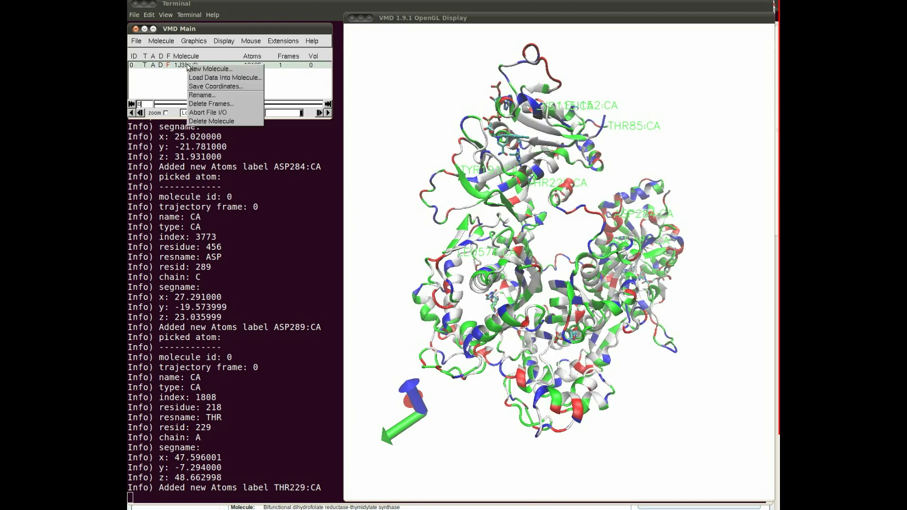
left_click(255, 121)
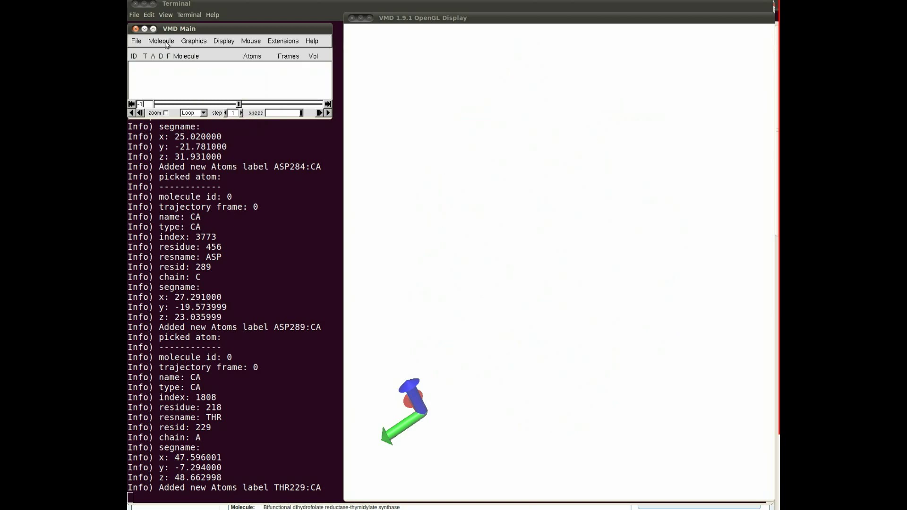
left_click(136, 41)
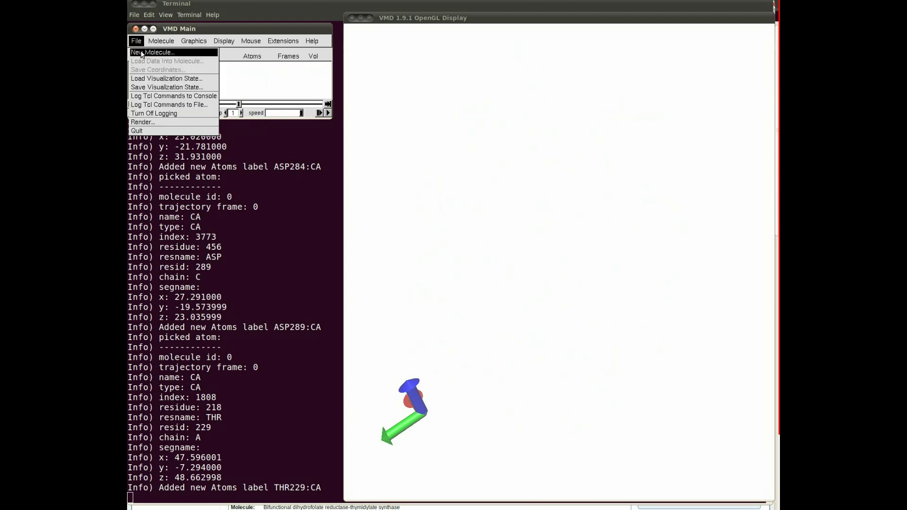
left_click(143, 53)
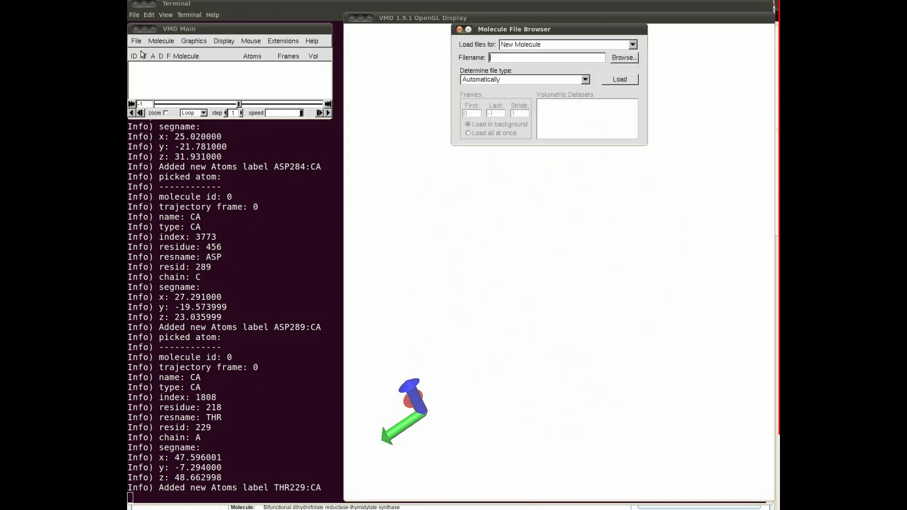
left_click(624, 58)
left_click(537, 23)
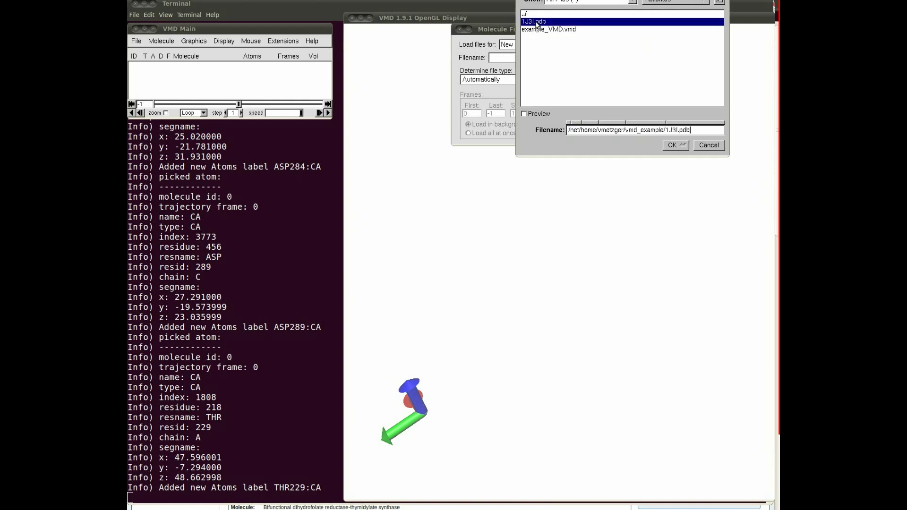
left_click(707, 146)
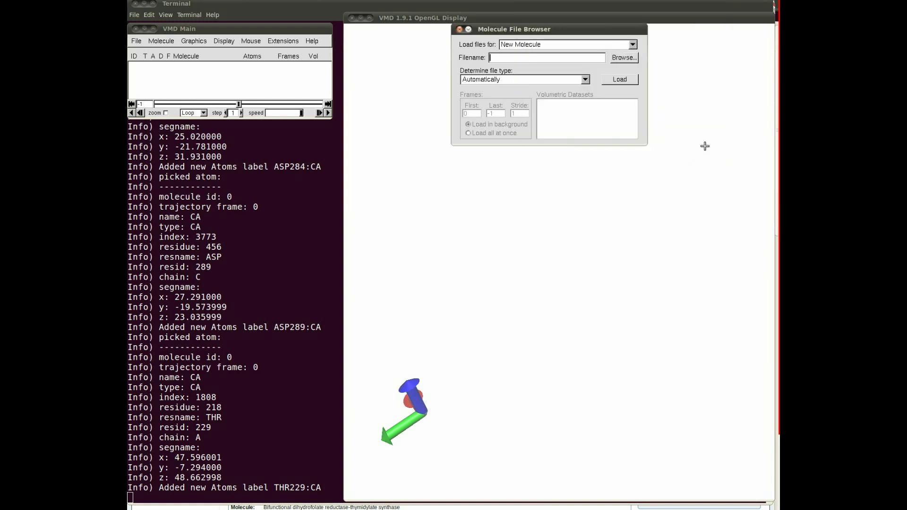
left_click(459, 29)
left_click(138, 41)
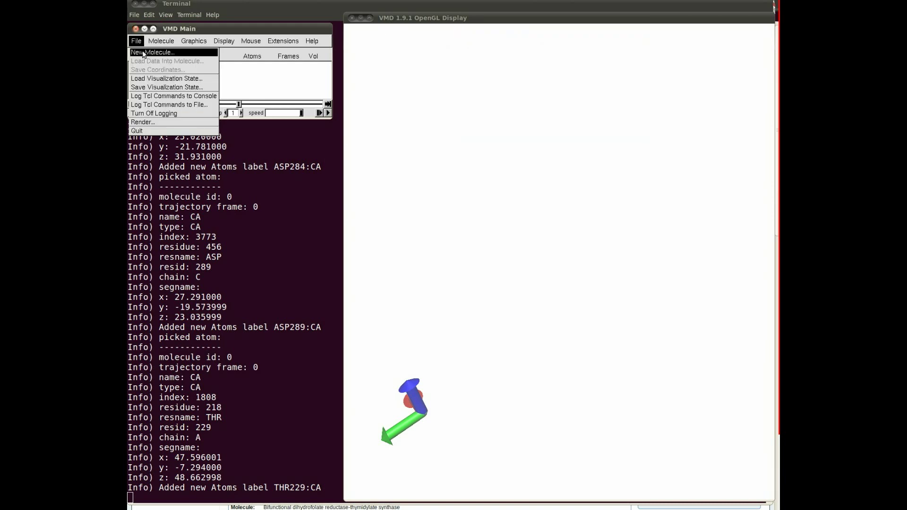
Step: Load the example_VMD.vmd state and rotate the restored ResType cartoon protein
left_click(142, 79)
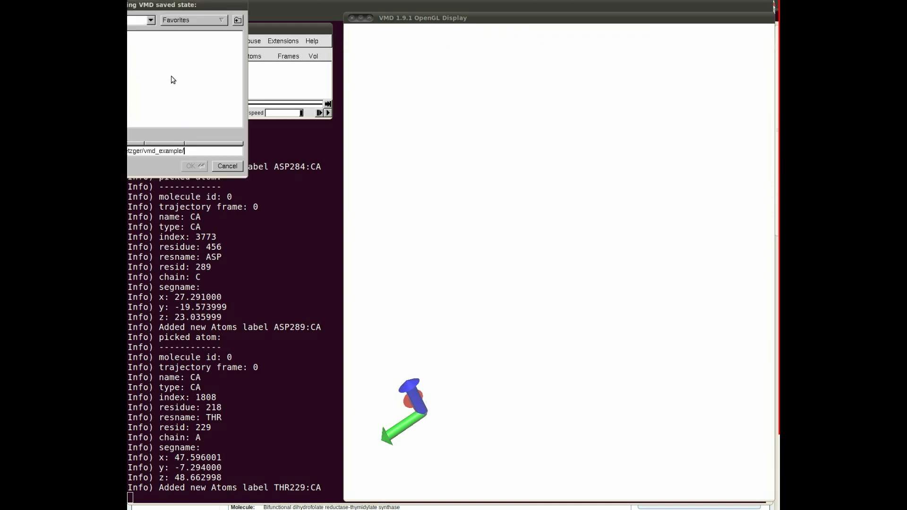
left_click_drag(192, 19, 343, 80)
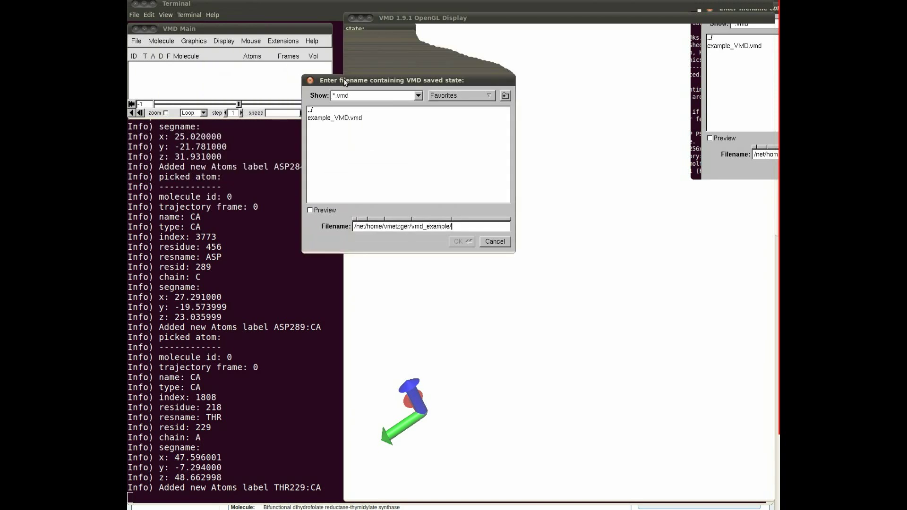
double_click(344, 118)
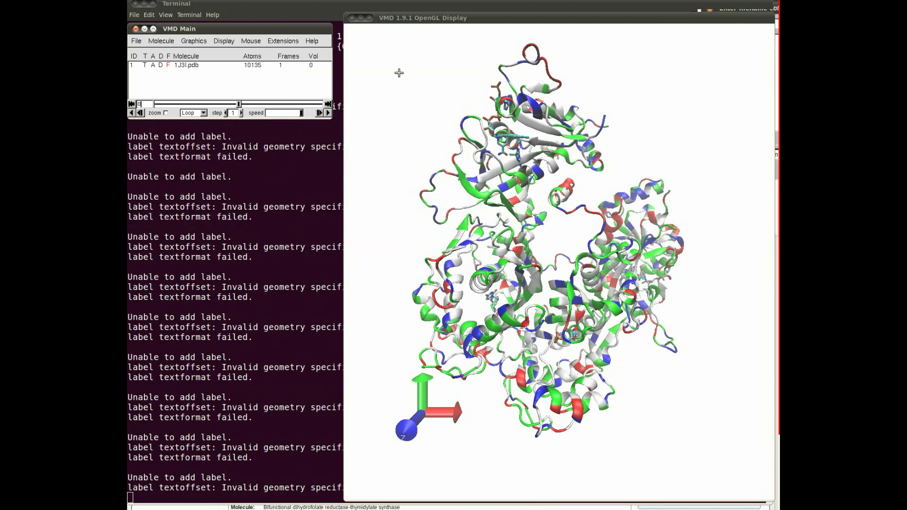
left_click_drag(392, 18, 382, 19)
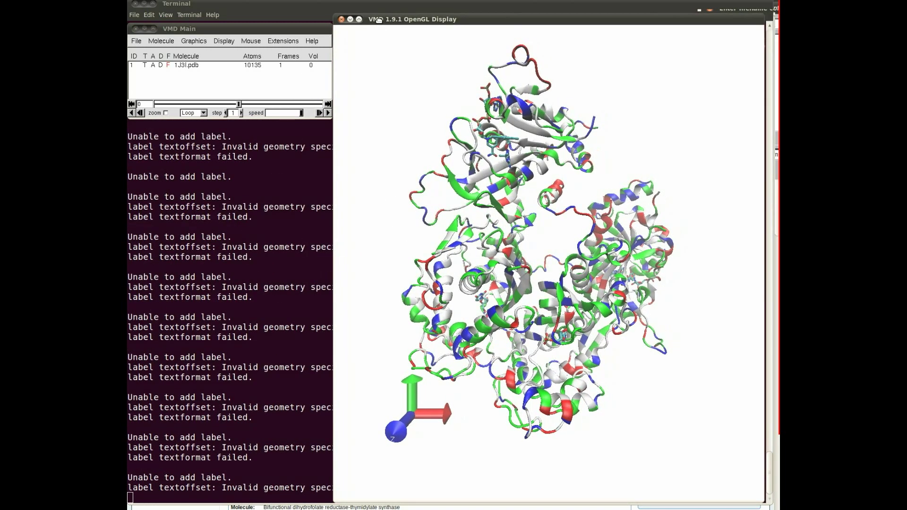
left_click_drag(517, 244, 686, 308)
Step: Delete the restored 1J3I.pdb molecule from the session
left_click(245, 67)
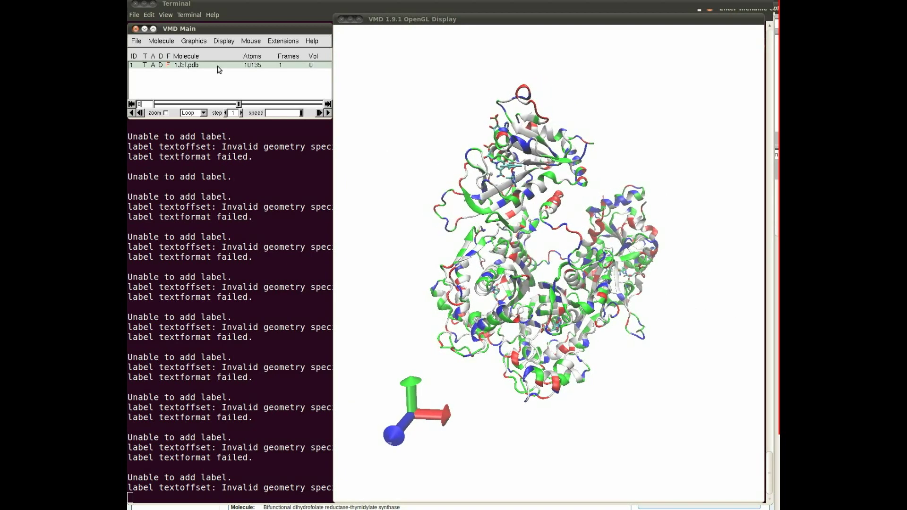
right_click(218, 67)
left_click(242, 124)
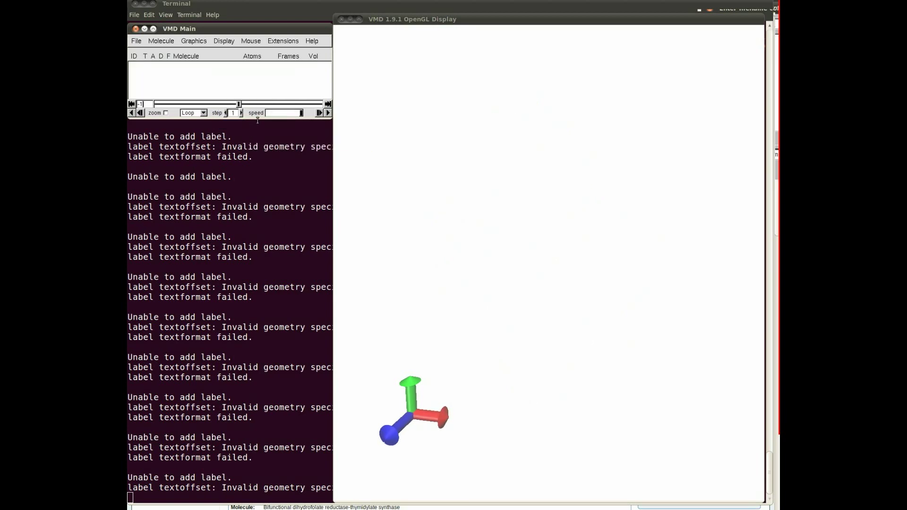
Step: Load the original 1J3I.pdb file as a new molecule
left_click(136, 41)
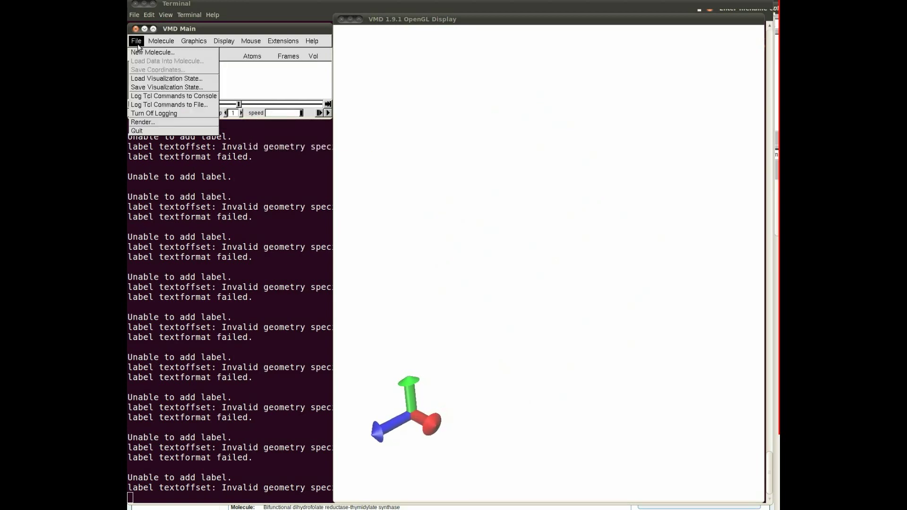
left_click(138, 52)
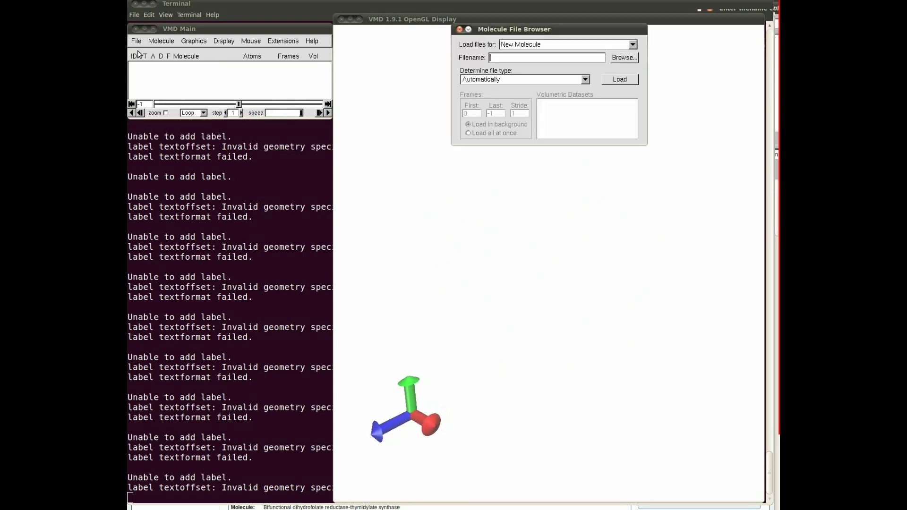
left_click(624, 57)
double_click(537, 20)
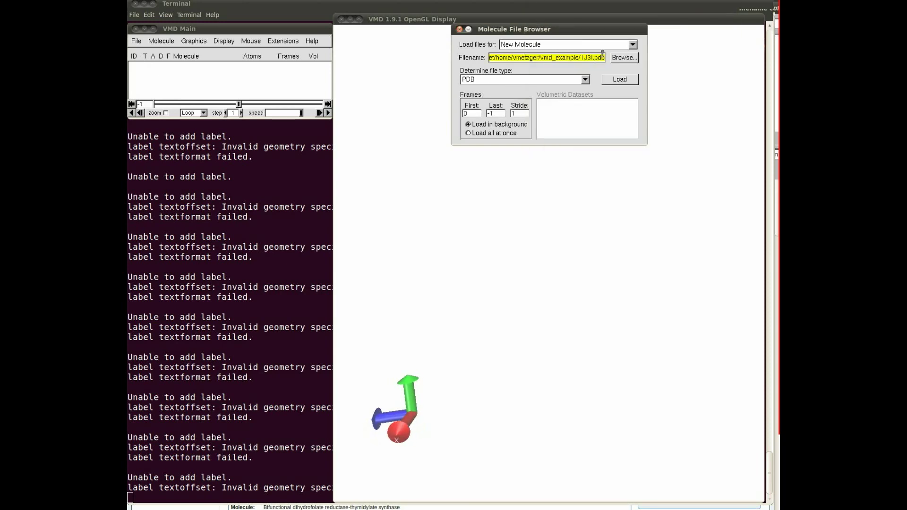
left_click(619, 81)
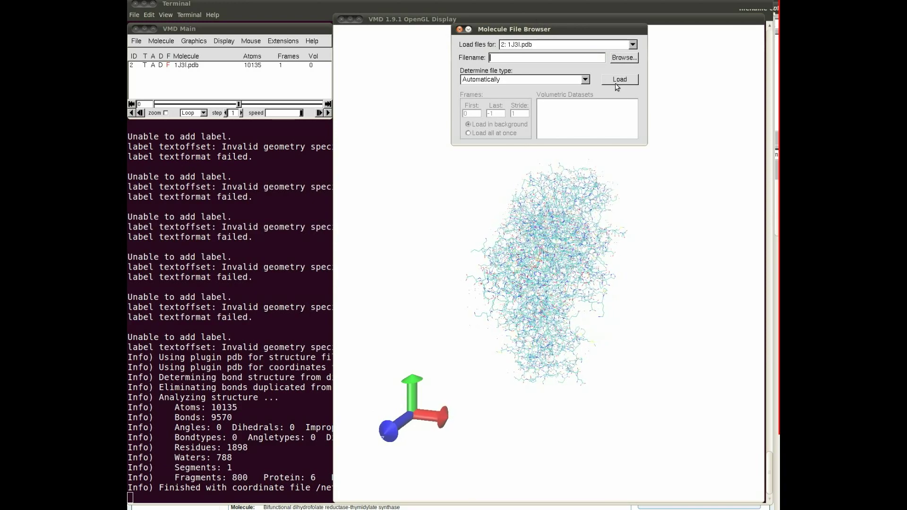
left_click(459, 29)
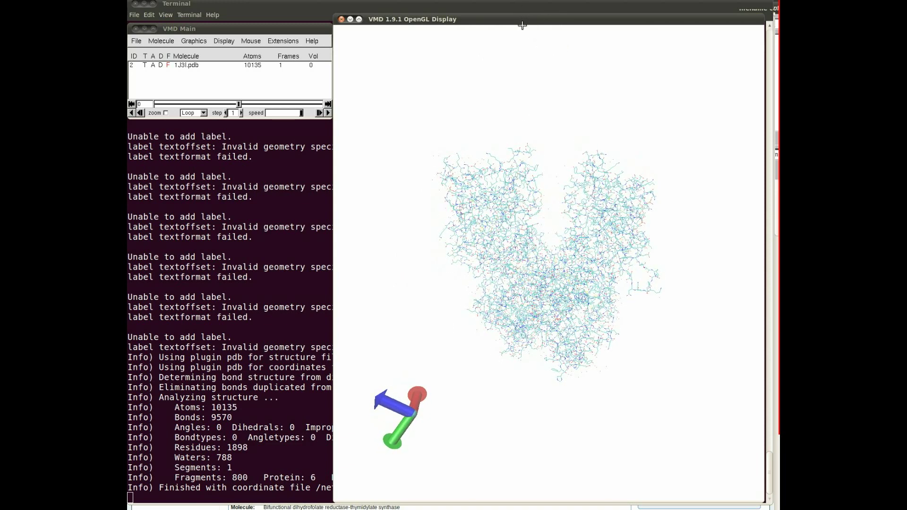
left_click(137, 41)
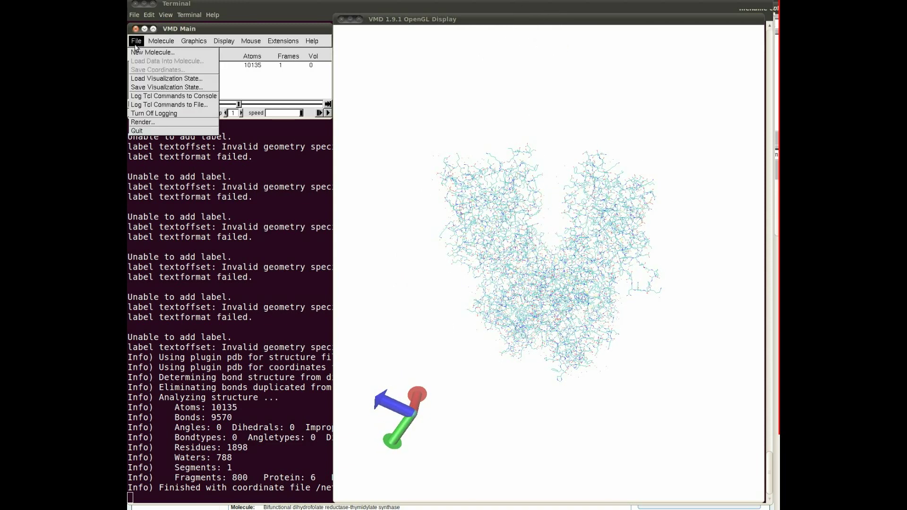
Step: Quit VMD, confirming Yes in the Really Quit? dialog
left_click(150, 133)
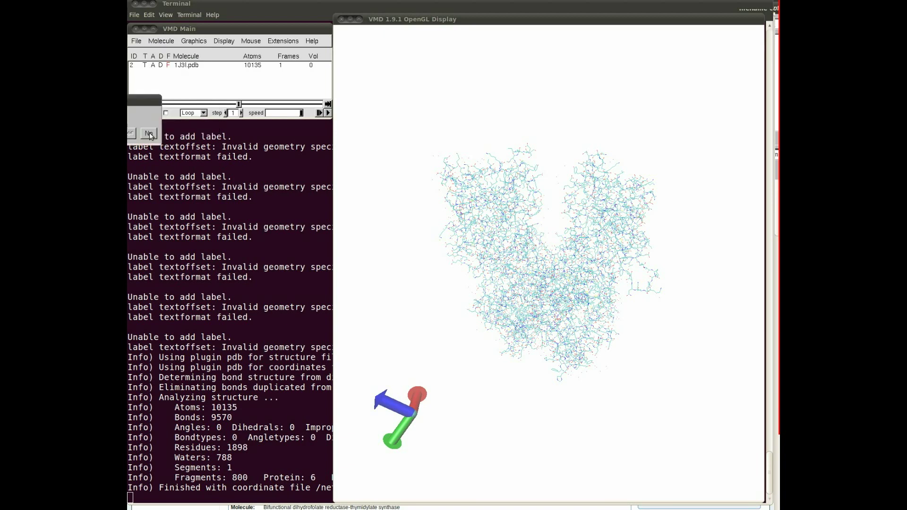
mouse_move(144, 100)
left_mouse_down()
mouse_move(309, 135)
mouse_move(374, 173)
left_mouse_up()
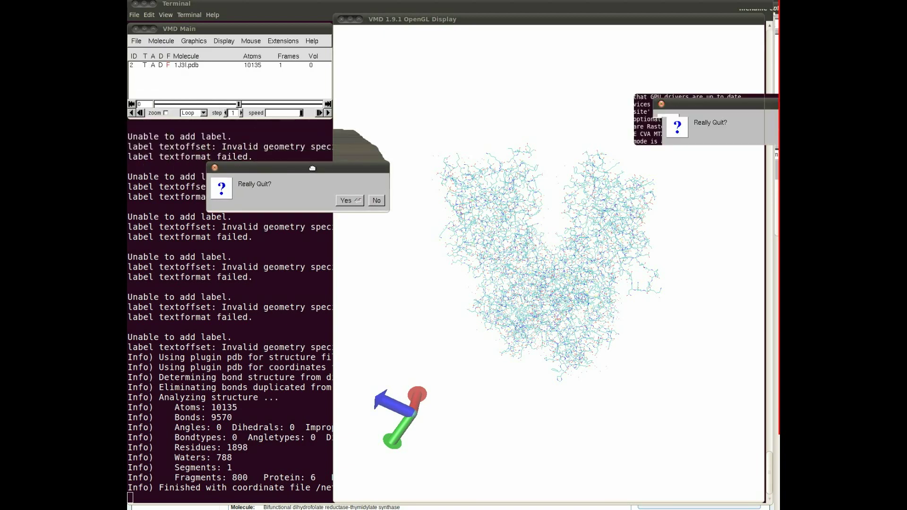
left_click(351, 206)
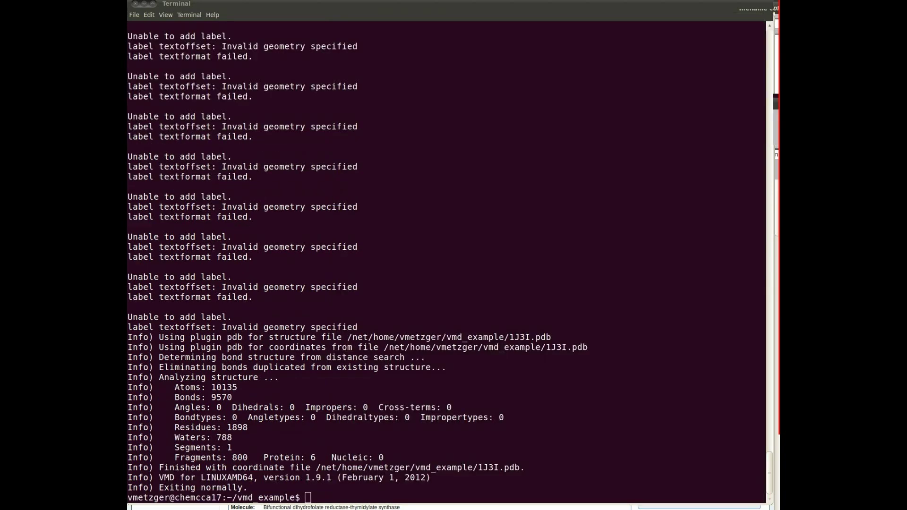